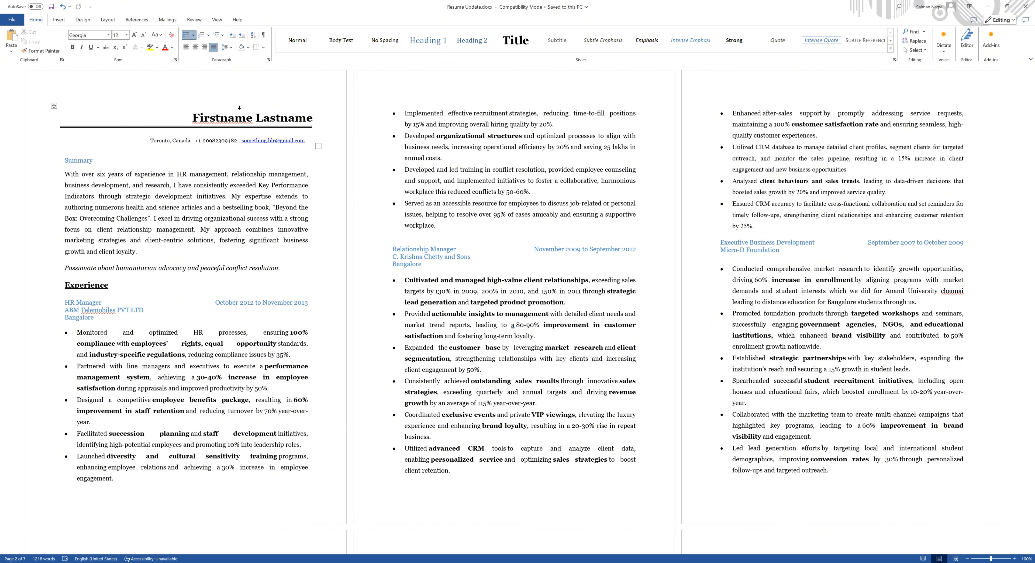
- Apply the Title style to the name line at the head of the resume
{"action": "left_click", "coordinate": [239, 107]}
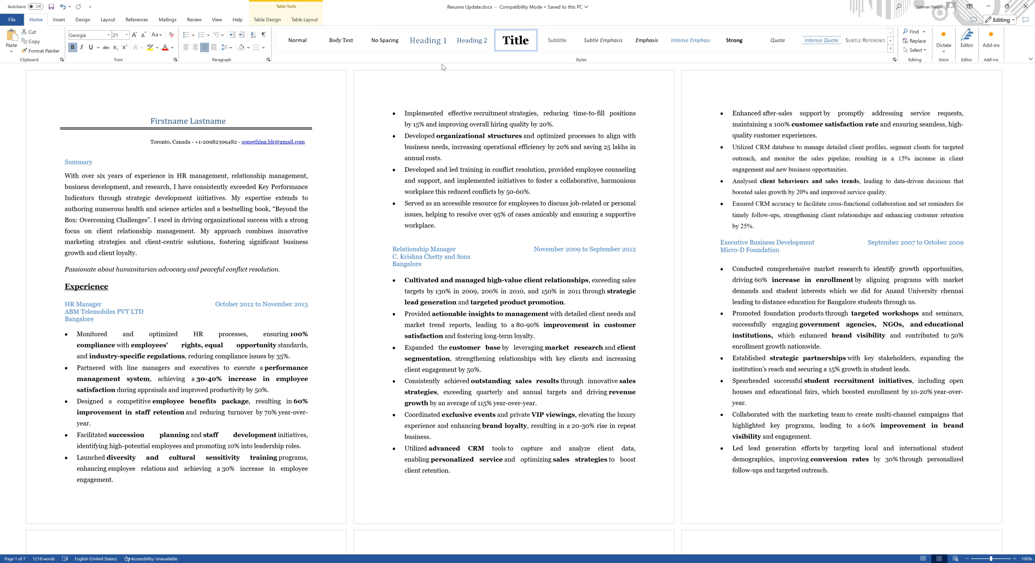
{"action": "left_click", "coordinate": [445, 42]}
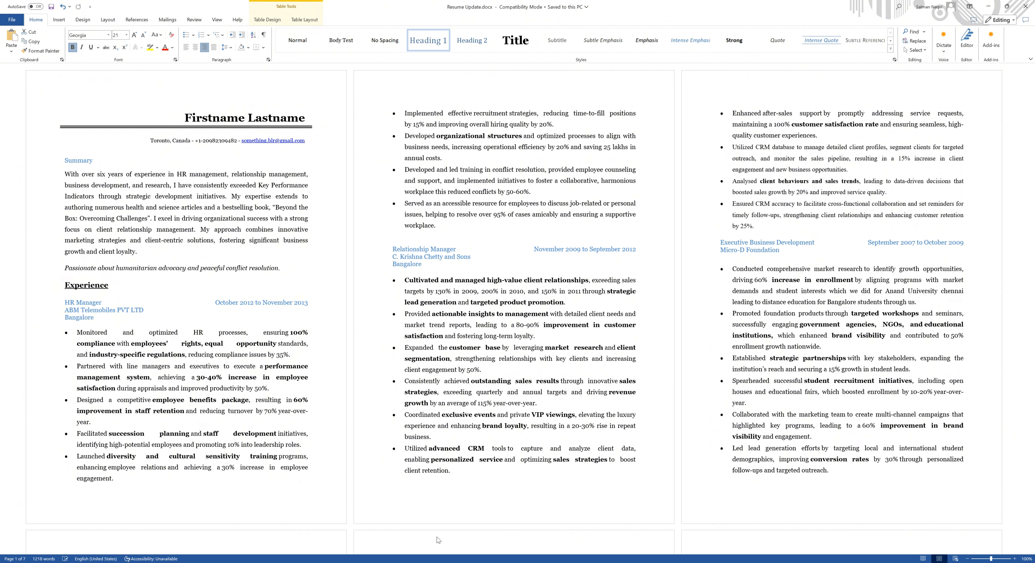
{"action": "left_click", "coordinate": [527, 44]}
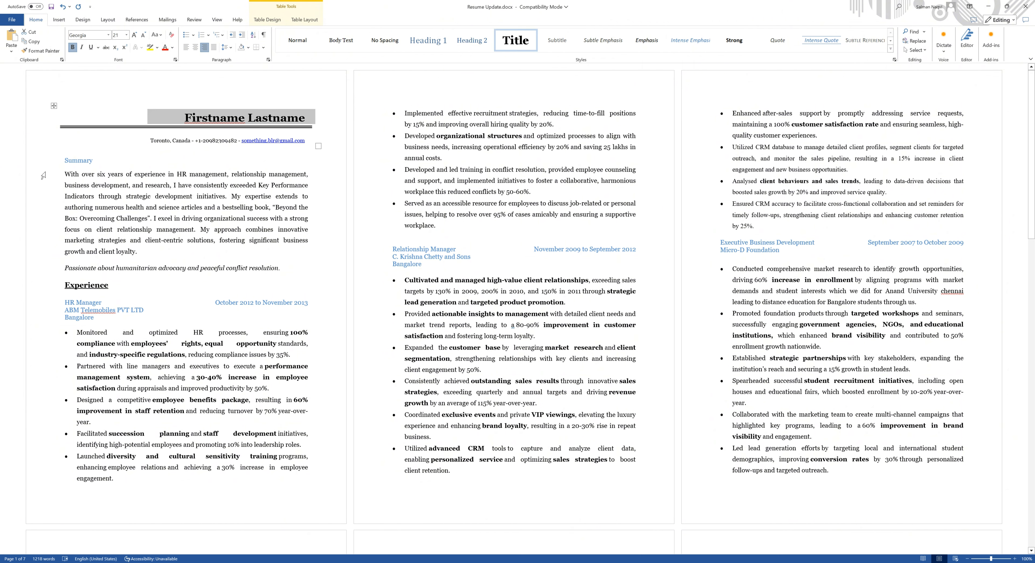
- Apply Heading 1 to the Summary and Experience titles, and Heading 2 to the HR Manager job block
{"action": "triple_click", "coordinate": [82, 160]}
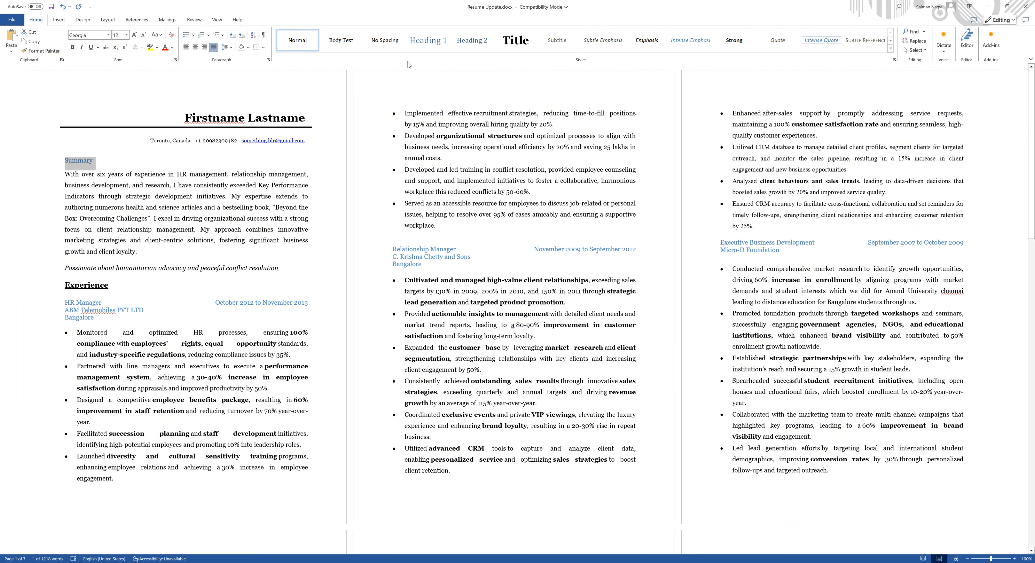
{"action": "left_click", "coordinate": [421, 43]}
{"action": "triple_click", "coordinate": [321, 283]}
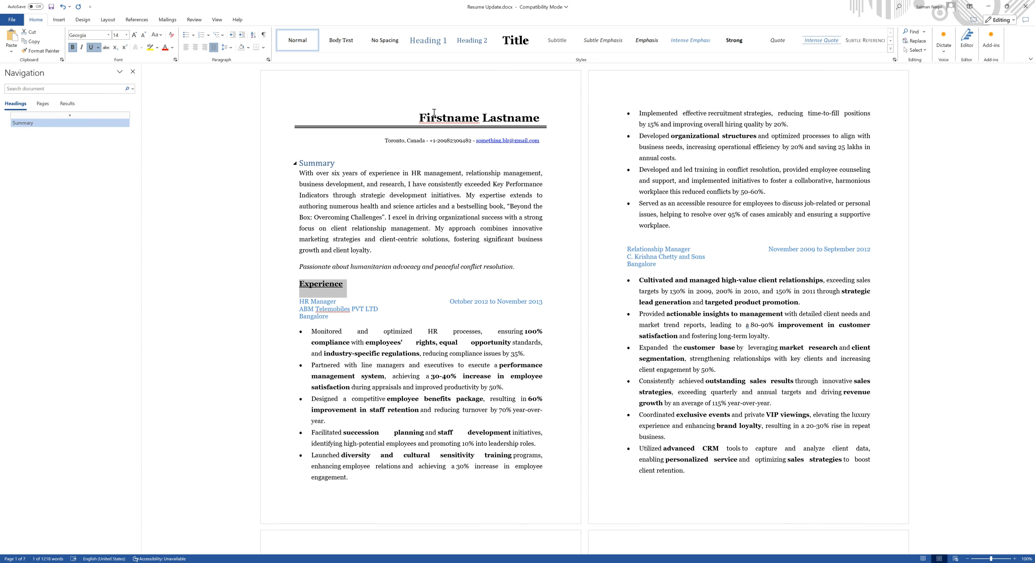
{"action": "left_click", "coordinate": [435, 46]}
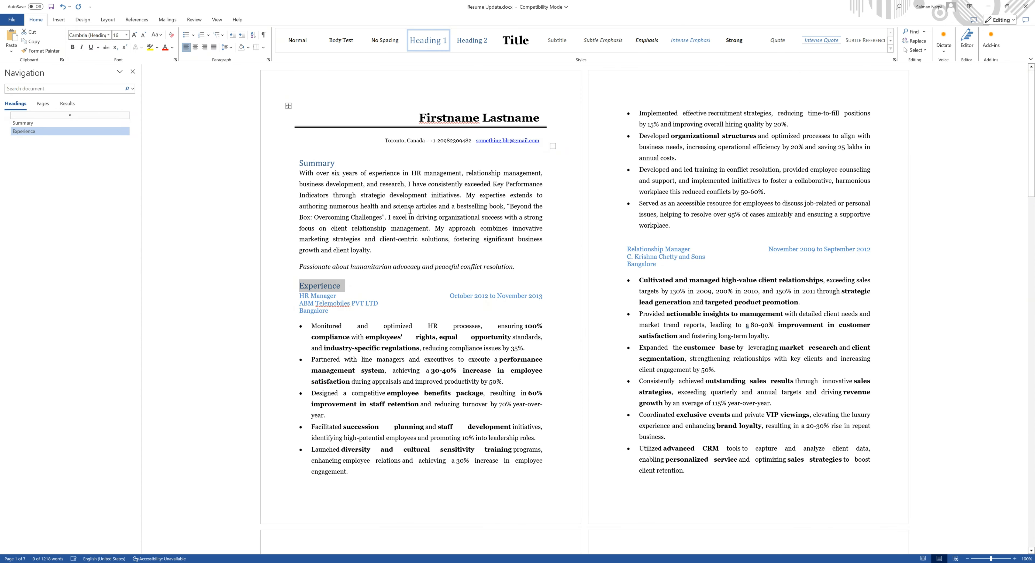
{"action": "triple_click", "coordinate": [326, 302]}
{"action": "left_click", "coordinate": [473, 42]}
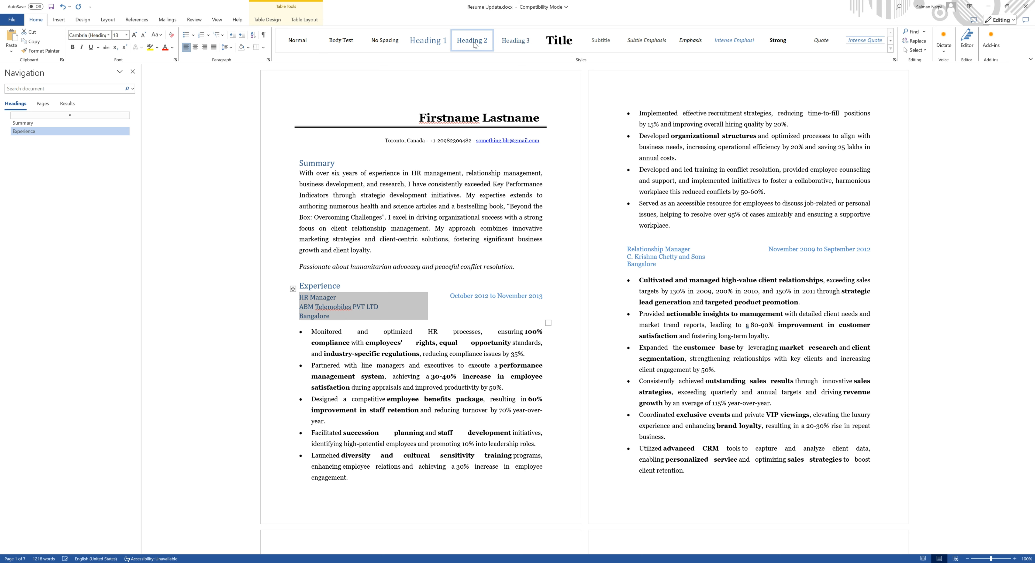
- Move the HR Manager, ABM Telemobiles PVT LTD and Bangalore lines out of their table into the regular text below it
{"action": "triple_click", "coordinate": [463, 299]}
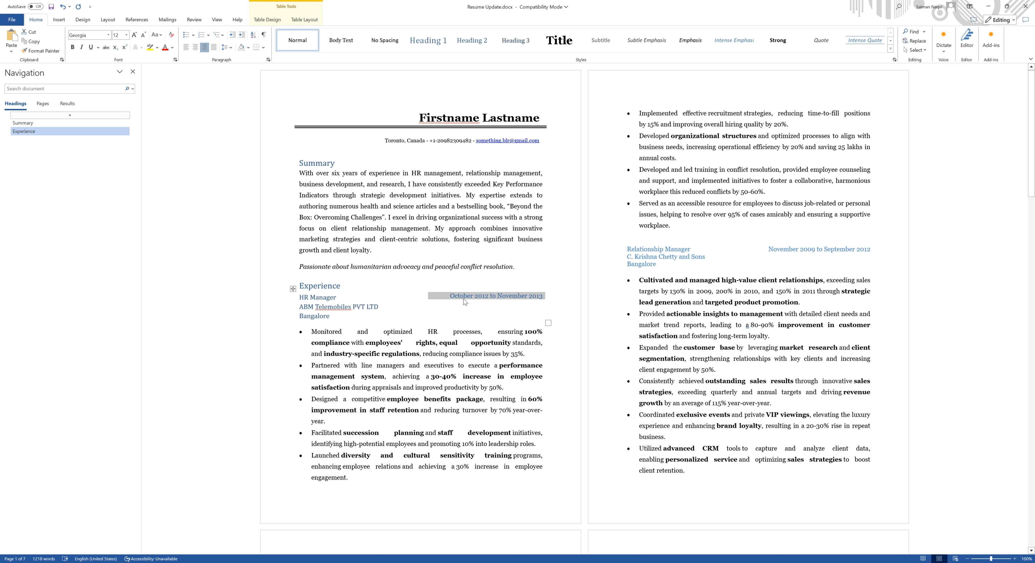
{"action": "left_click", "coordinate": [295, 293]}
{"action": "left_click_drag", "start_coordinate": [332, 317], "coordinate": [293, 298]}
{"action": "key", "text": "ctrl+c"}
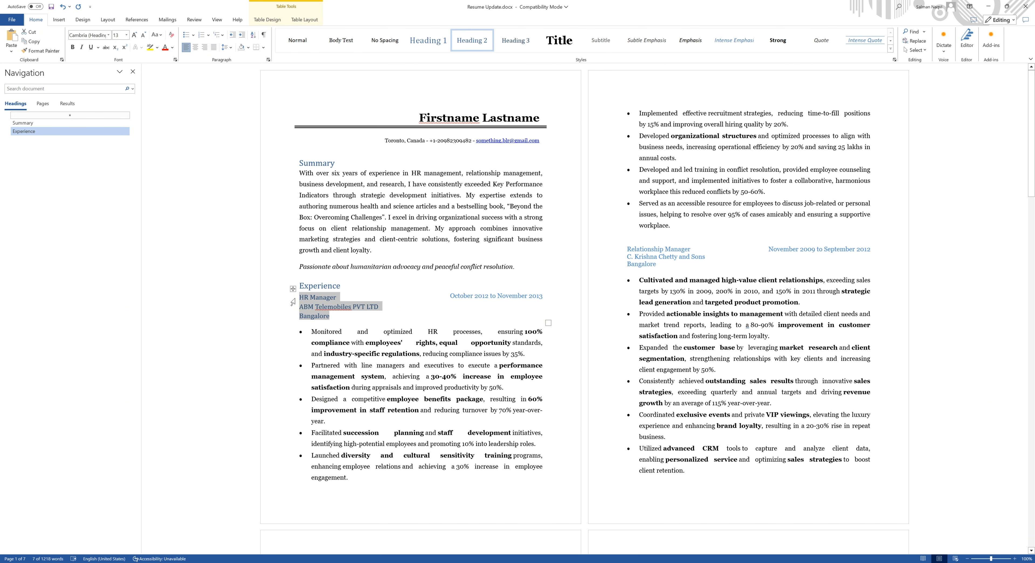
{"action": "key", "text": "BackSpace"}
{"action": "key", "text": "ctrl+v"}
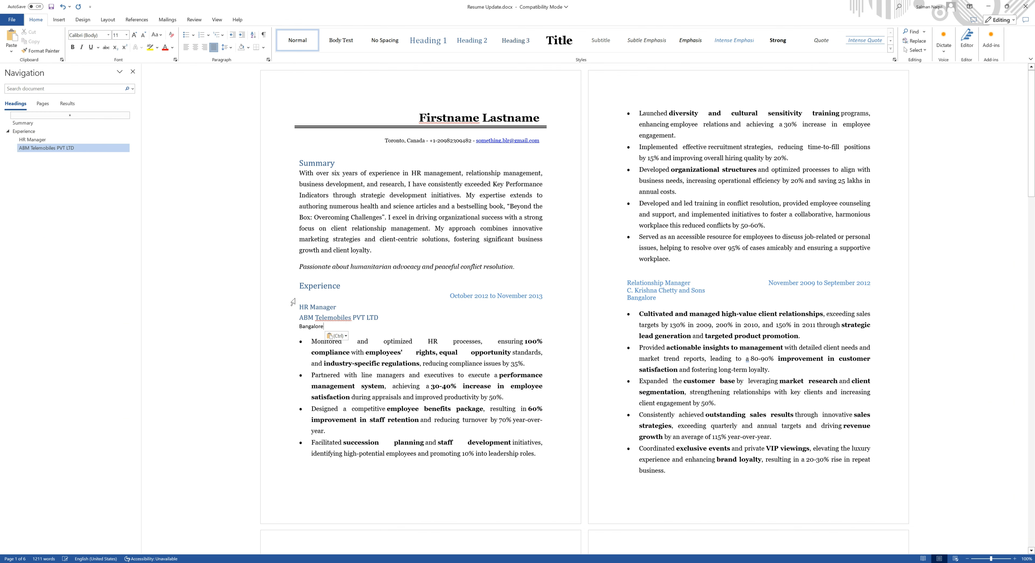
- Move the October 2012 to November 2013 dates out of the table to directly below the ABM Telemobiles PVT LTD line
{"action": "triple_click", "coordinate": [504, 296]}
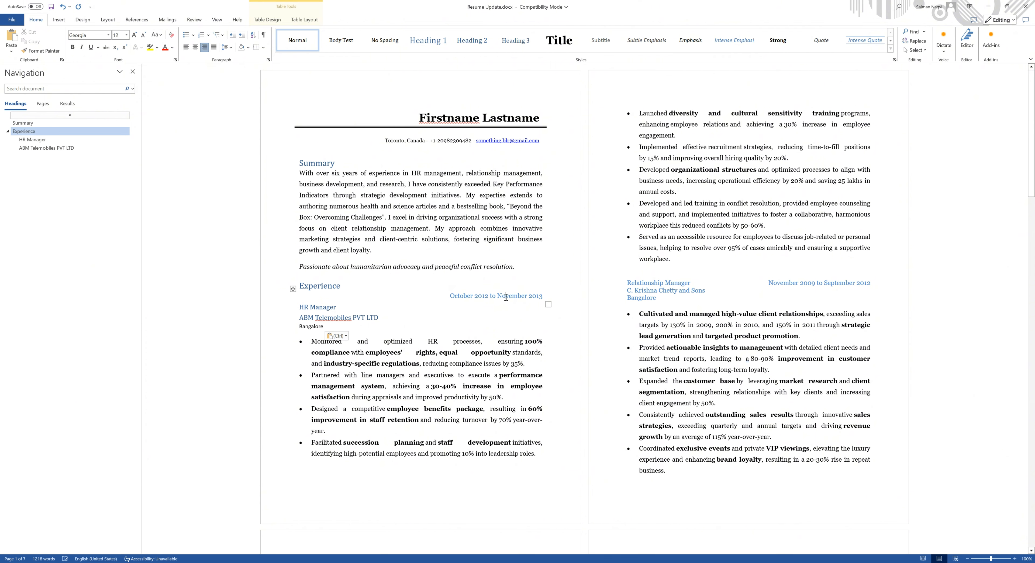
{"action": "key", "text": "ctrl+x"}
{"action": "key", "text": "ctrl+v"}
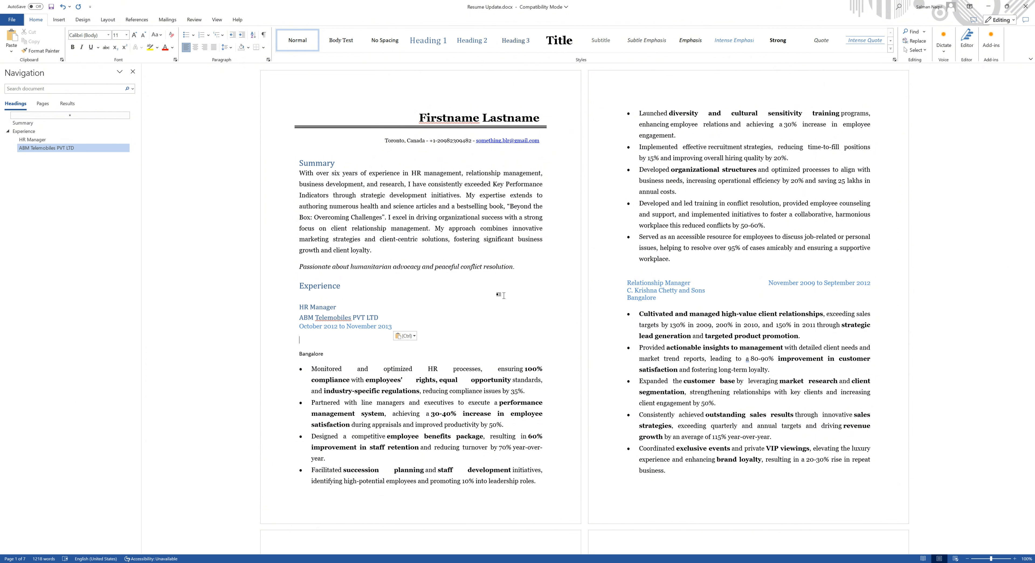
{"action": "key", "text": "BackSpace"}
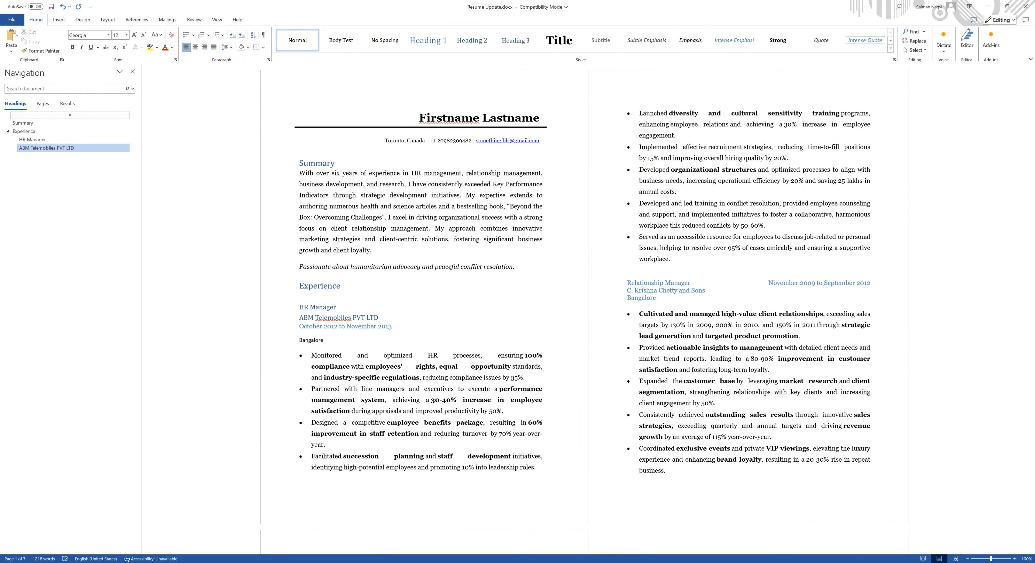
- Move the Relationship Manager, C. Krishna Chetty and Sons and Bangalore lines out of their table into the text below it
{"action": "left_click", "coordinate": [621, 275]}
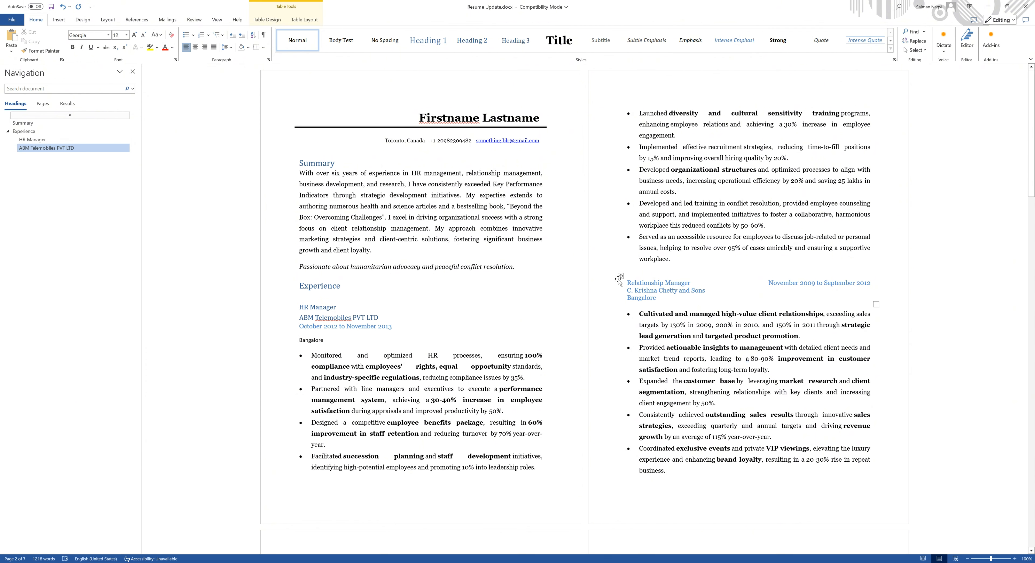
{"action": "double_click", "coordinate": [651, 290]}
{"action": "left_click_drag", "start_coordinate": [663, 301], "coordinate": [631, 286]}
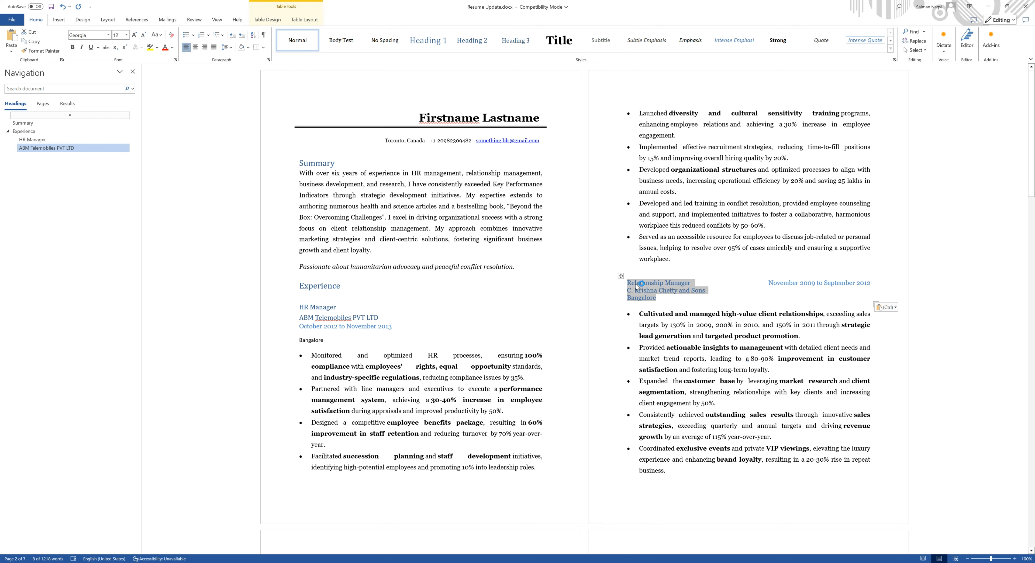
{"action": "key", "text": "Delete"}
{"action": "key", "text": "ctrl+v"}
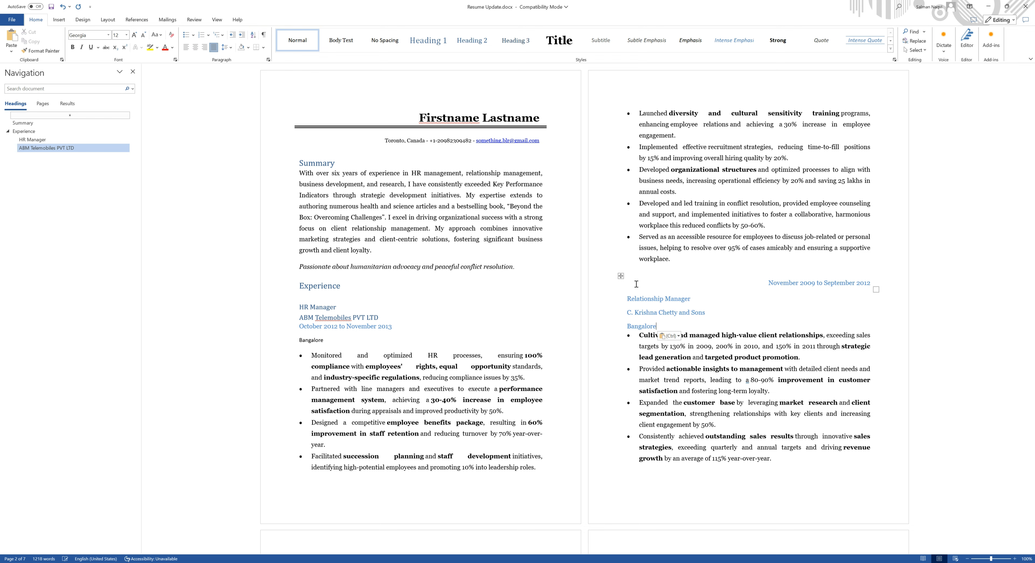
- Move the November 2009 to September 2012 dates below the C. Krishna Chetty and Sons line, and apply Heading 2 to the Relationship Manager and company lines
{"action": "triple_click", "coordinate": [775, 279]}
{"action": "key", "text": "ctrl+x"}
{"action": "left_click", "coordinate": [722, 314]}
{"action": "key", "text": "Return"}
{"action": "key", "text": "ctrl+v"}
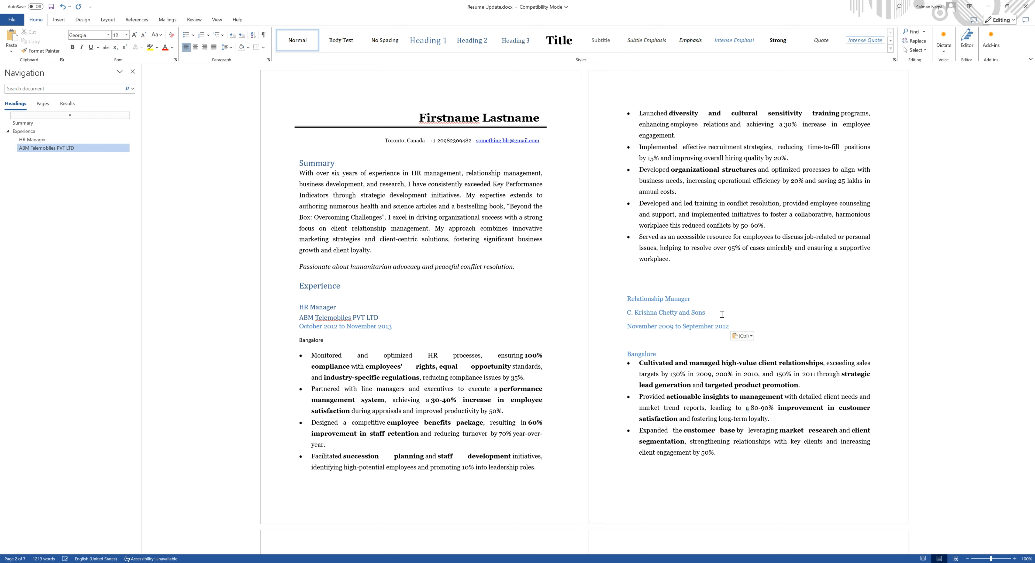
{"action": "left_click_drag", "start_coordinate": [722, 314], "coordinate": [614, 295]}
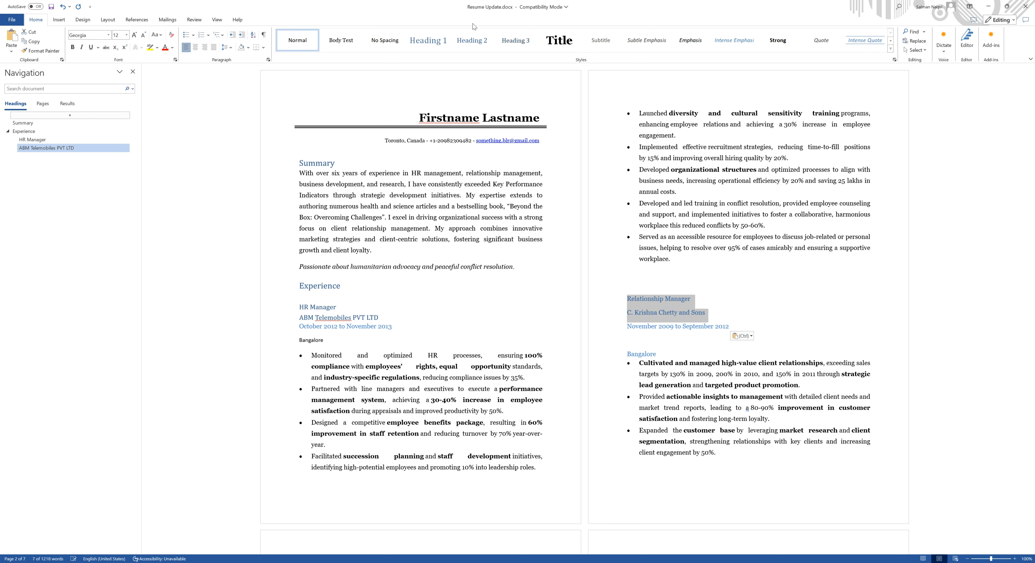
{"action": "left_click", "coordinate": [457, 42]}
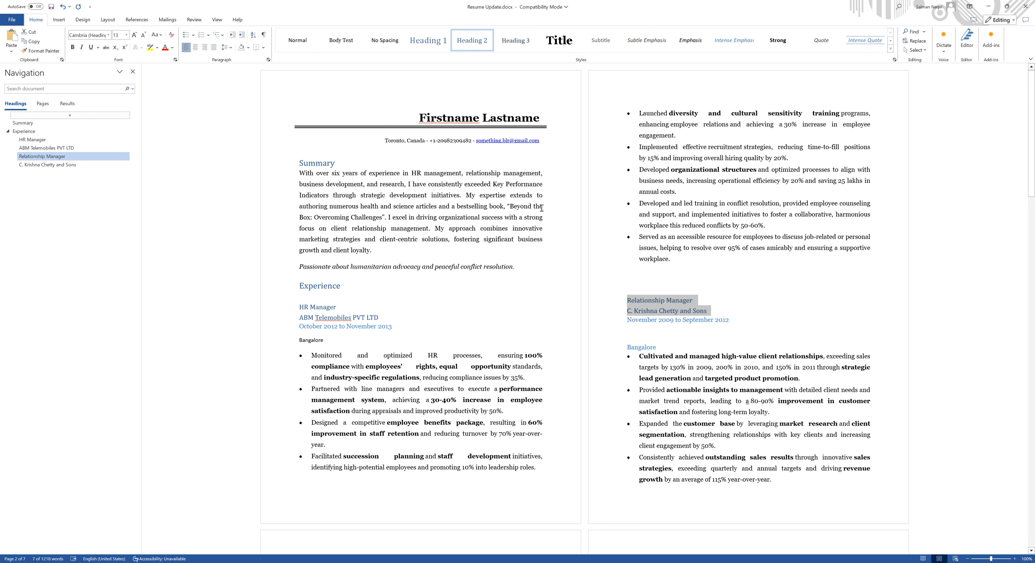
- Check the style of the Summary paragraph and of the bullet lists under the HR Manager and Relationship Manager jobs
{"action": "triple_click", "coordinate": [414, 233]}
{"action": "double_click", "coordinate": [414, 233]}
{"action": "double_click", "coordinate": [417, 212]}
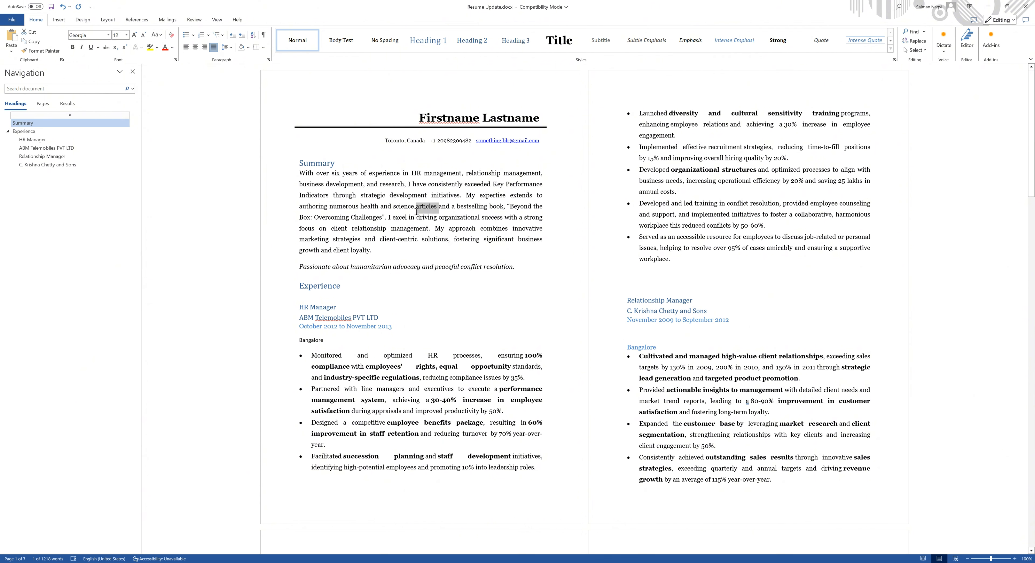
{"action": "left_click_drag", "start_coordinate": [373, 250], "coordinate": [301, 175]}
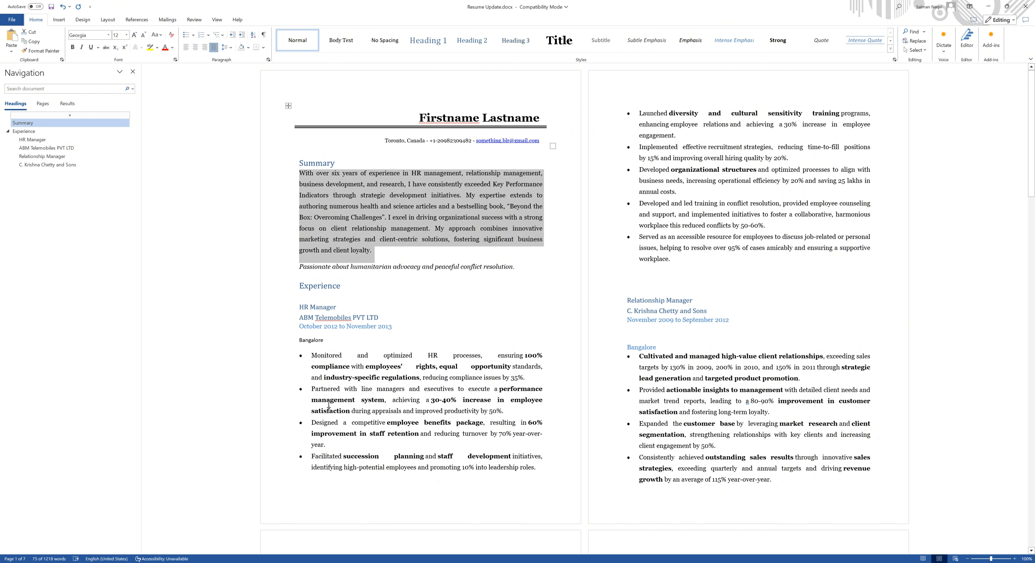
{"action": "left_click_drag", "start_coordinate": [311, 355], "coordinate": [530, 478]}
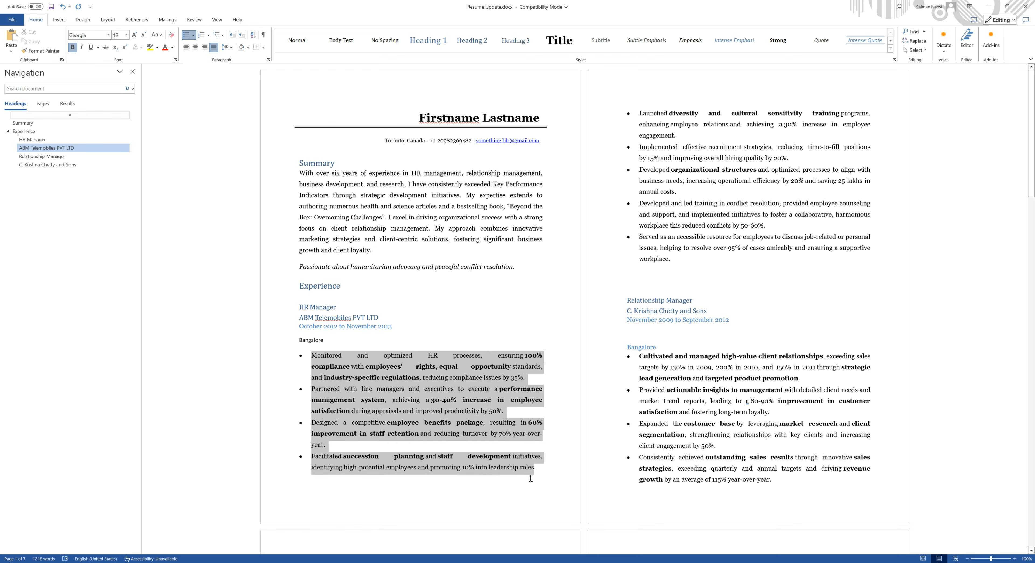
{"action": "left_click_drag", "start_coordinate": [638, 113], "coordinate": [671, 259]}
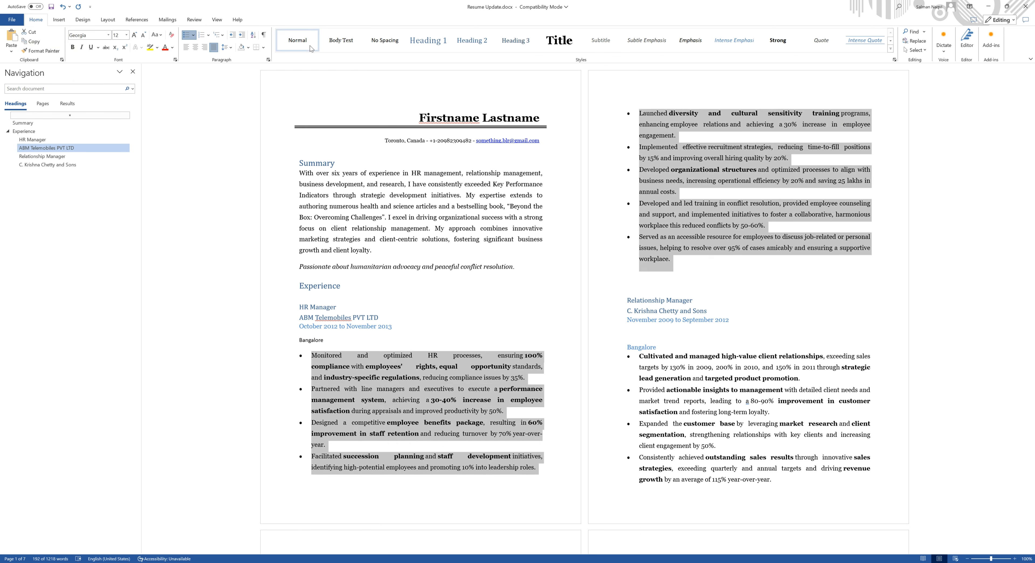
{"action": "left_click", "coordinate": [768, 327]}
{"action": "scroll", "coordinate": [770, 312], "scroll_direction": "down", "scroll_amount": 2}
{"action": "left_click_drag", "start_coordinate": [639, 278], "coordinate": [784, 416]}
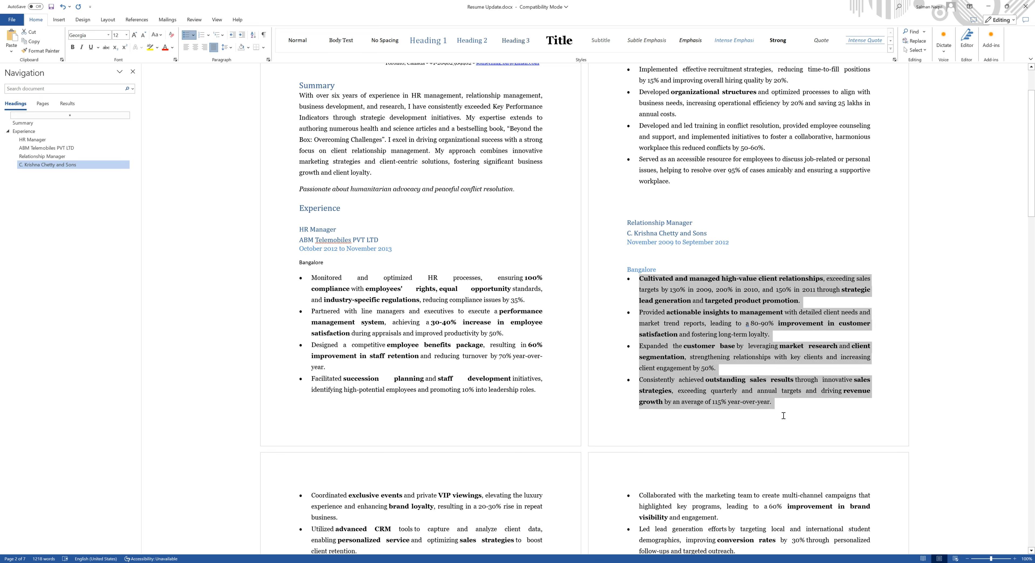
{"action": "left_click", "coordinate": [757, 334]}
{"action": "scroll", "coordinate": [570, 280], "scroll_direction": "up", "scroll_amount": 2}
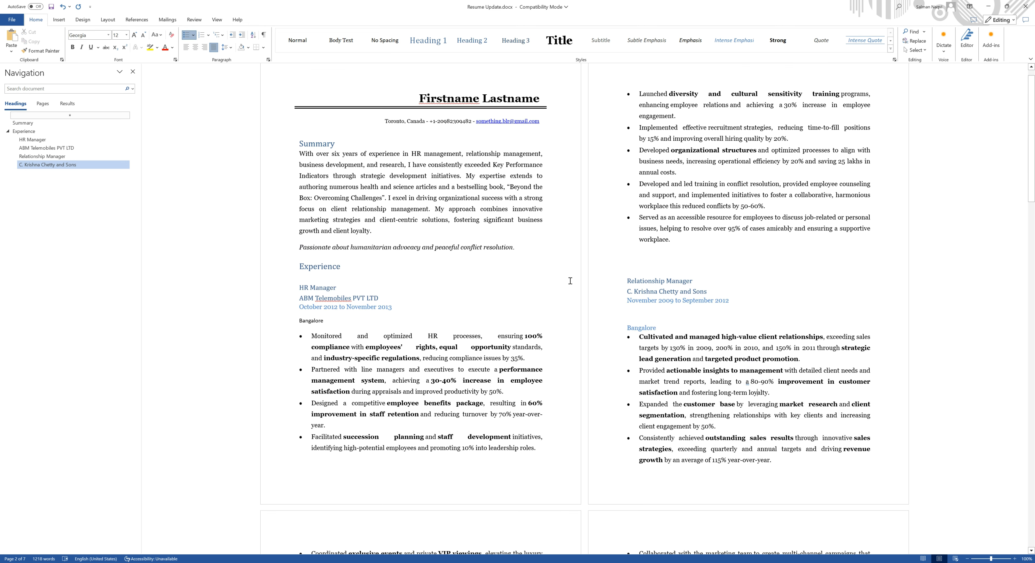
- Apply the Heading 3 style to the Bangalore location line of both the HR Manager and Relationship Manager jobs
{"action": "triple_click", "coordinate": [311, 322]}
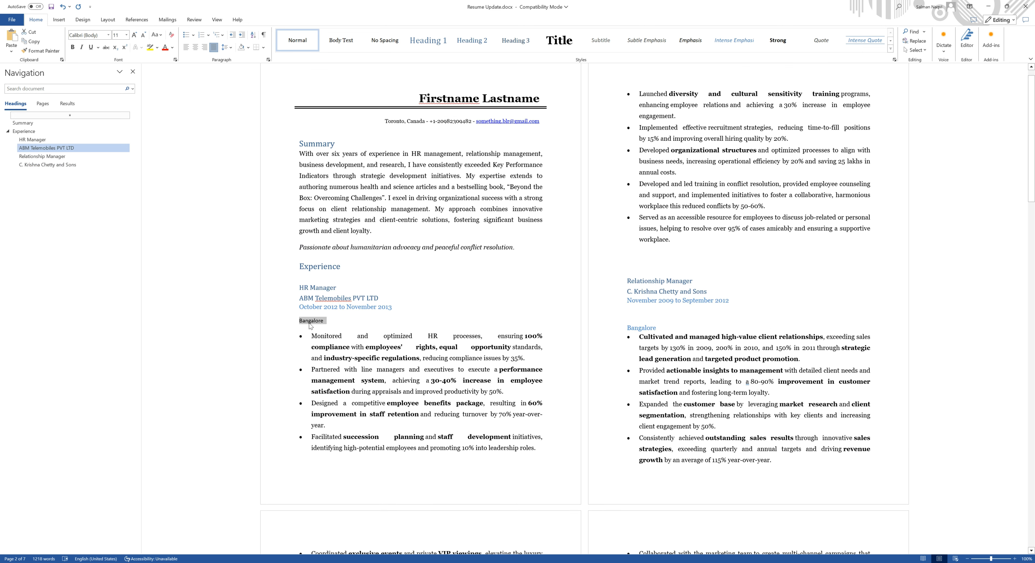
{"action": "left_click", "coordinate": [516, 40]}
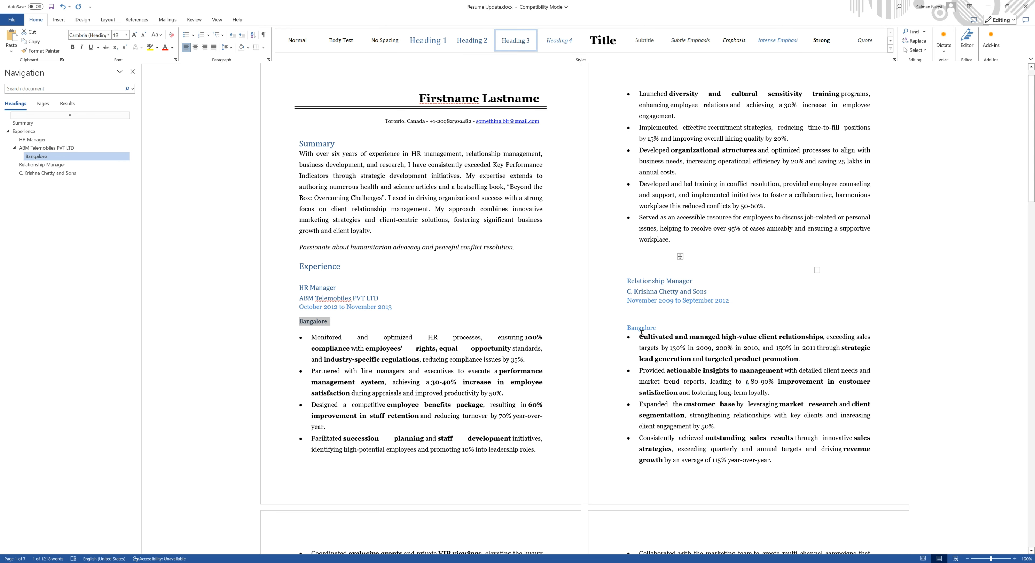
{"action": "triple_click", "coordinate": [641, 328]}
{"action": "left_click", "coordinate": [516, 40]}
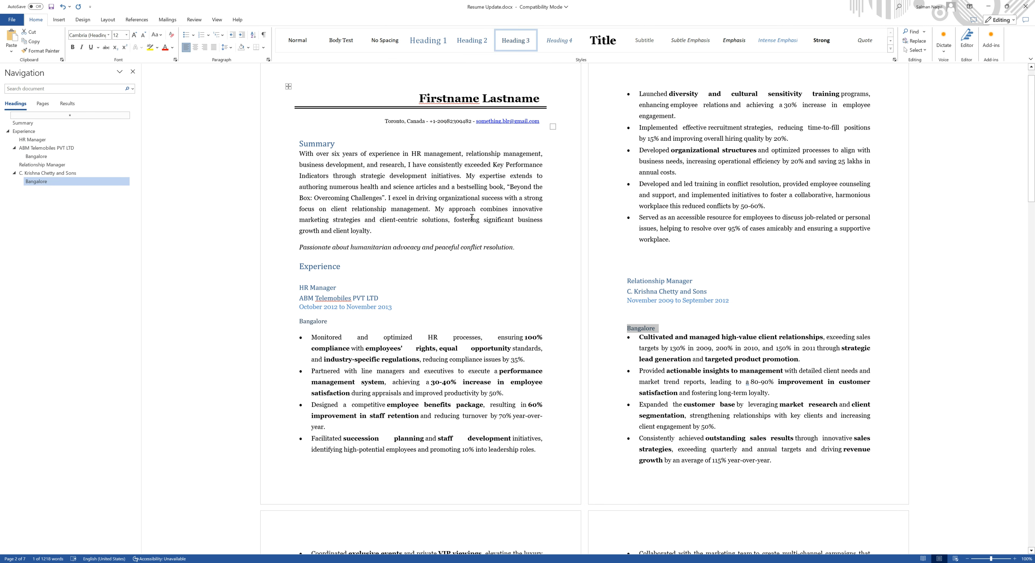
- Apply narrower page margins on all sides to the whole resume
{"action": "scroll", "coordinate": [473, 217], "scroll_direction": "up", "scroll_amount": 1}
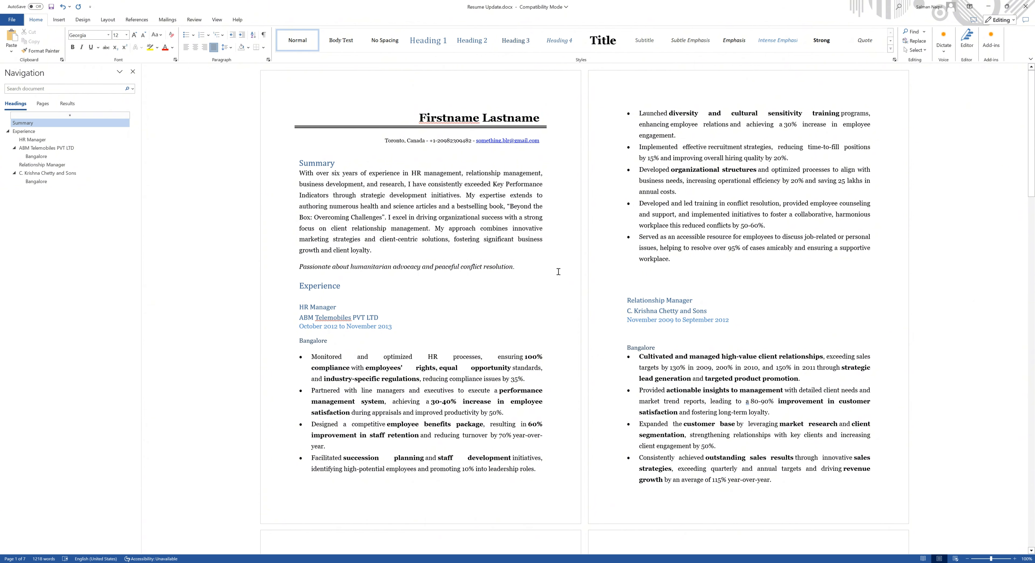
{"action": "left_click", "coordinate": [390, 260]}
{"action": "key", "text": "ctrl+a"}
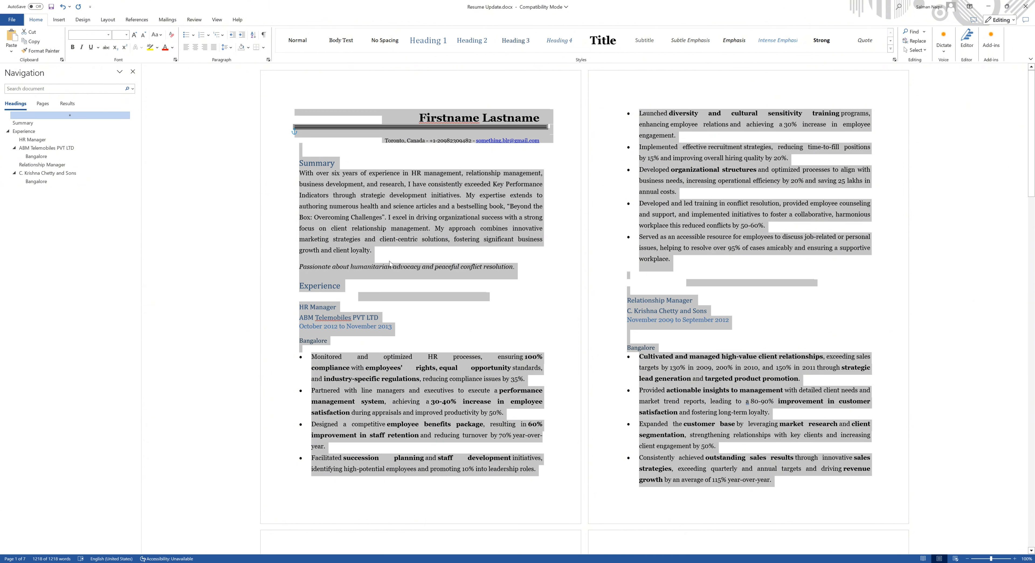
{"action": "left_click", "coordinate": [353, 163]}
{"action": "left_click", "coordinate": [83, 20]}
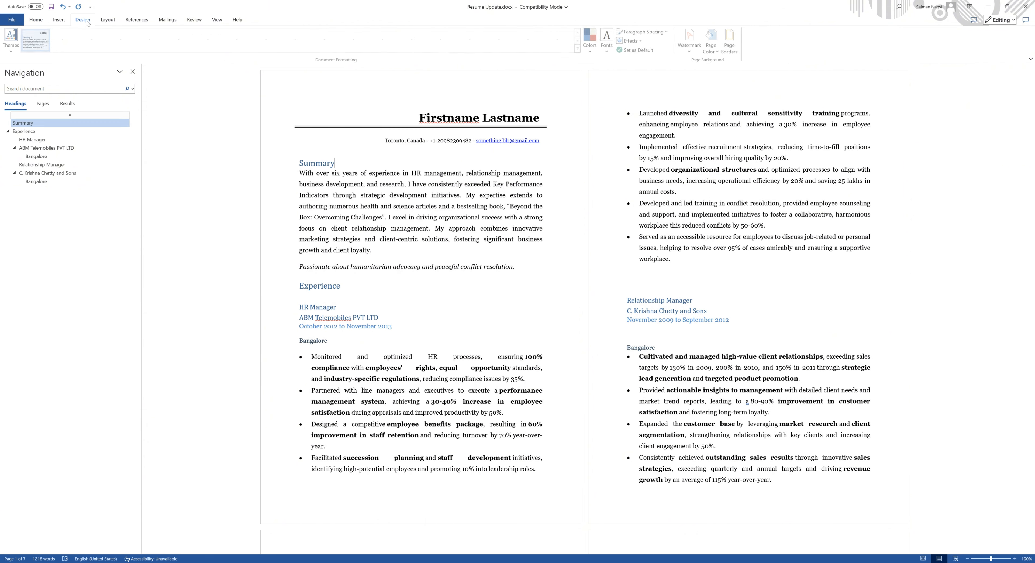
{"action": "left_click", "coordinate": [108, 20]}
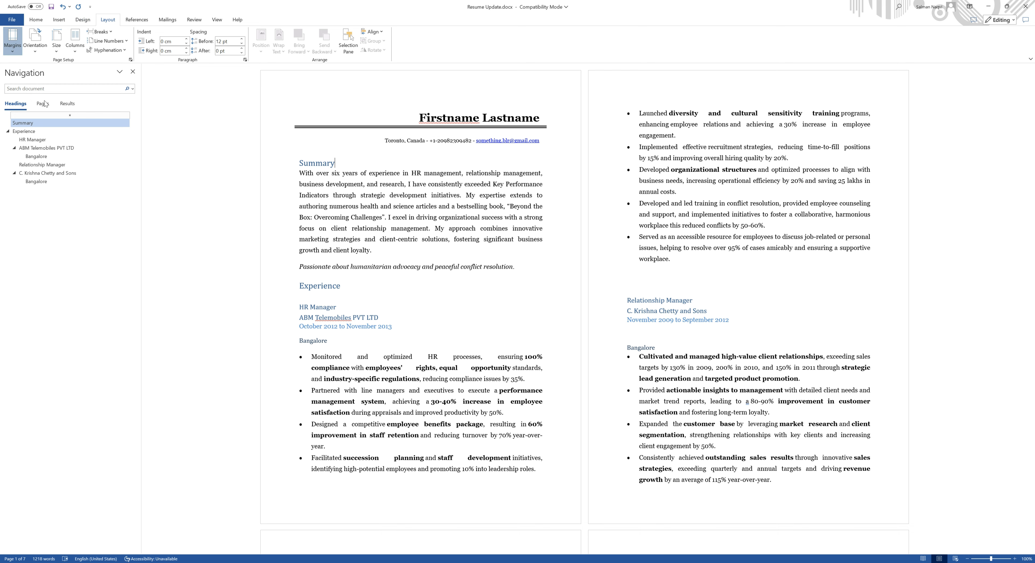
{"action": "left_click", "coordinate": [469, 240]}
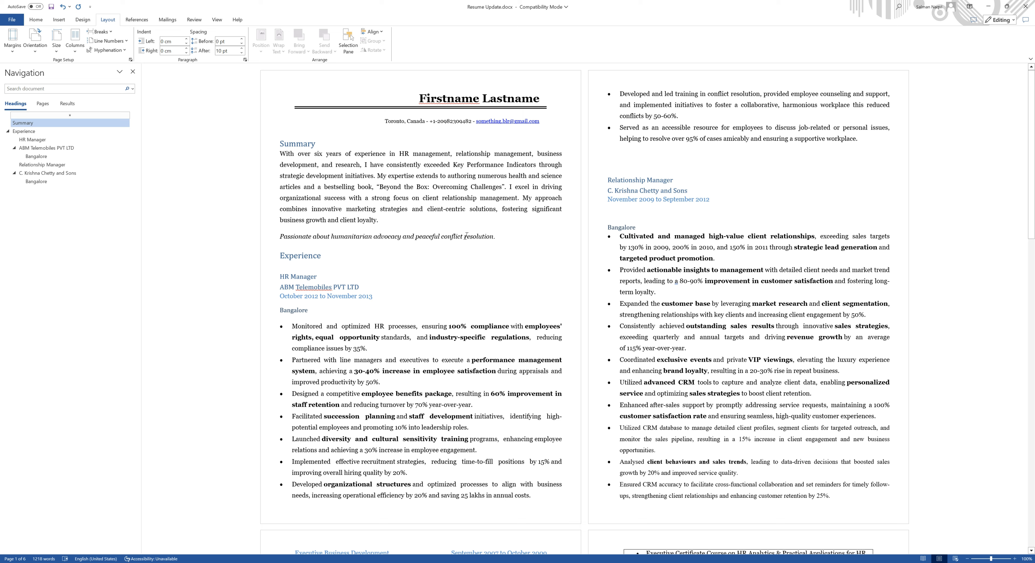
- Look through the Executive Business Development, Education, Skills and Projects sections further down the resume
{"action": "scroll", "coordinate": [467, 236], "scroll_direction": "down", "scroll_amount": 10}
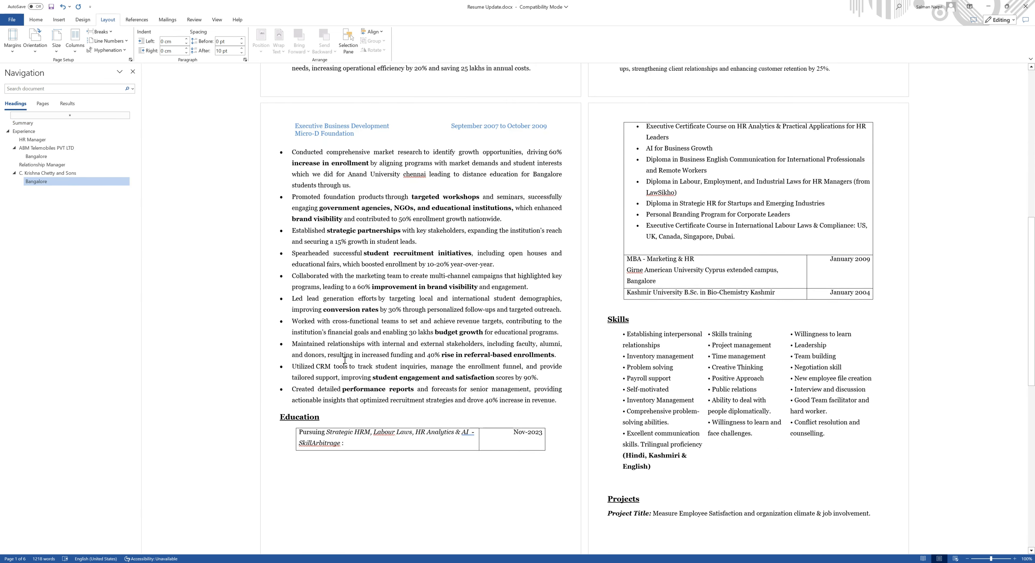
{"action": "double_click", "coordinate": [299, 417]}
{"action": "scroll", "coordinate": [336, 258], "scroll_direction": "up", "scroll_amount": 8}
{"action": "scroll", "coordinate": [336, 258], "scroll_direction": "up", "scroll_amount": 1}
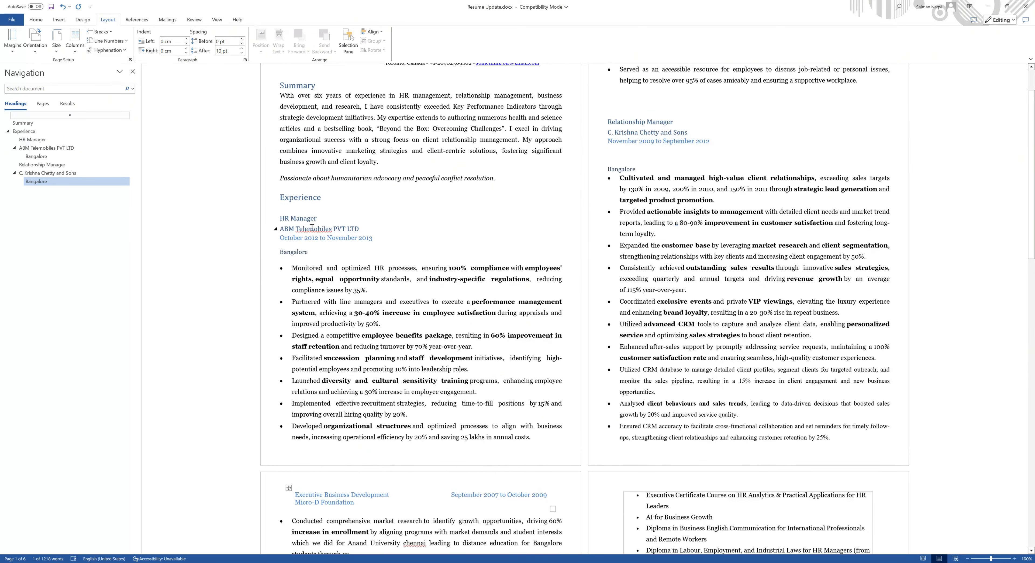
- Check the Experience heading's style and apply the same Heading 1 style to the Education heading
{"action": "left_click", "coordinate": [302, 197]}
{"action": "left_click", "coordinate": [36, 21]}
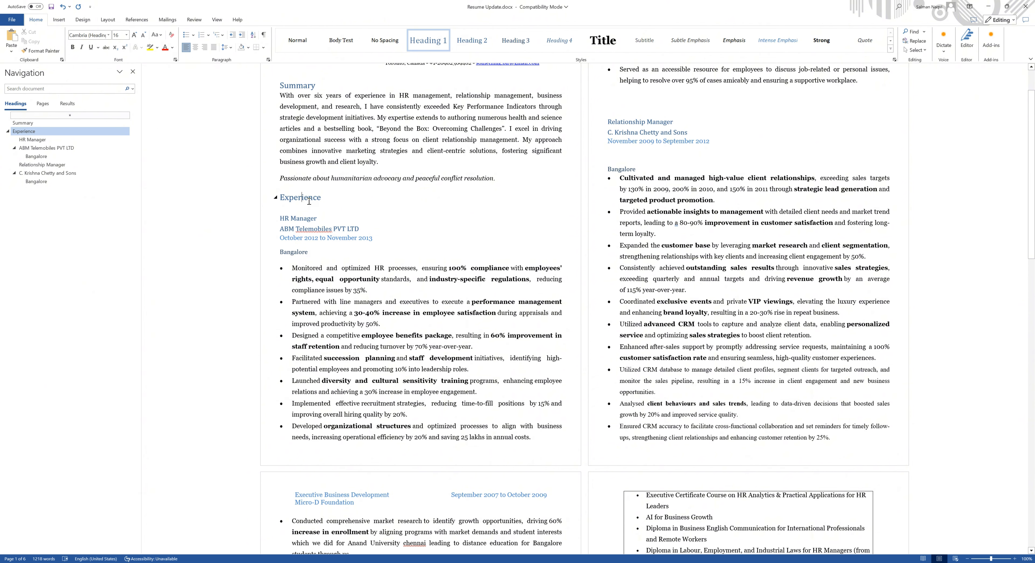
{"action": "scroll", "coordinate": [342, 210], "scroll_direction": "down", "scroll_amount": 2}
{"action": "scroll", "coordinate": [342, 209], "scroll_direction": "down", "scroll_amount": 7}
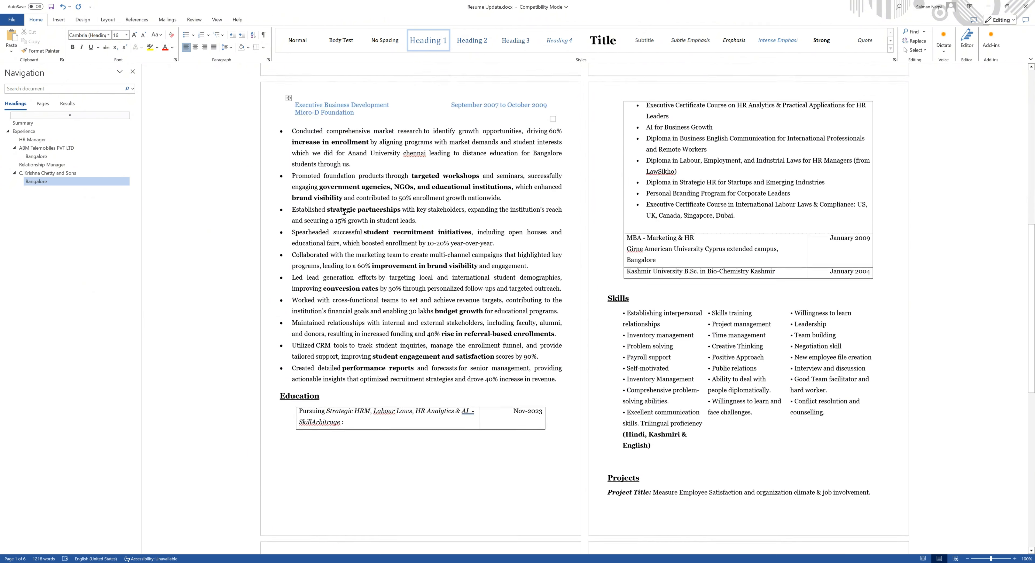
{"action": "left_click_drag", "start_coordinate": [320, 360], "coordinate": [281, 361]}
{"action": "left_click", "coordinate": [444, 43]}
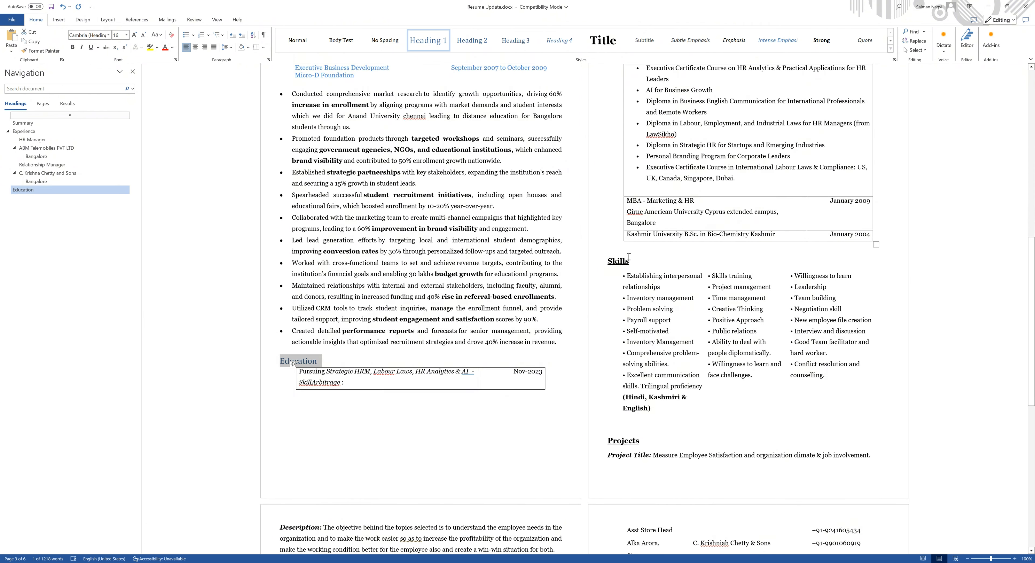
- Apply the Heading 1 style to the Skills and Projects section headings
{"action": "left_click", "coordinate": [621, 262]}
{"action": "triple_click", "coordinate": [620, 262]}
{"action": "left_click", "coordinate": [434, 41]}
{"action": "scroll", "coordinate": [621, 260], "scroll_direction": "down", "scroll_amount": 4}
{"action": "triple_click", "coordinate": [625, 244]}
{"action": "left_click", "coordinate": [434, 41]}
- Apply Heading 2 to the Project Title line and Heading 1 to the Volunteer Experience and References headings
{"action": "triple_click", "coordinate": [666, 258]}
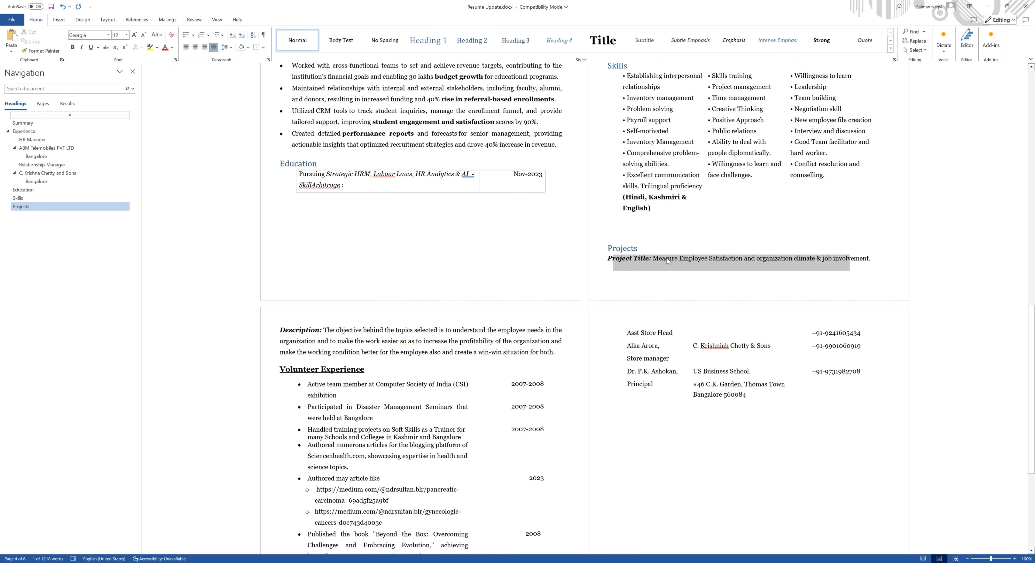
{"action": "left_click", "coordinate": [472, 40]}
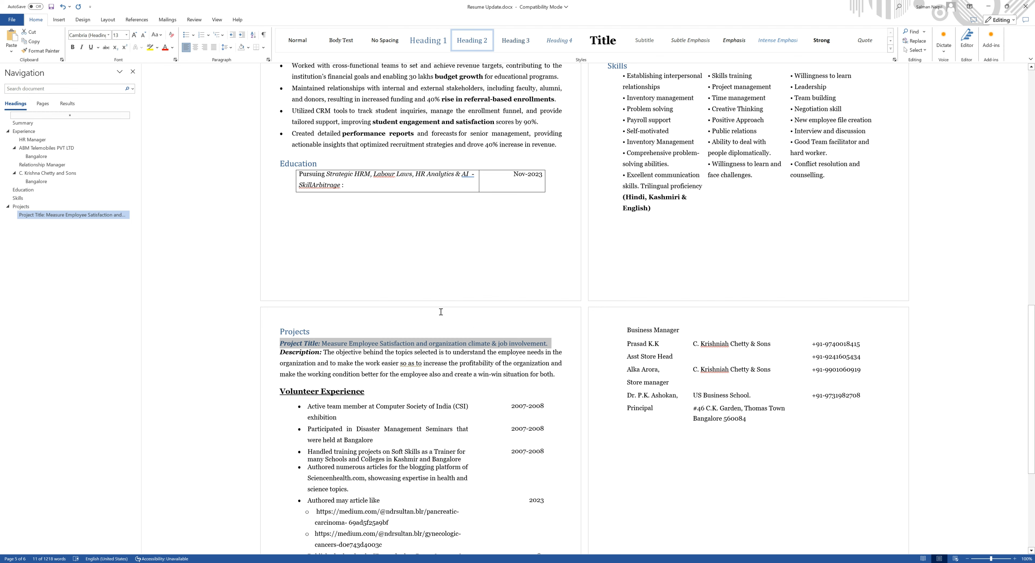
{"action": "scroll", "coordinate": [320, 200], "scroll_direction": "down", "scroll_amount": 5}
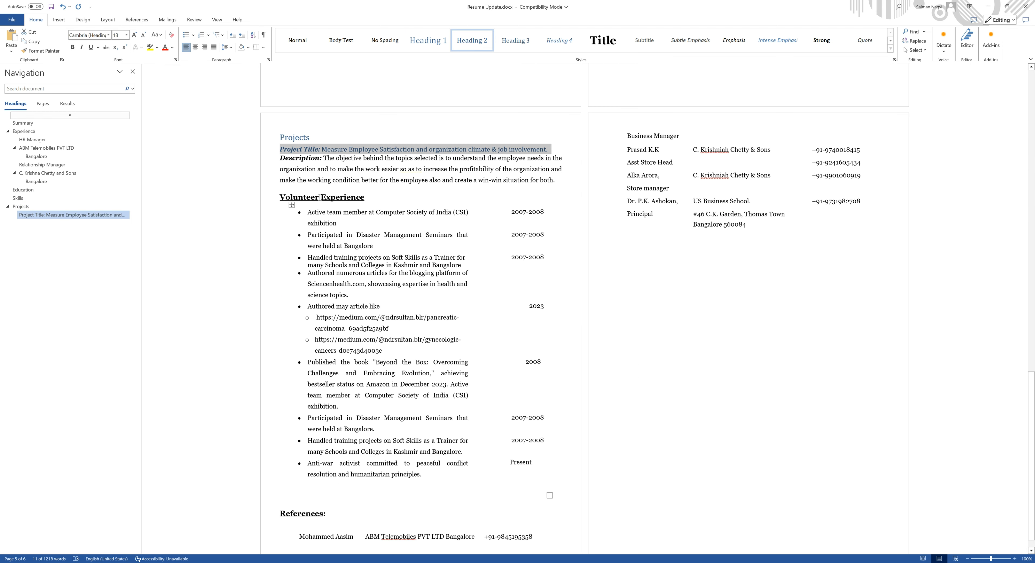
{"action": "triple_click", "coordinate": [320, 200]}
{"action": "left_click", "coordinate": [428, 41]}
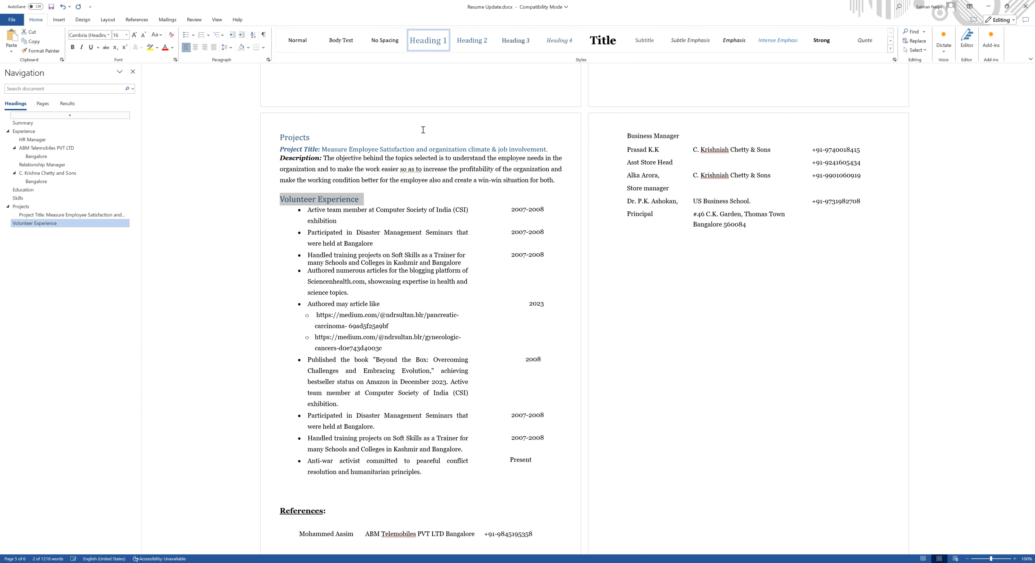
{"action": "double_click", "coordinate": [296, 489]}
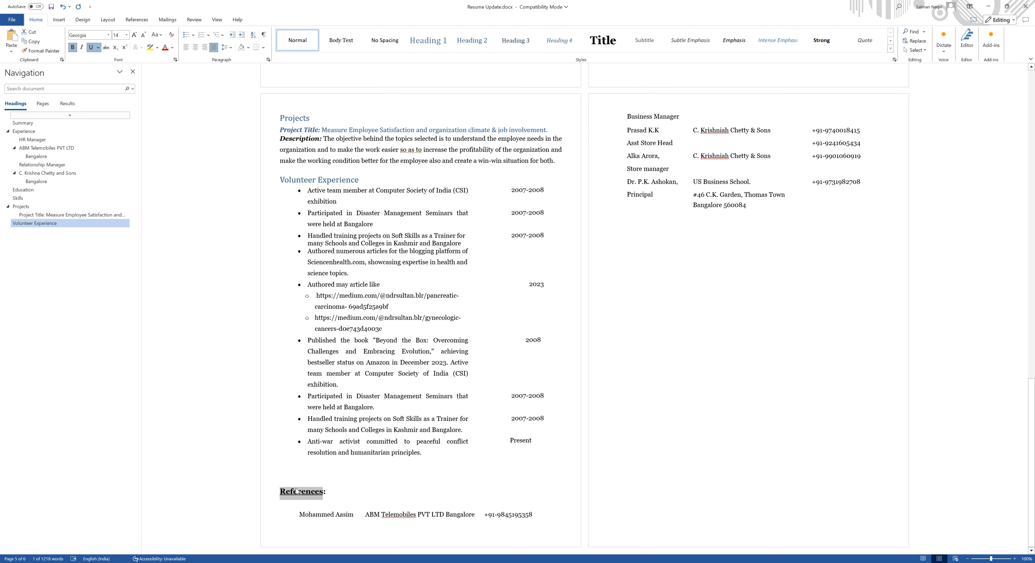
- Close the Navigation pane and give the whole resume the style set with blue shaded heading bars
{"action": "scroll", "coordinate": [562, 384], "scroll_direction": "up", "scroll_amount": 18}
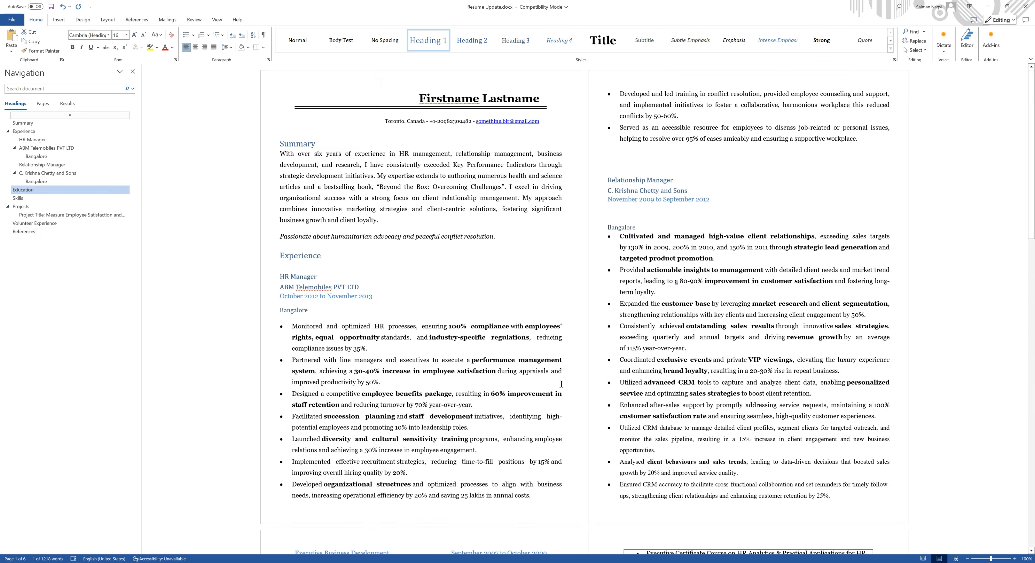
{"action": "left_click", "coordinate": [133, 71]}
{"action": "scroll", "coordinate": [561, 383], "scroll_direction": "up", "scroll_amount": 2}
{"action": "left_click", "coordinate": [83, 20]}
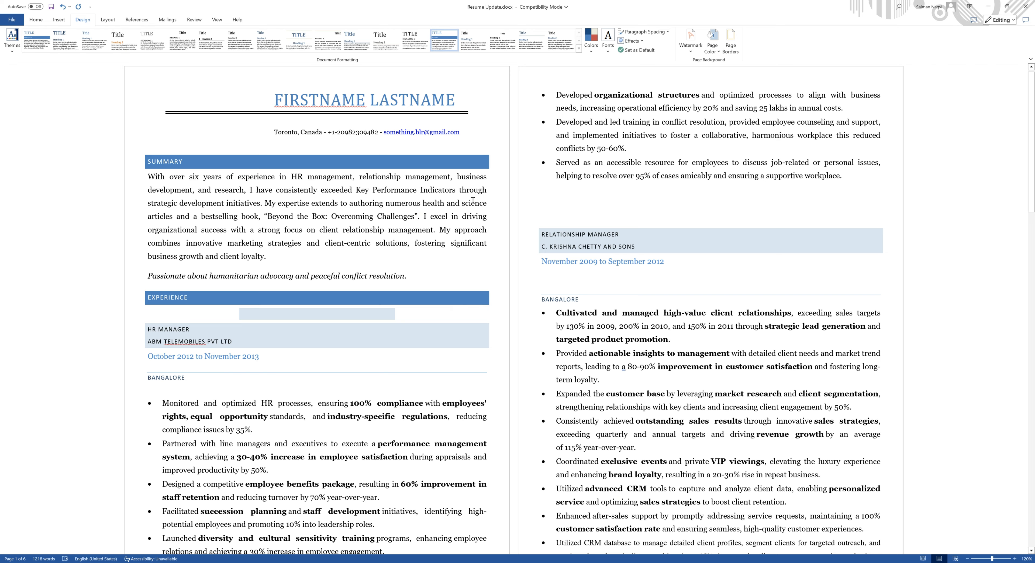
{"action": "scroll", "coordinate": [468, 202], "scroll_direction": "down", "scroll_amount": 3}
{"action": "scroll", "coordinate": [468, 202], "scroll_direction": "down", "scroll_amount": 5}
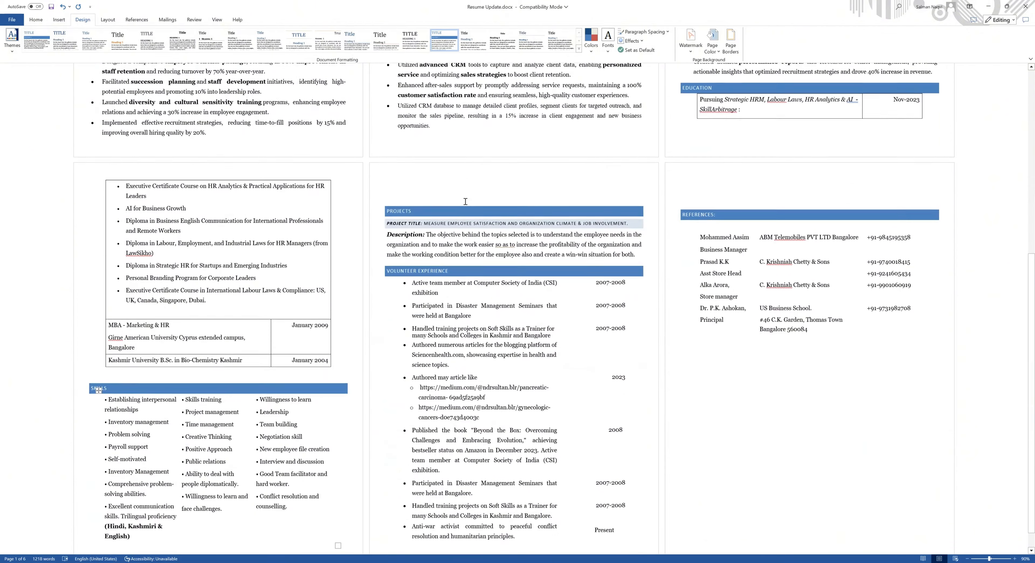
- Delete the empty shaded table between the Experience heading and the HR Manager line
{"action": "scroll", "coordinate": [465, 196], "scroll_direction": "up", "scroll_amount": 2}
{"action": "scroll", "coordinate": [464, 196], "scroll_direction": "up", "scroll_amount": 4}
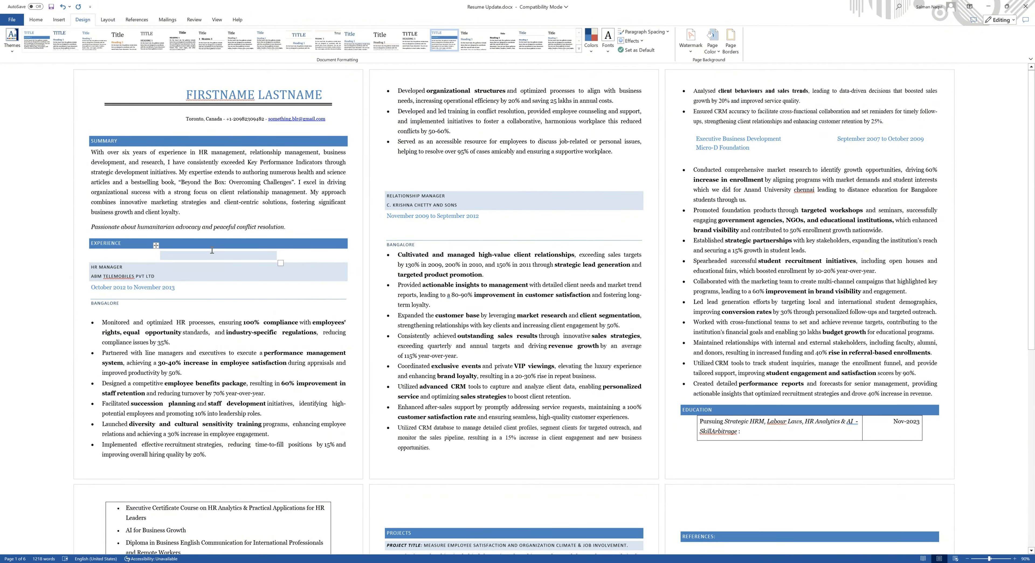
{"action": "key", "text": "BackSpace"}
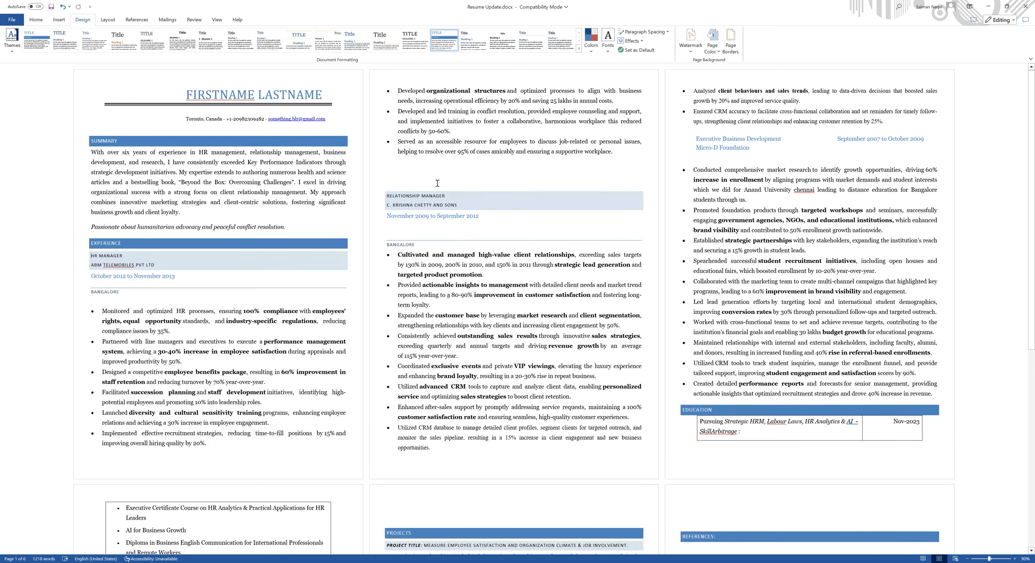
{"action": "left_click", "coordinate": [437, 183]}
{"action": "left_click_drag", "start_coordinate": [437, 182], "coordinate": [438, 199]}
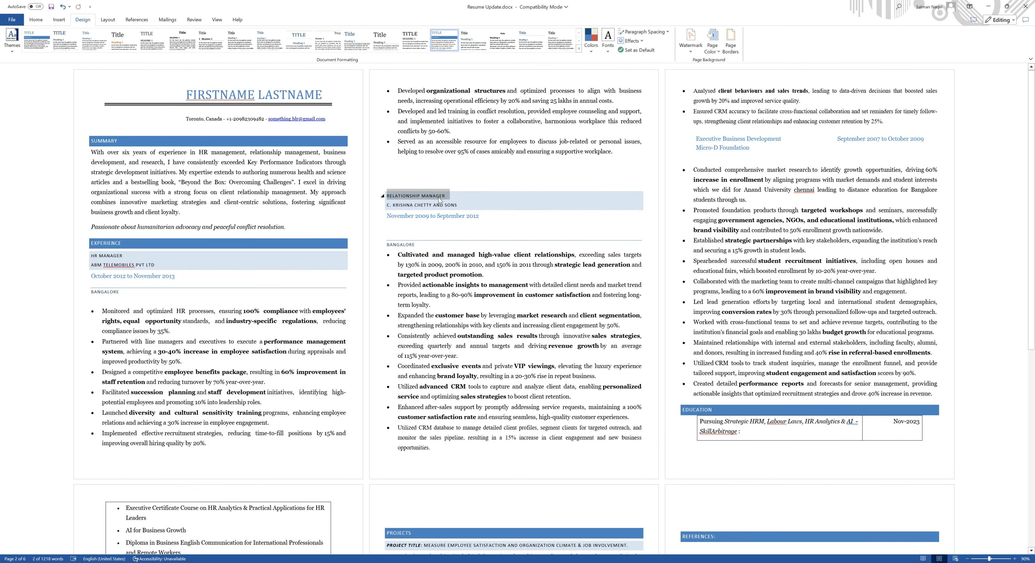
- Move the Executive Business Development job title, company and dates out of their table into plain paragraphs
{"action": "left_click_drag", "start_coordinate": [696, 139], "coordinate": [923, 139]}
{"action": "key", "text": "ctrl+x"}
{"action": "left_click", "coordinate": [684, 159]}
{"action": "key", "text": "ctrl+v"}
- Apply the Heading 2 style to the Executive Business Development and Micro-D Foundation lines
{"action": "left_click_drag", "start_coordinate": [682, 148], "coordinate": [736, 161]}
{"action": "left_click", "coordinate": [41, 20]}
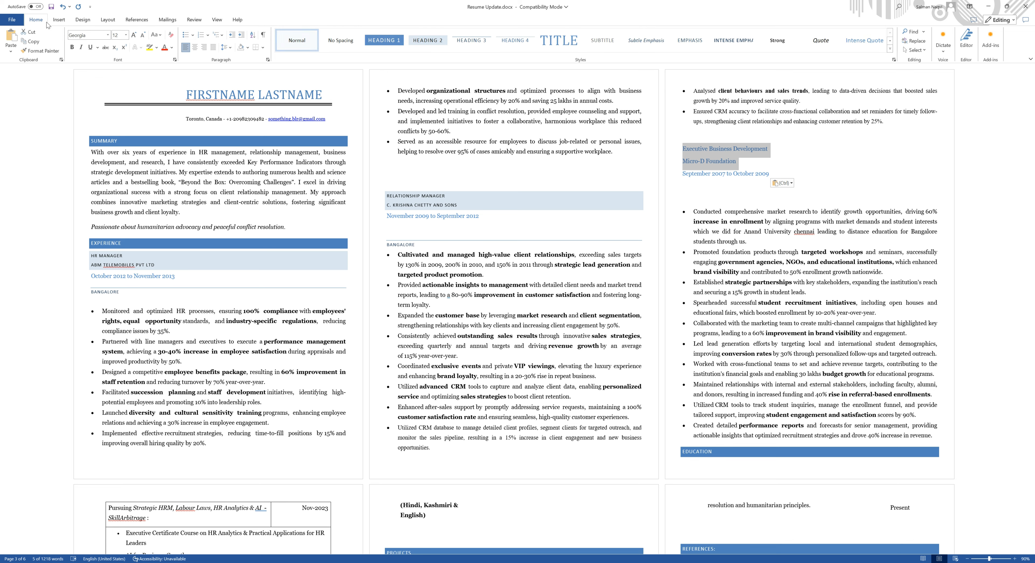
{"action": "left_click", "coordinate": [429, 43]}
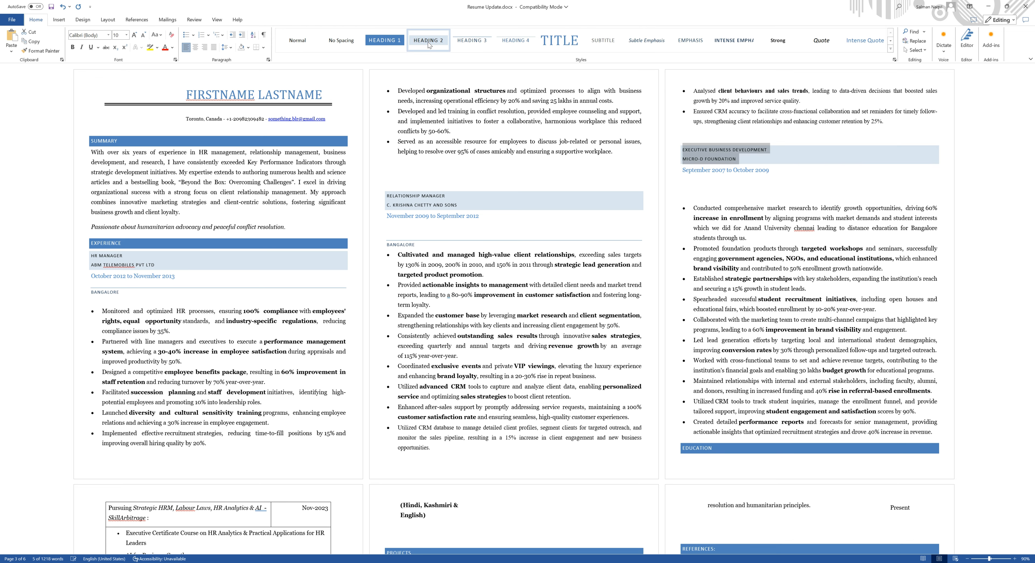
- Apply the Heading 4 style to the employment date lines of all three jobs
{"action": "triple_click", "coordinate": [143, 278]}
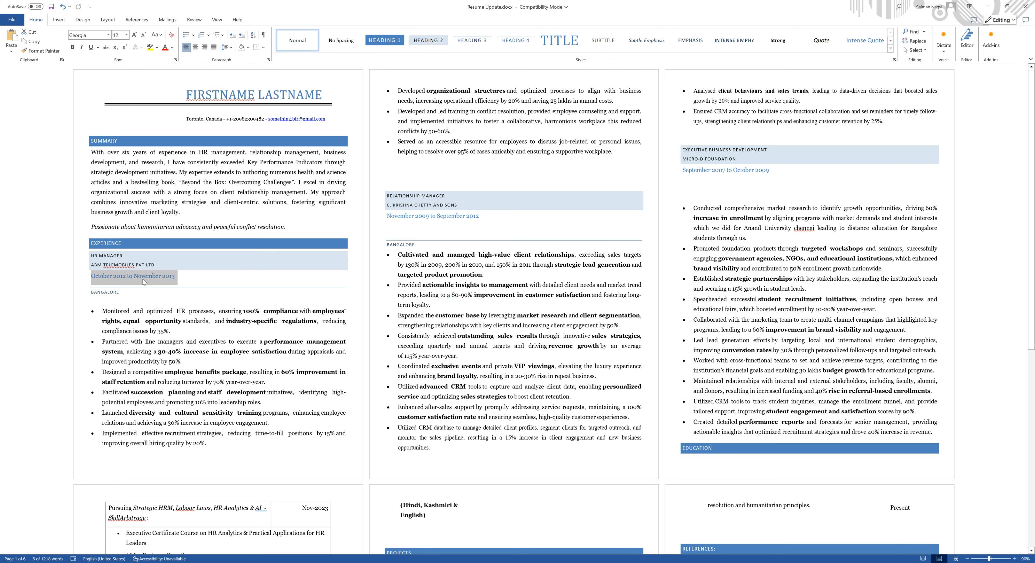
{"action": "left_click", "coordinate": [518, 42]}
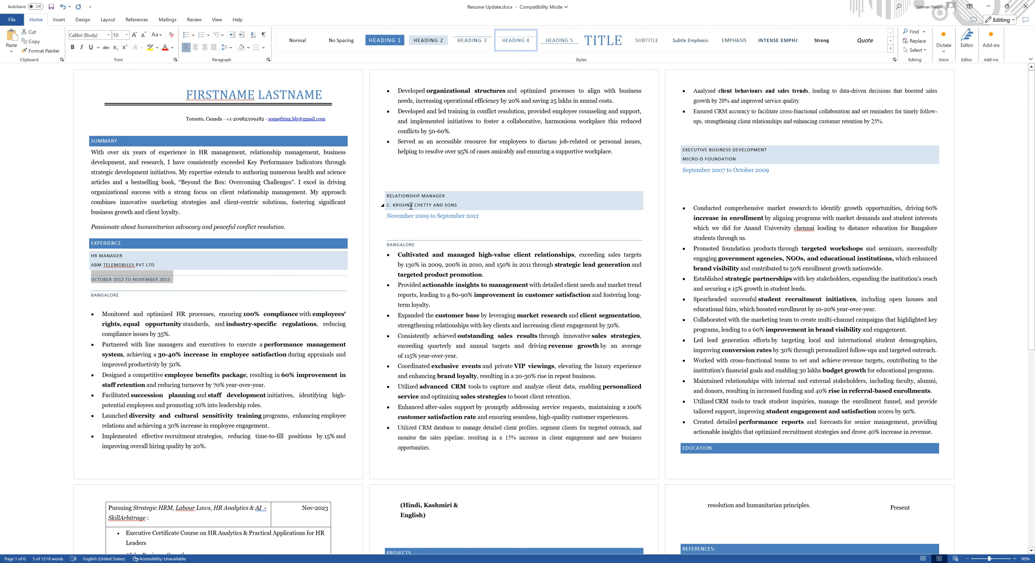
{"action": "triple_click", "coordinate": [416, 217]}
{"action": "left_click", "coordinate": [516, 41]}
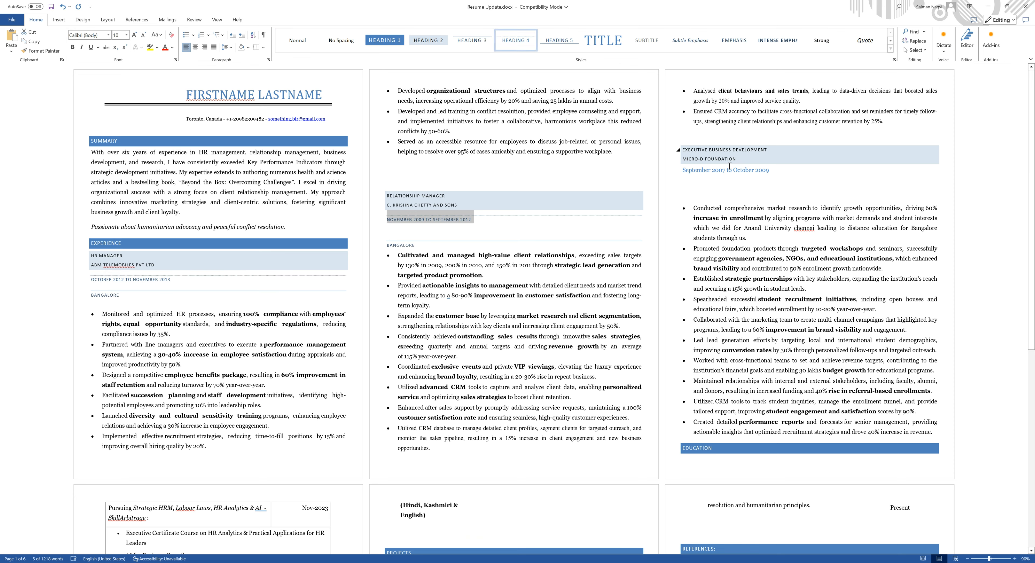
{"action": "triple_click", "coordinate": [729, 170]}
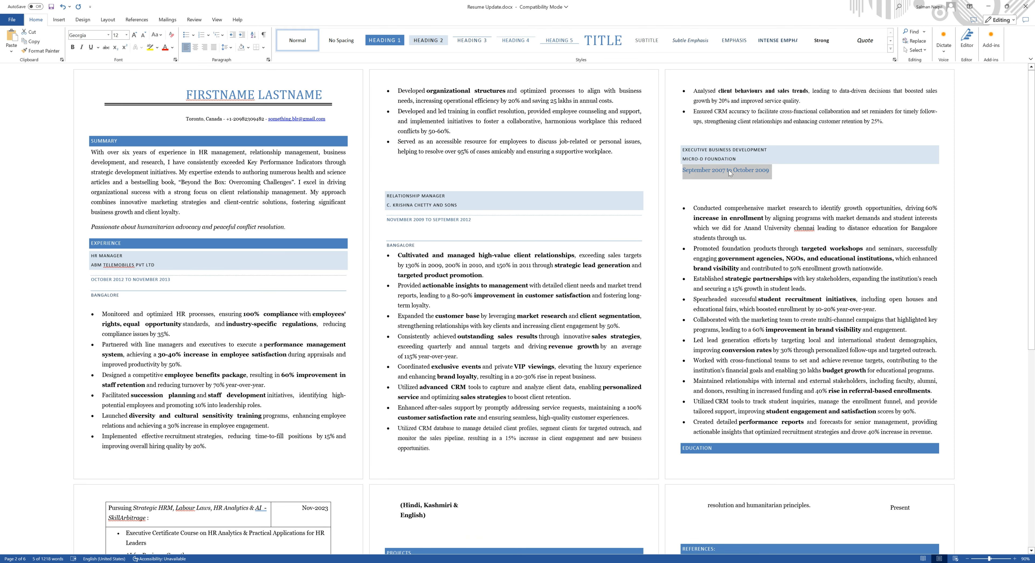
{"action": "left_click", "coordinate": [515, 39]}
{"action": "scroll", "coordinate": [489, 229], "scroll_direction": "down", "scroll_amount": 1}
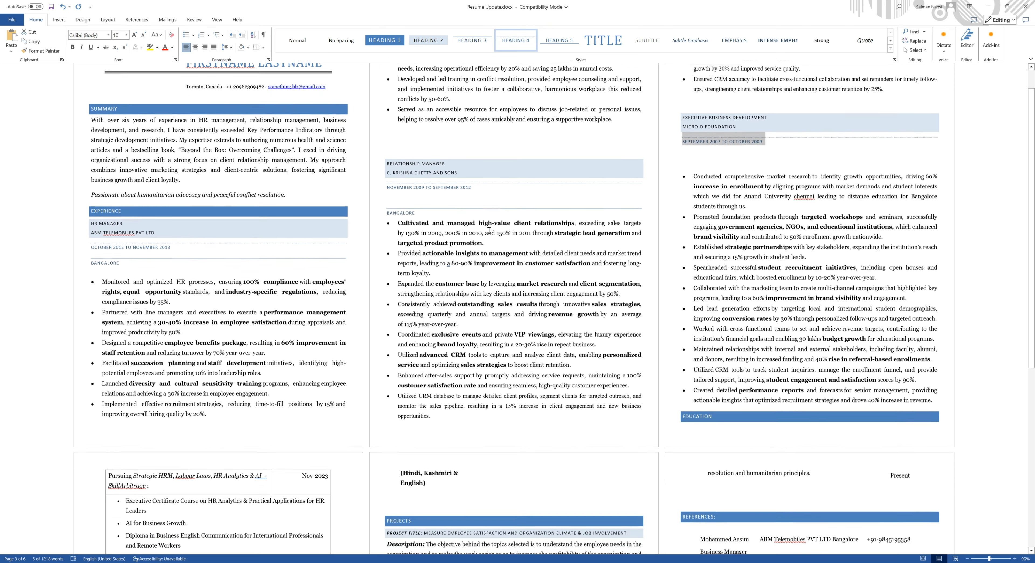
{"action": "scroll", "coordinate": [489, 229], "scroll_direction": "up", "scroll_amount": 1}
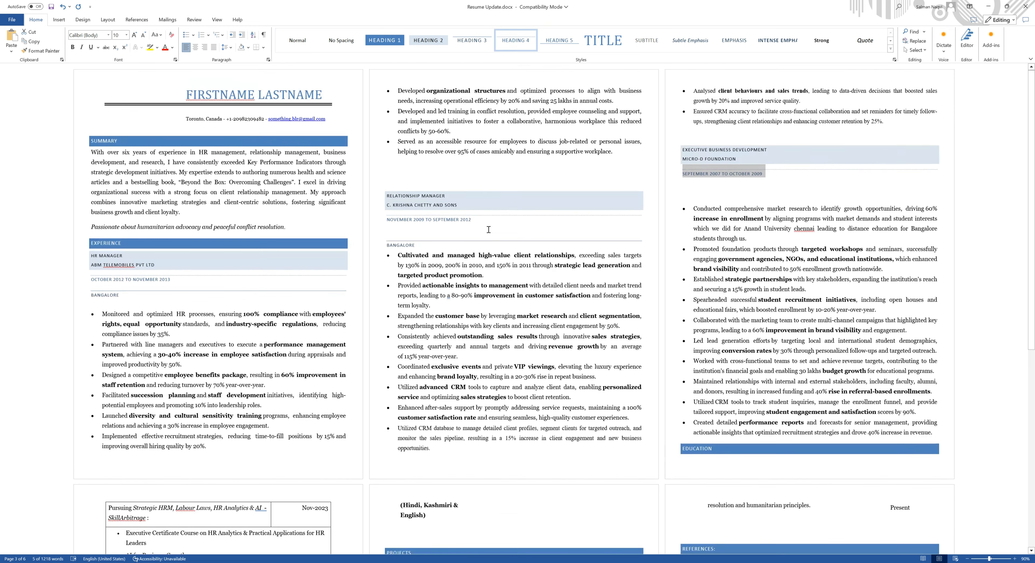
{"action": "scroll", "coordinate": [489, 229], "scroll_direction": "down", "scroll_amount": 3}
{"action": "scroll", "coordinate": [489, 229], "scroll_direction": "up", "scroll_amount": 3}
- Delete the empty table and the spare blank line above the Relationship Manager heading
{"action": "left_click", "coordinate": [412, 176]}
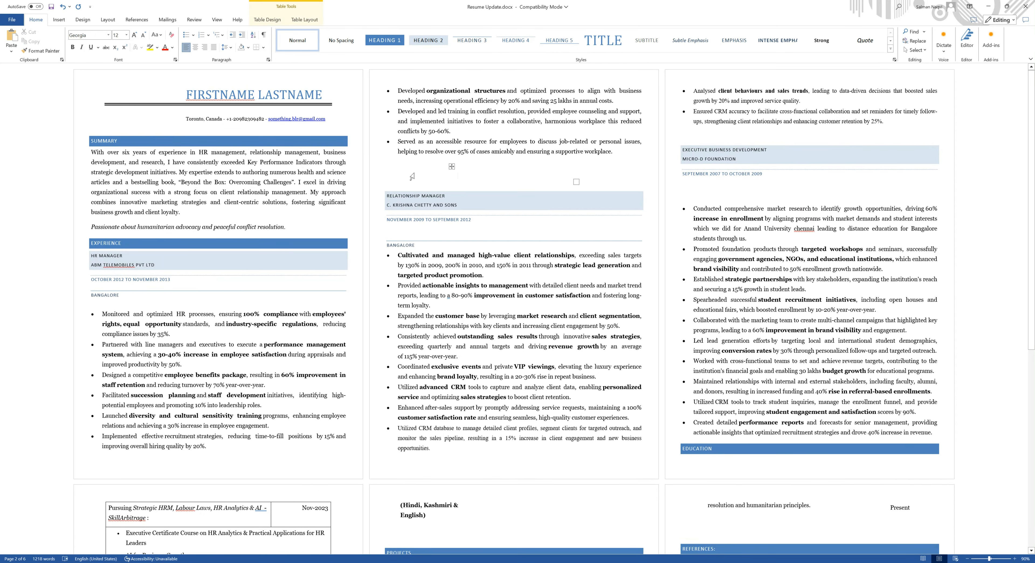
{"action": "left_click", "coordinate": [452, 166]}
{"action": "key", "text": "BackSpace"}
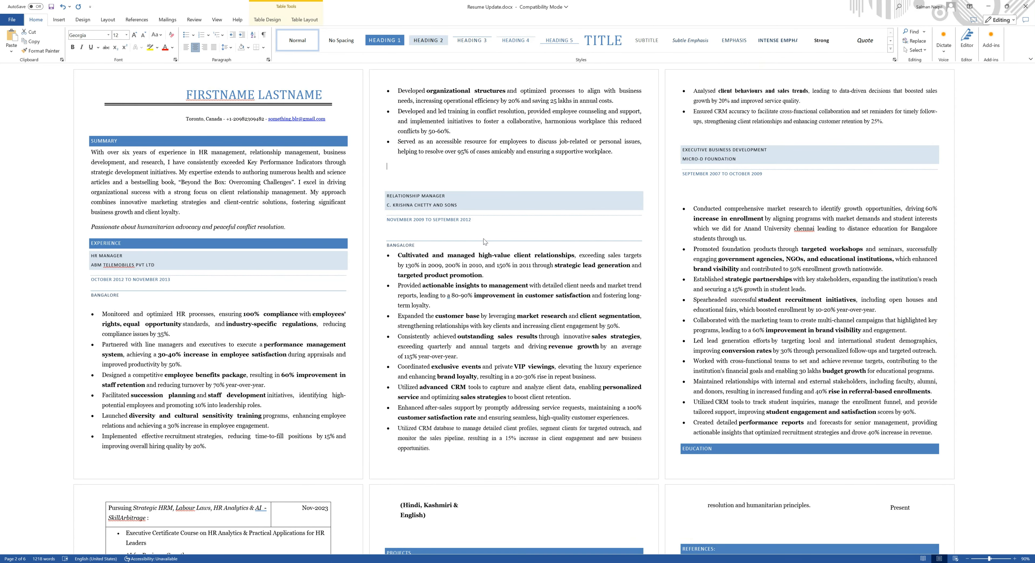
{"action": "left_click", "coordinate": [452, 167]}
{"action": "key", "text": "BackSpace"}
- Remove the surplus blank space above the Executive Business Development heading and below its date line
{"action": "left_click", "coordinate": [699, 115]}
{"action": "key", "text": "Delete"}
{"action": "left_click", "coordinate": [716, 162]}
{"action": "key", "text": "Delete"}
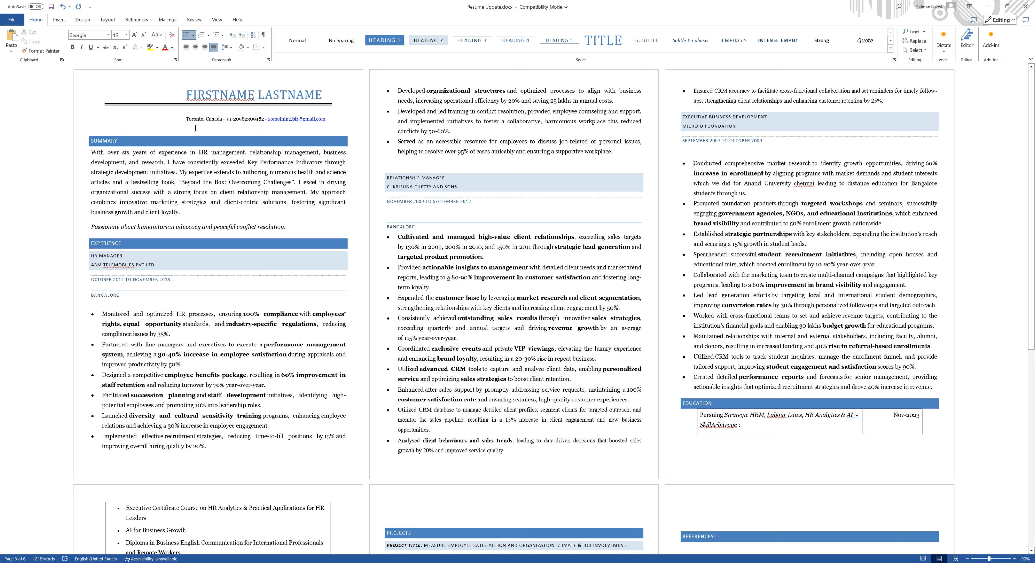
- Compare the fonts of the Summary heading and paragraph, and set the whole resume's font to Calibri (Body)
{"action": "left_click", "coordinate": [102, 142]}
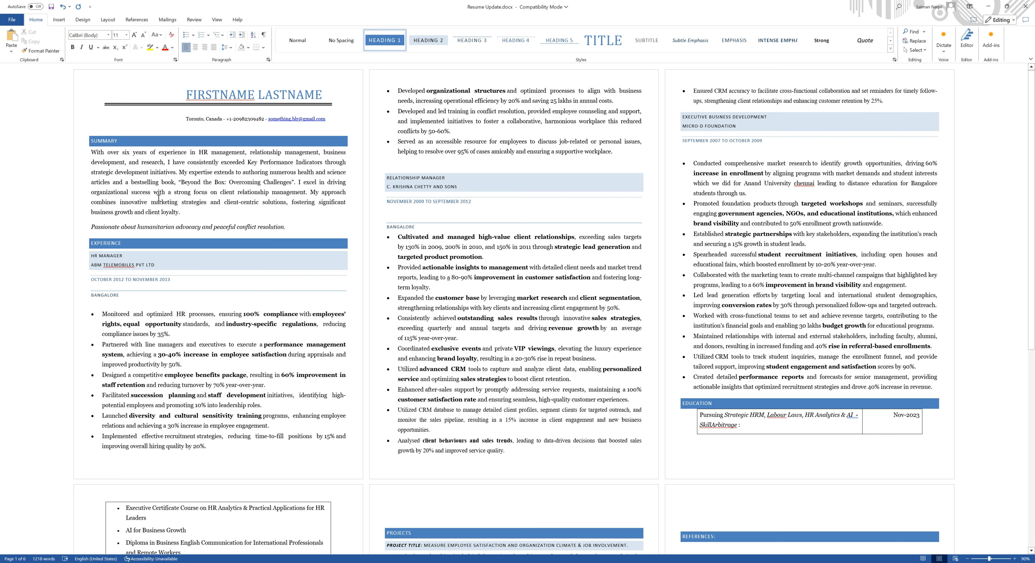
{"action": "left_click_drag", "start_coordinate": [123, 141], "coordinate": [91, 141]}
{"action": "left_click_drag", "start_coordinate": [179, 183], "coordinate": [245, 209]}
{"action": "left_click", "coordinate": [179, 175]}
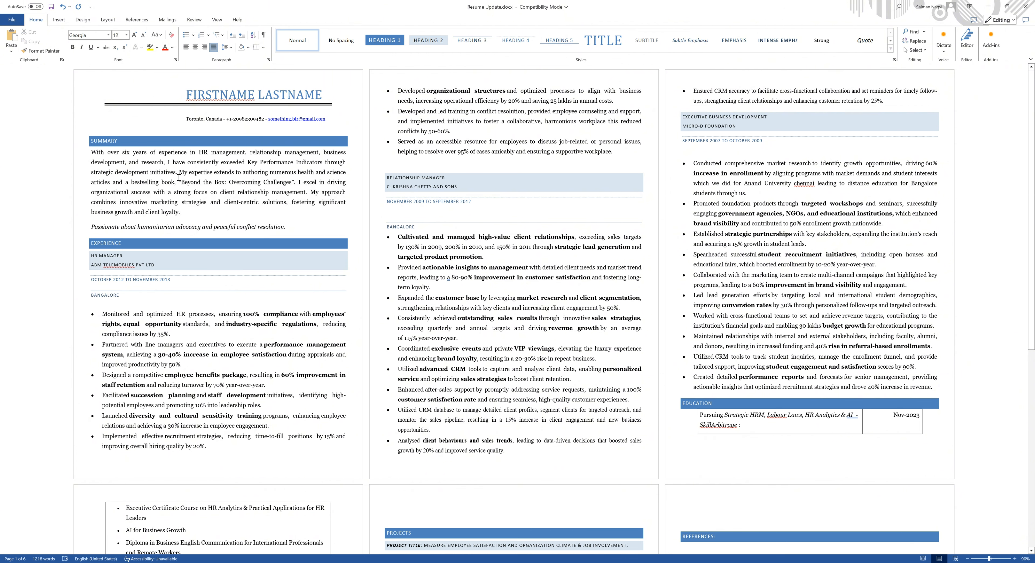
{"action": "key", "text": "ctrl+a"}
{"action": "left_click", "coordinate": [108, 35]}
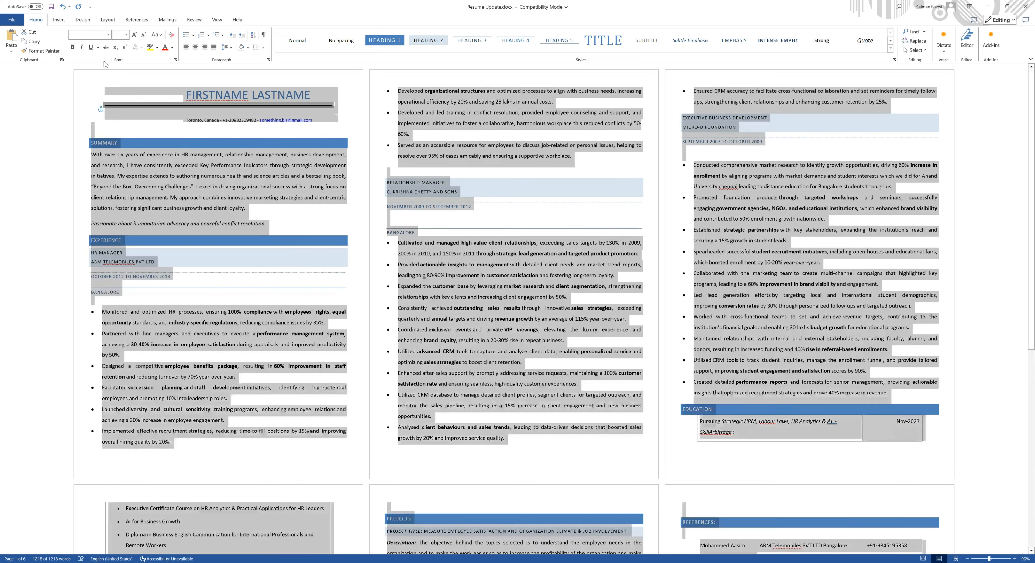
{"action": "left_click", "coordinate": [161, 165]}
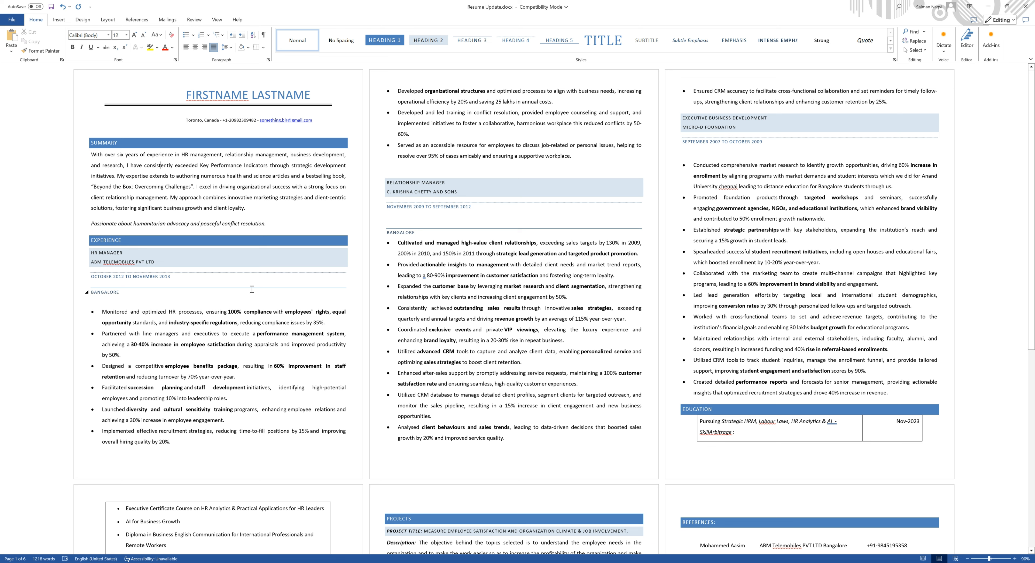
- Apply the Heading 2 style to the contact details line below the name
{"action": "triple_click", "coordinate": [227, 122]}
{"action": "left_click", "coordinate": [425, 36]}
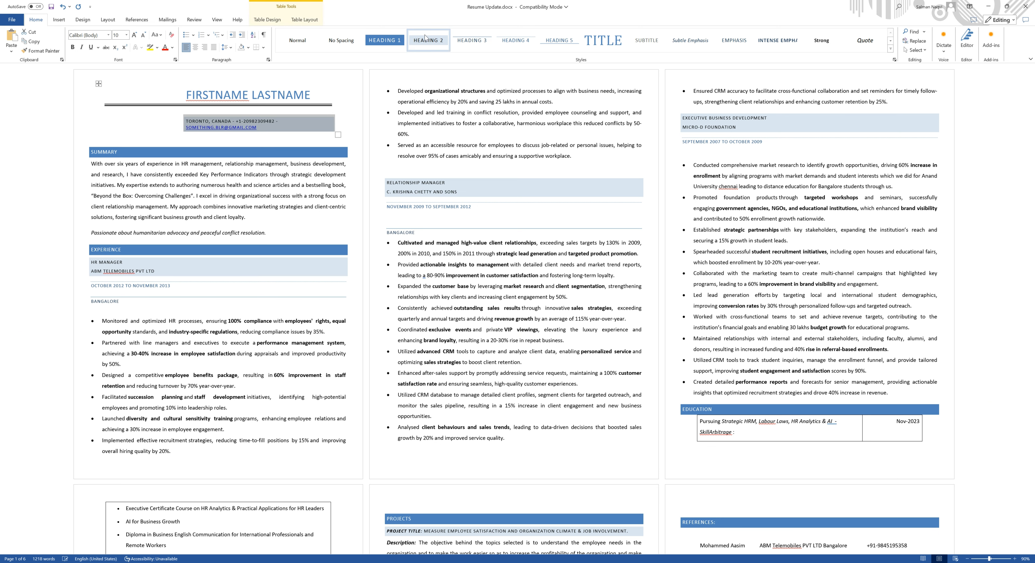
{"action": "left_click", "coordinate": [223, 139]}
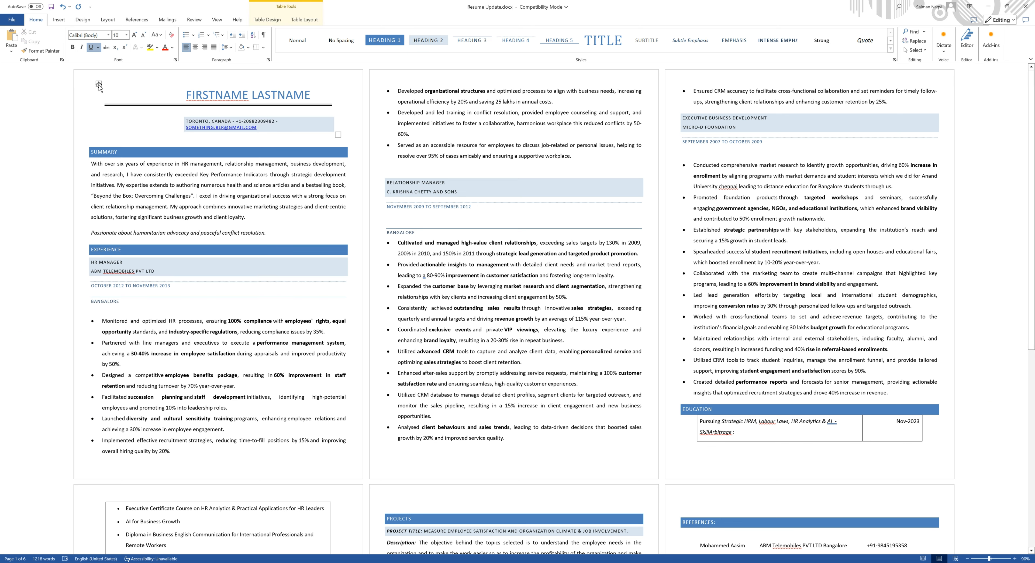
- Move the name title out of the header table to a paragraph of its own above the Summary heading
{"action": "left_click", "coordinate": [98, 84]}
{"action": "triple_click", "coordinate": [201, 95]}
{"action": "key", "text": "ctrl+c"}
{"action": "key", "text": "Delete"}
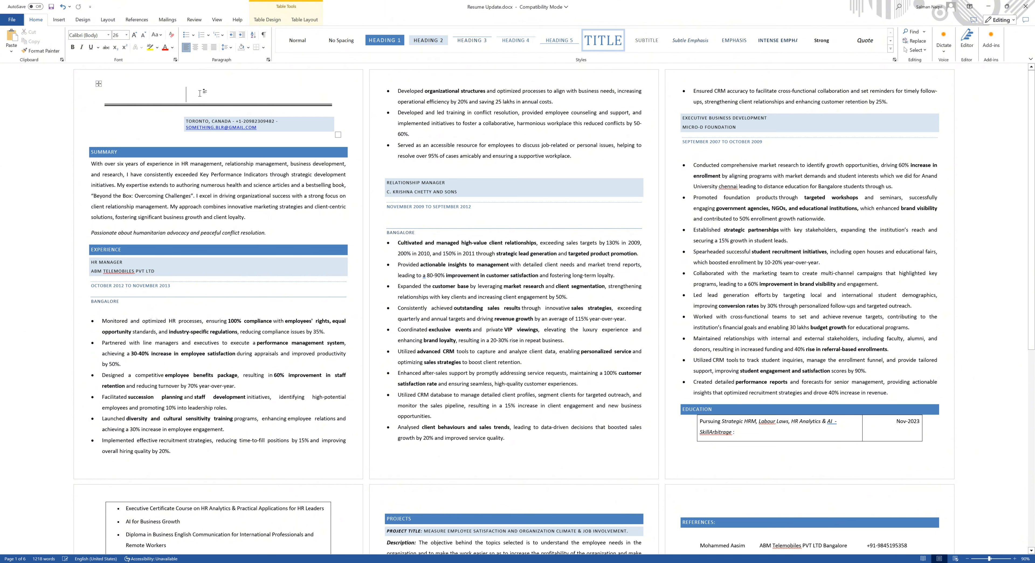
{"action": "key", "text": "Down"}
{"action": "key", "text": "ctrl+v"}
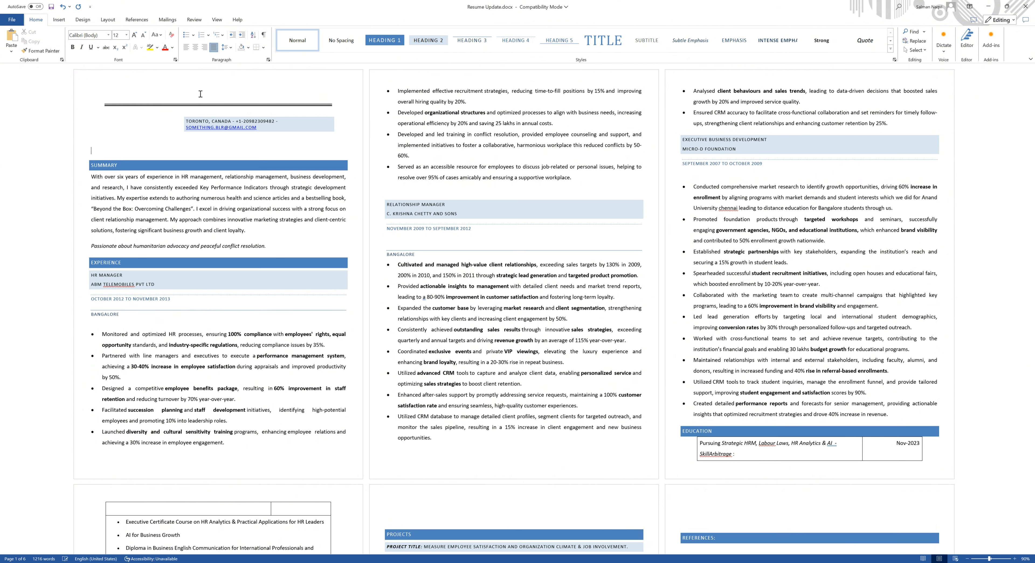
- Move the contact details out of the header table to the line directly below the name title
{"action": "left_click_drag", "start_coordinate": [257, 127], "coordinate": [190, 123]}
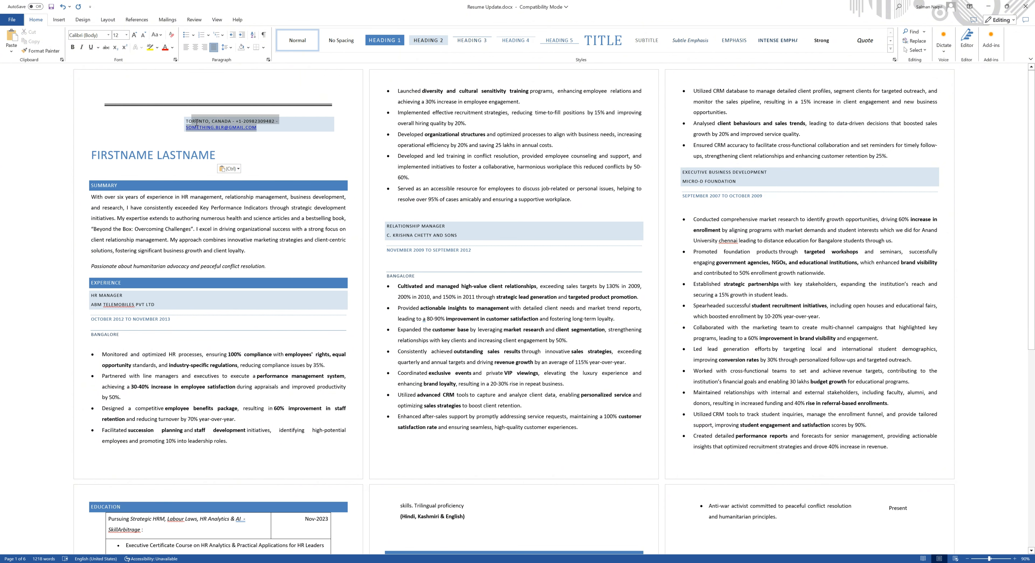
{"action": "key", "text": "ctrl+x"}
{"action": "left_click", "coordinate": [94, 173]}
{"action": "key", "text": "ctrl+v"}
- Delete the emptied header table and apply the Heading 4 style to the contact details line
{"action": "left_click", "coordinate": [98, 84]}
{"action": "key", "text": "BackSpace"}
{"action": "triple_click", "coordinate": [180, 114]}
{"action": "left_click", "coordinate": [516, 40]}
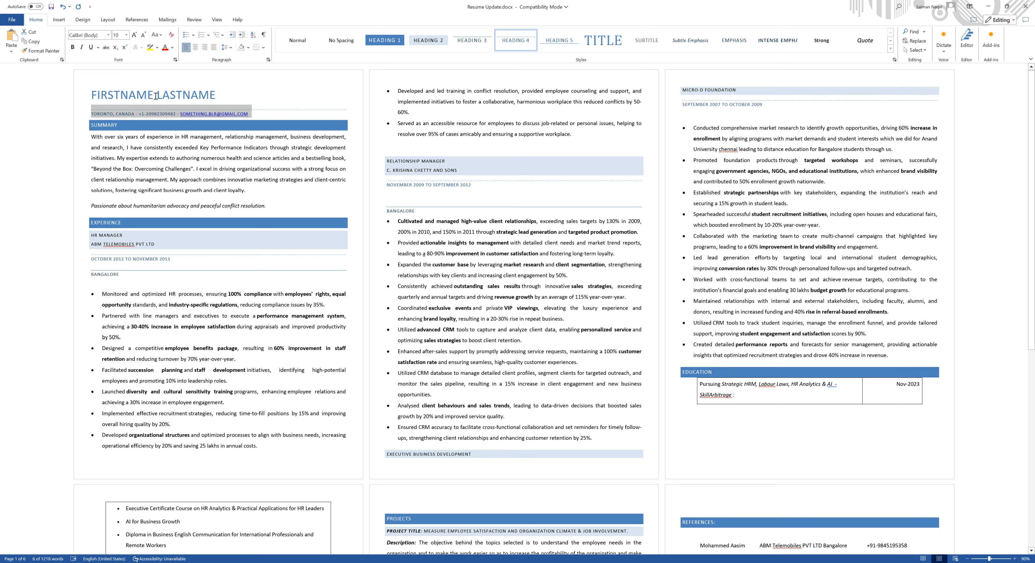
{"action": "triple_click", "coordinate": [155, 96]}
{"action": "left_click", "coordinate": [155, 95]}
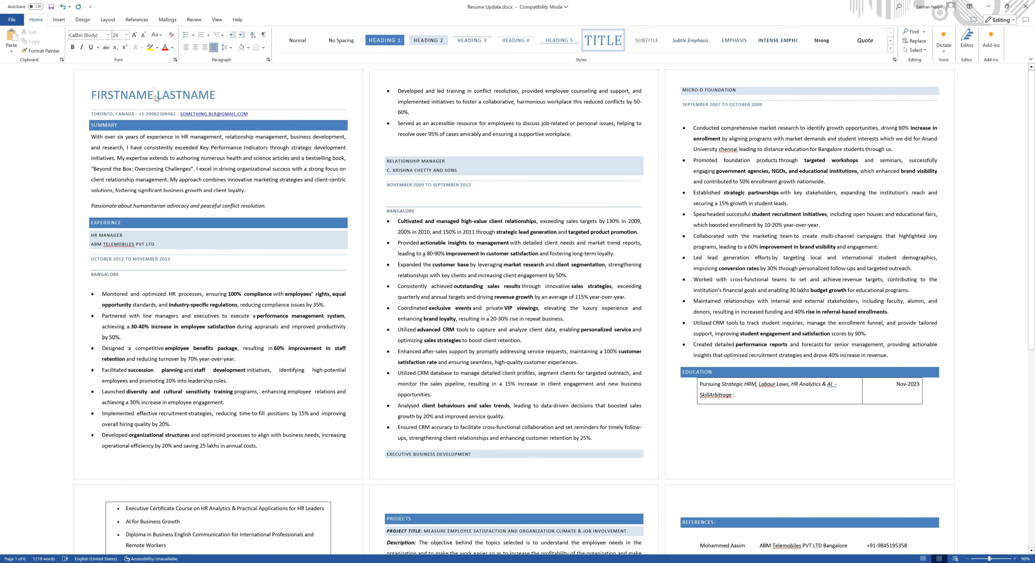
{"action": "left_click", "coordinate": [540, 254]}
{"action": "scroll", "coordinate": [540, 257], "scroll_direction": "down", "scroll_amount": 10}
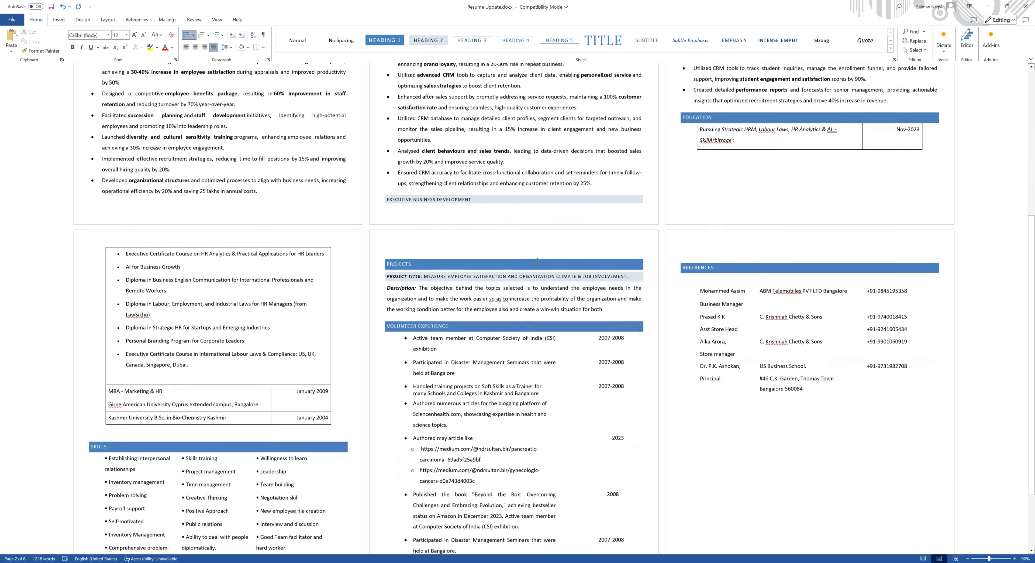
{"action": "scroll", "coordinate": [540, 256], "scroll_direction": "up", "scroll_amount": 10}
{"action": "left_click", "coordinate": [535, 261]}
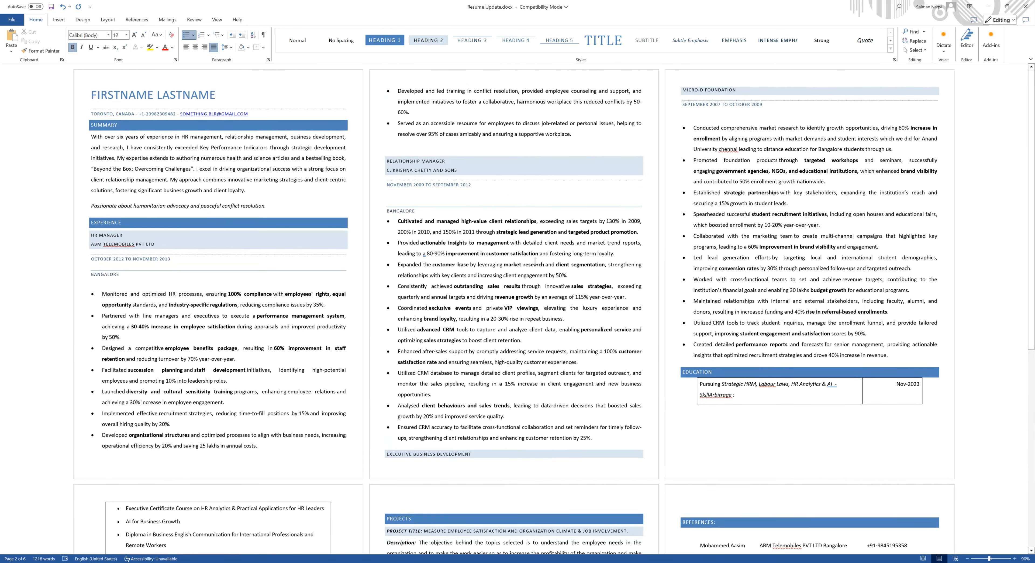
- Remove the extra space between paragraphs throughout the whole document
{"action": "key", "text": "ctrl+a"}
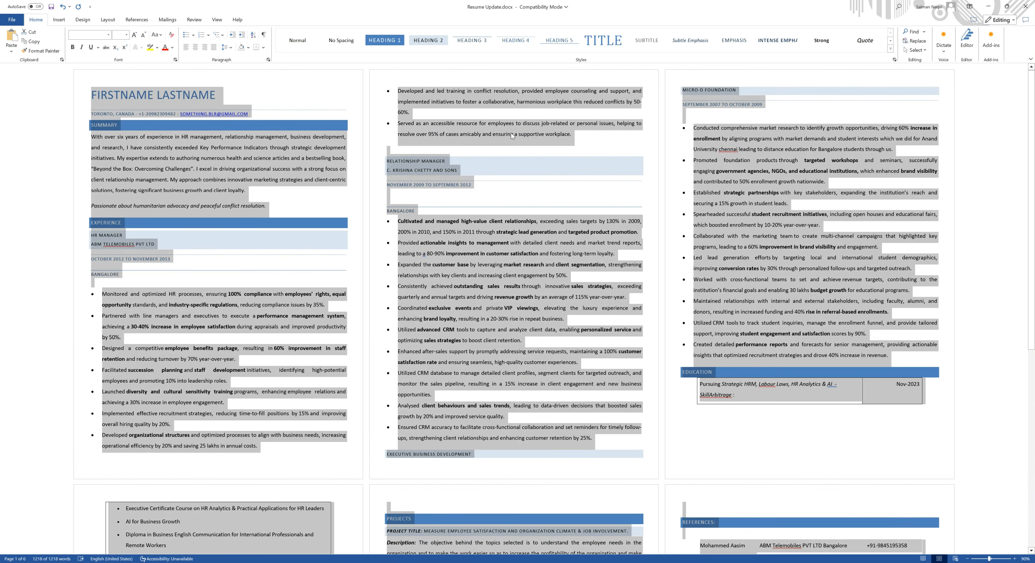
{"action": "left_click", "coordinate": [330, 42]}
{"action": "key", "text": "ctrl+z"}
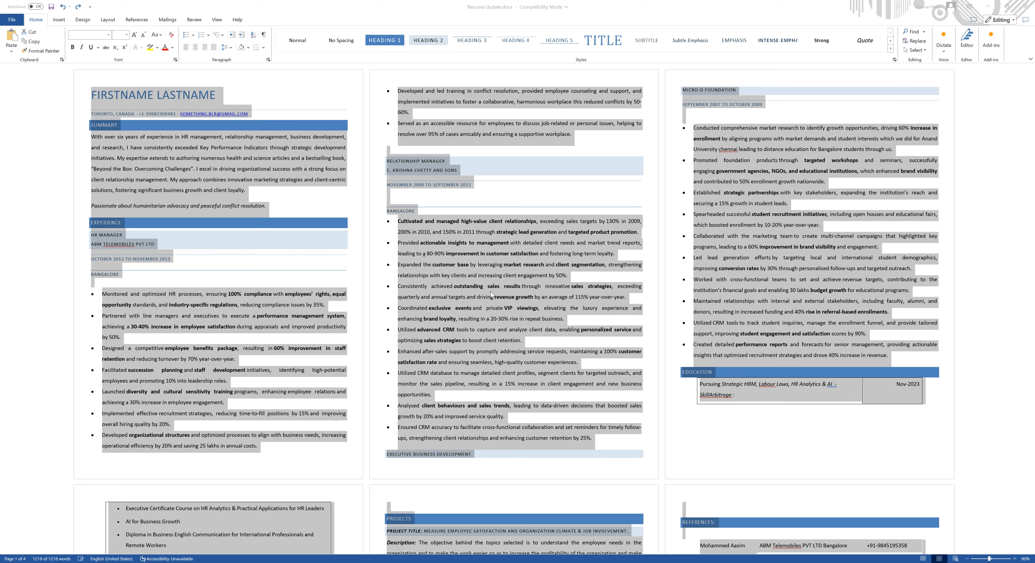
{"action": "left_click", "coordinate": [540, 384]}
{"action": "left_click", "coordinate": [520, 356]}
{"action": "scroll", "coordinate": [520, 355], "scroll_direction": "down", "scroll_amount": 2}
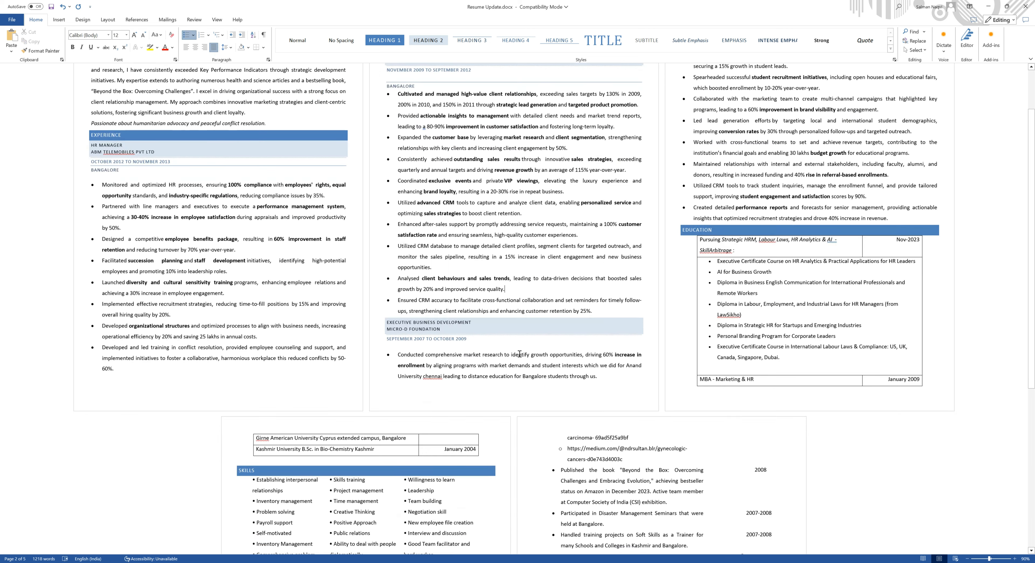
{"action": "scroll", "coordinate": [519, 354], "scroll_direction": "up", "scroll_amount": 2}
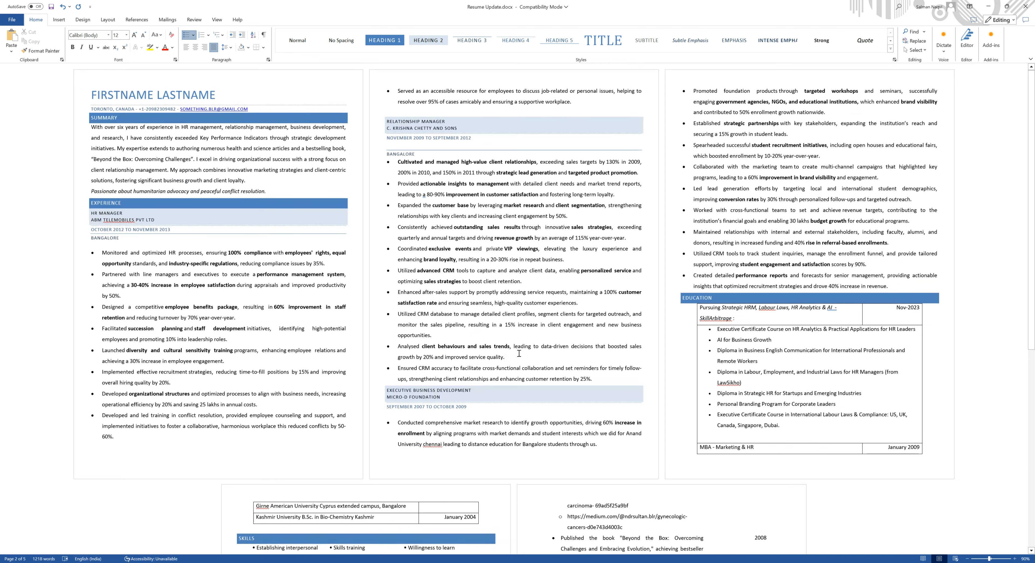
- Insert a blank line after the italic closing line of the Summary and another after the contact details line
{"action": "left_click", "coordinate": [283, 191]}
{"action": "key", "text": "Return"}
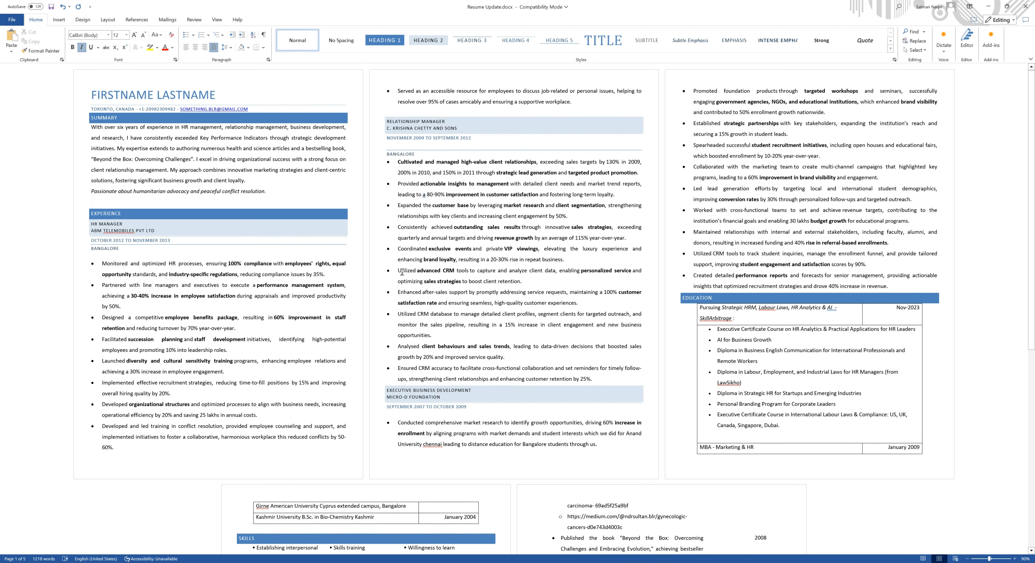
{"action": "scroll", "coordinate": [374, 210], "scroll_direction": "up", "scroll_amount": 2, "text": "ctrl"}
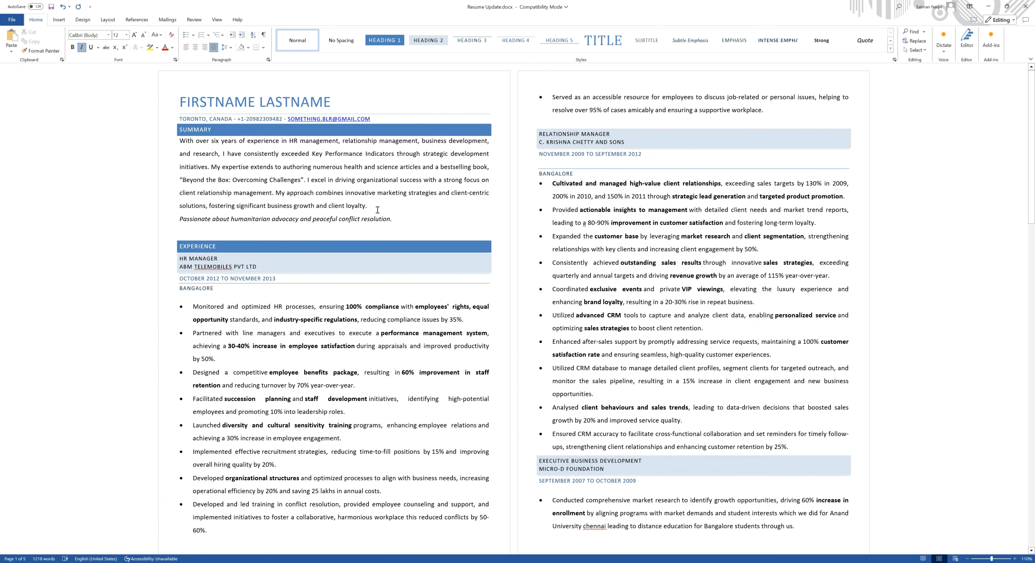
{"action": "left_click", "coordinate": [391, 118]}
{"action": "key", "text": "Return"}
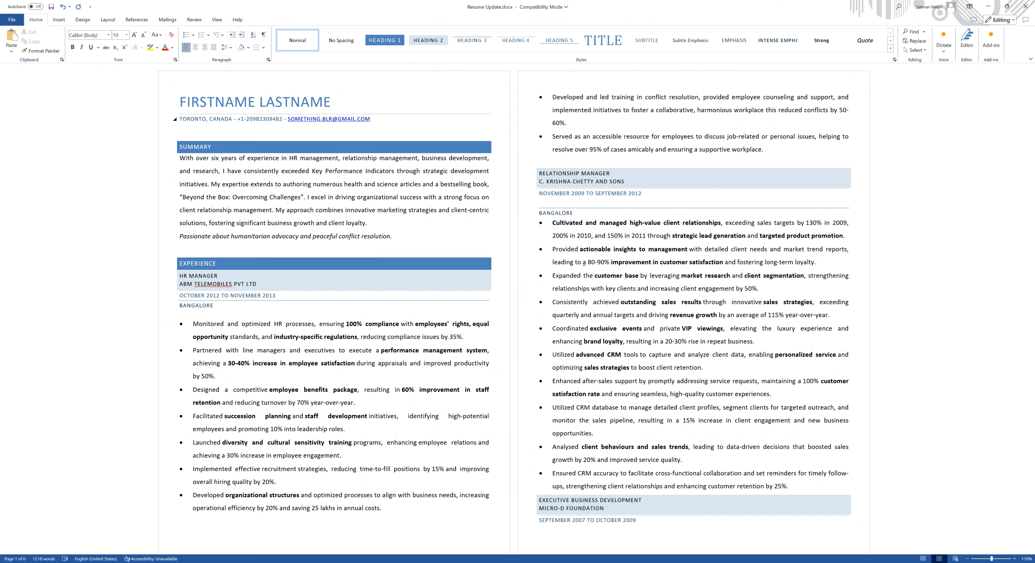
- Move the "Pursuing Strategic HRM, Labour Laws, HR Analytics & AI - SkillArbitrage" entry out of the Education table to a new paragraph below it
{"action": "scroll", "coordinate": [514, 309], "scroll_direction": "down", "scroll_amount": 4}
{"action": "scroll", "coordinate": [452, 196], "scroll_direction": "down", "scroll_amount": 7}
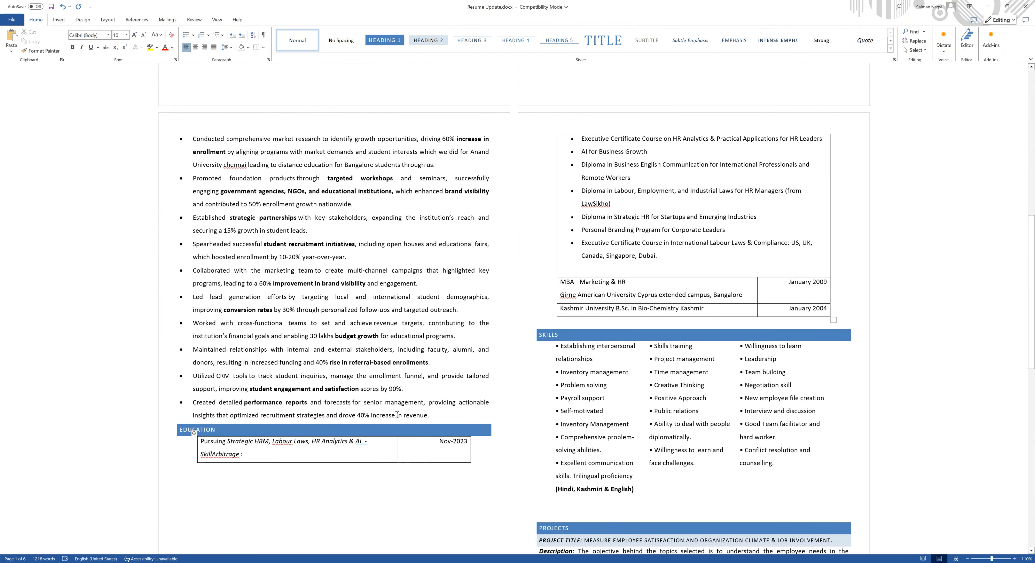
{"action": "left_click_drag", "start_coordinate": [249, 455], "coordinate": [200, 441]}
{"action": "key", "text": "ctrl+x"}
{"action": "scroll", "coordinate": [384, 443], "scroll_direction": "down", "scroll_amount": 2}
{"action": "left_click", "coordinate": [637, 226]}
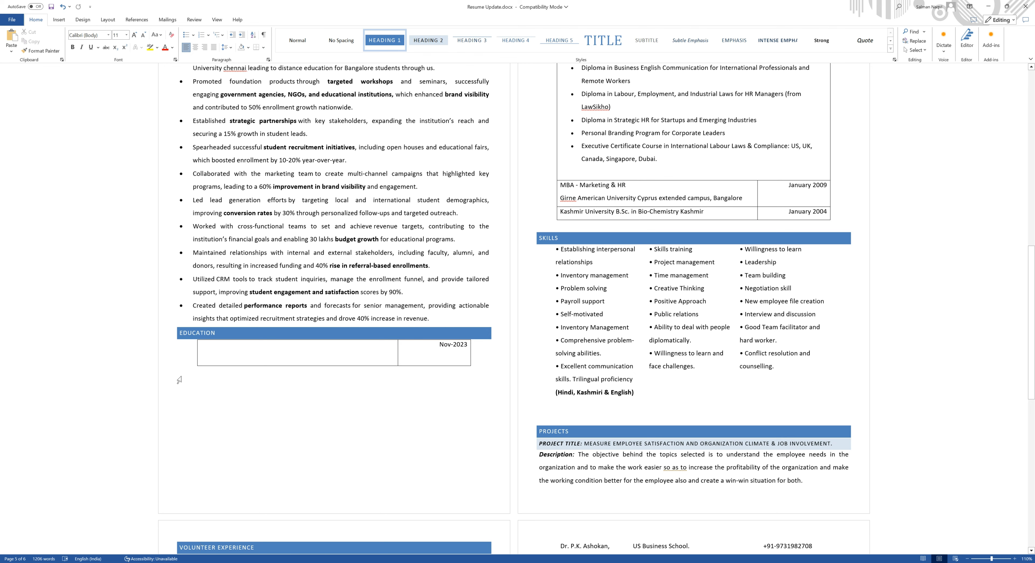
{"action": "key", "text": "Return"}
{"action": "key", "text": "ctrl+v"}
{"action": "key", "text": "Return"}
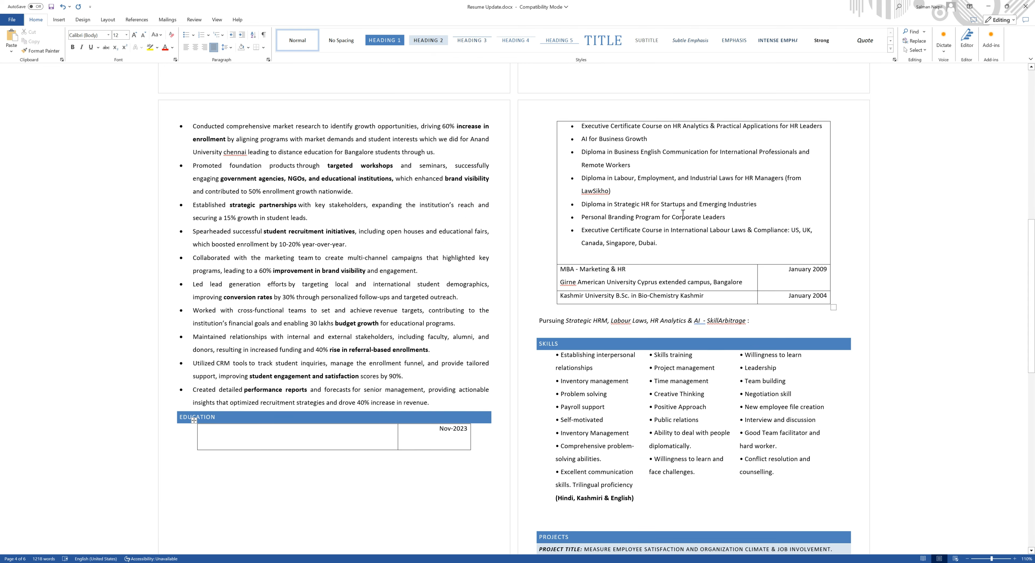
- Move the Nov-2023 date out of the Education table to the line below the SkillArbitrage entry
{"action": "triple_click", "coordinate": [446, 430]}
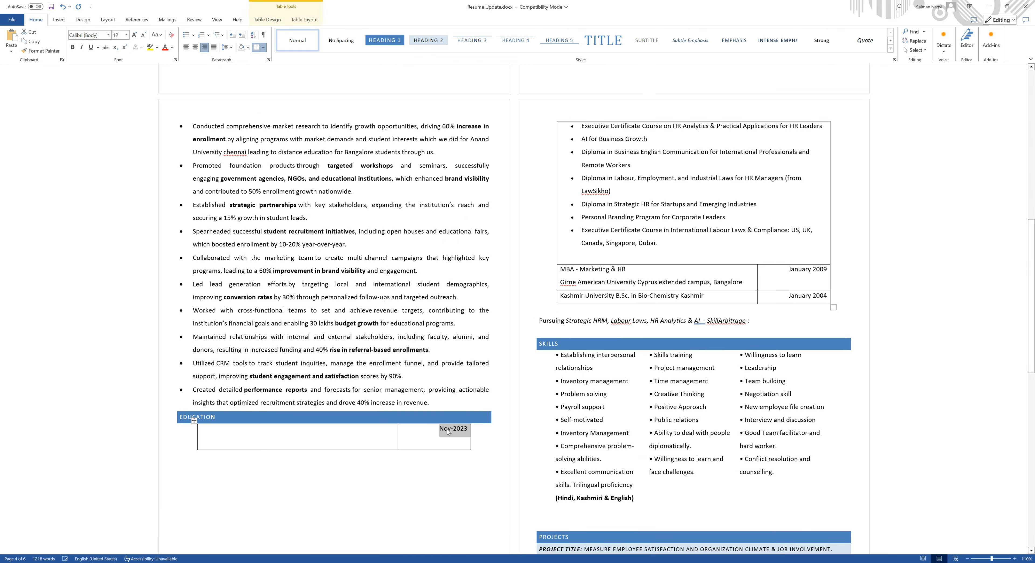
{"action": "key", "text": "ctrl+x"}
{"action": "left_click", "coordinate": [562, 322]}
{"action": "key", "text": "ctrl+v"}
- Move the bulleted list of certificate courses and diplomas out of the Education table to below the Nov-2023 date
{"action": "scroll", "coordinate": [447, 401], "scroll_direction": "down", "scroll_amount": 2}
{"action": "left_click_drag", "start_coordinate": [222, 334], "coordinate": [302, 451]}
{"action": "key", "text": "ctrl+x"}
{"action": "left_click", "coordinate": [562, 92]}
{"action": "key", "text": "ctrl+v"}
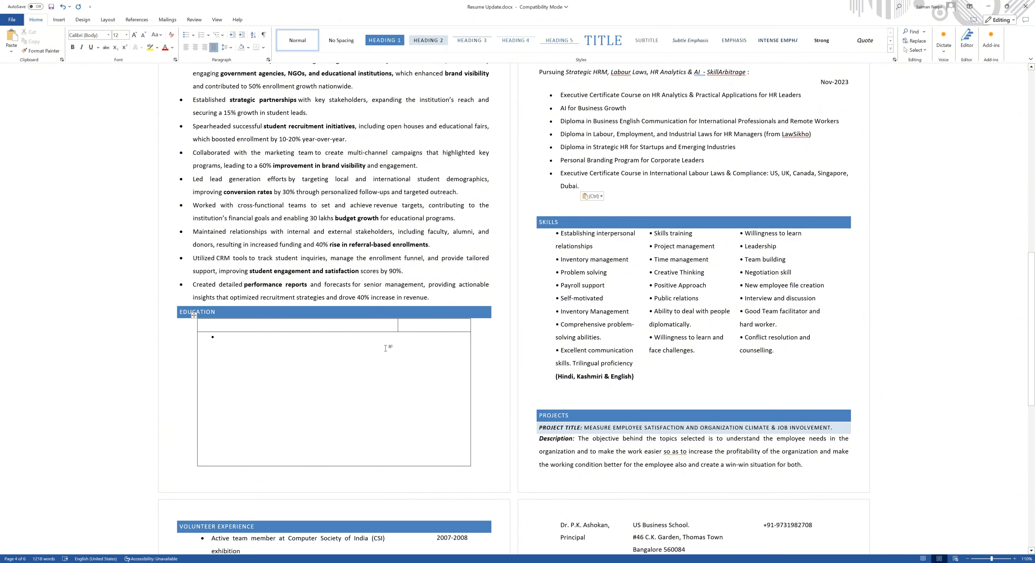
- Move the MBA - Marketing & HR entry with its university and January 2009 date to unbulleted paragraphs below the course list
{"action": "scroll", "coordinate": [545, 389], "scroll_direction": "up", "scroll_amount": 3}
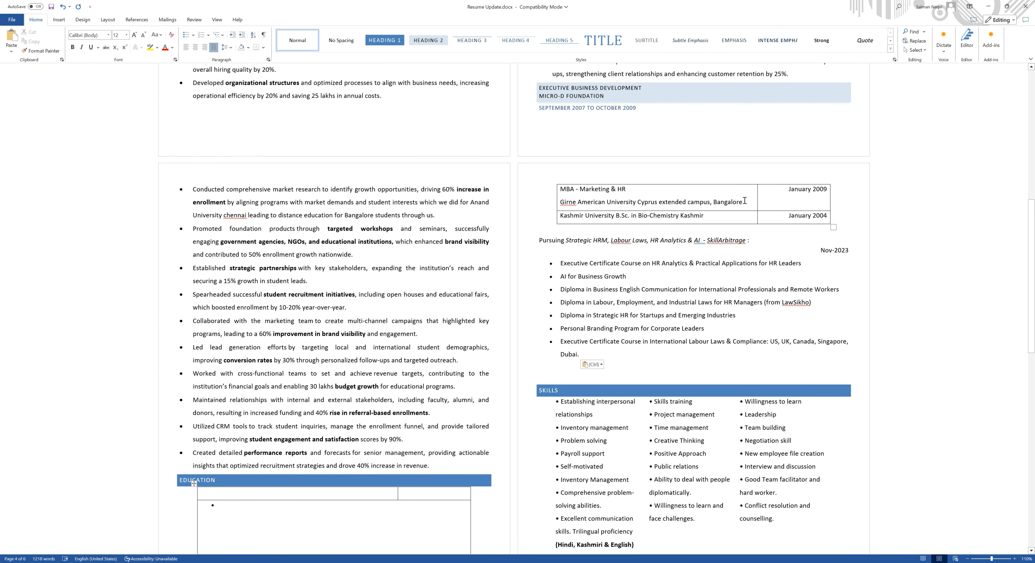
{"action": "left_click_drag", "start_coordinate": [744, 201], "coordinate": [554, 195]}
{"action": "key", "text": "ctrl+x"}
{"action": "left_click", "coordinate": [621, 352]}
{"action": "key", "text": "ctrl+v"}
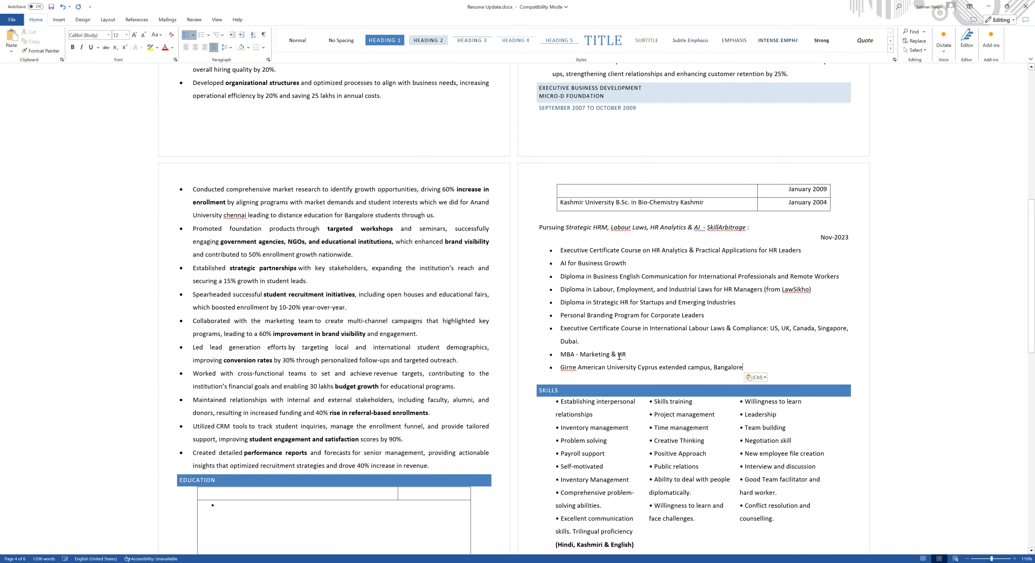
{"action": "key", "text": "ctrl+z"}
{"action": "key", "text": "Return"}
{"action": "key", "text": "Return"}
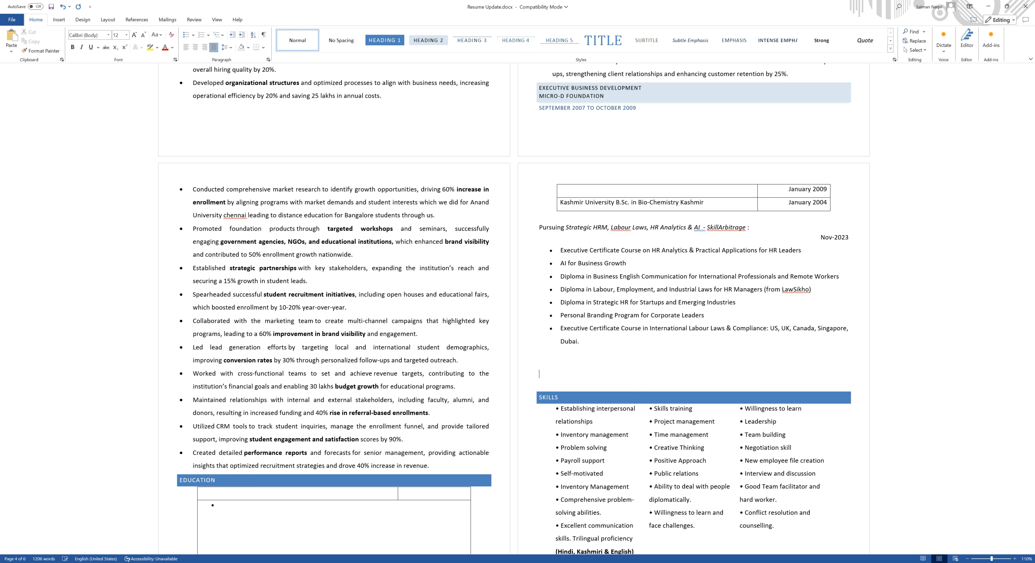
{"action": "key", "text": "ctrl+v"}
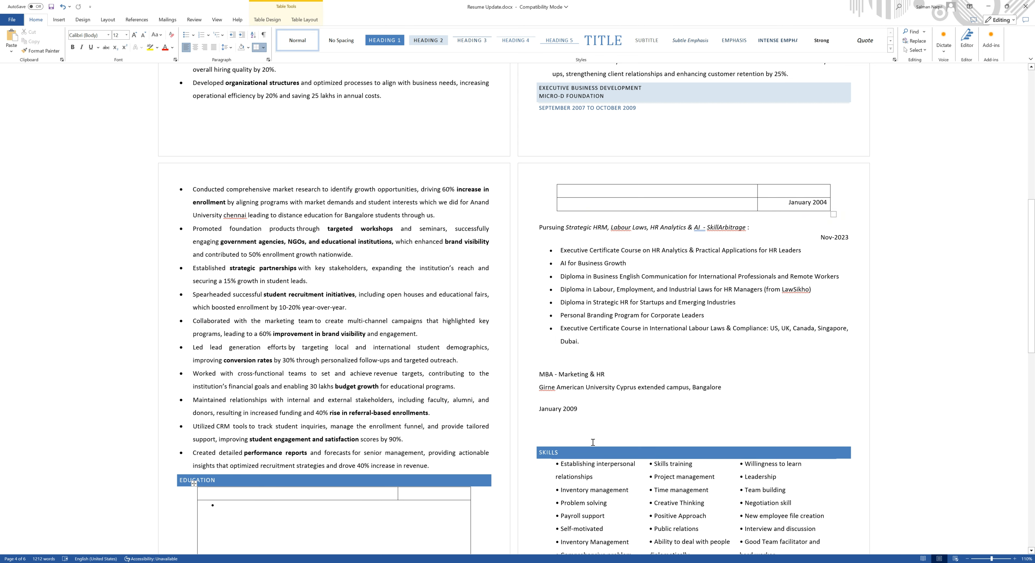
- Move the Kashmir University B.Sc. entry and its January 2004 date out of the table to below the MBA entry
{"action": "left_click", "coordinate": [583, 434]}
{"action": "key", "text": "ctrl+v"}
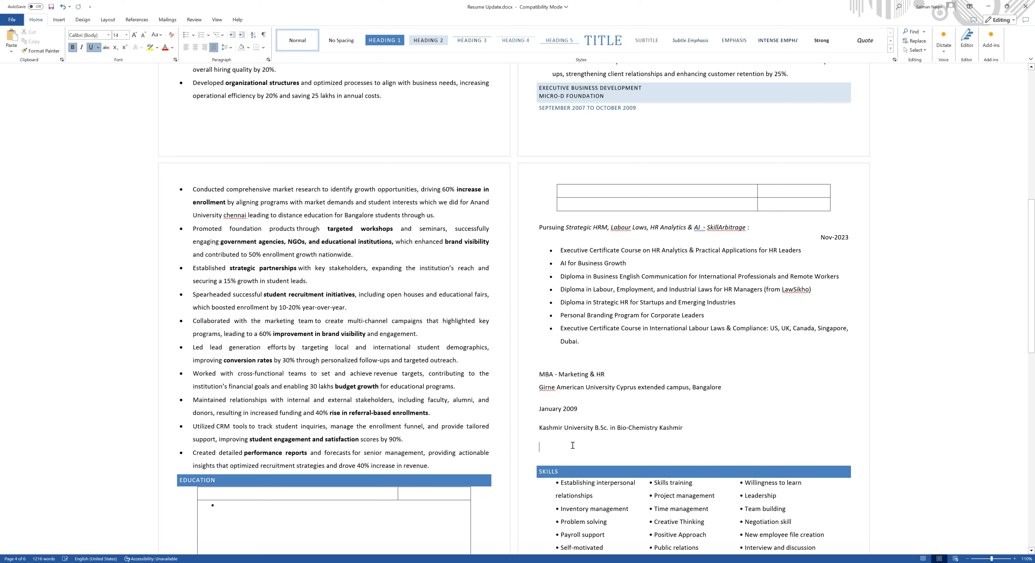
{"action": "left_click", "coordinate": [571, 443]}
{"action": "key", "text": "ctrl+v"}
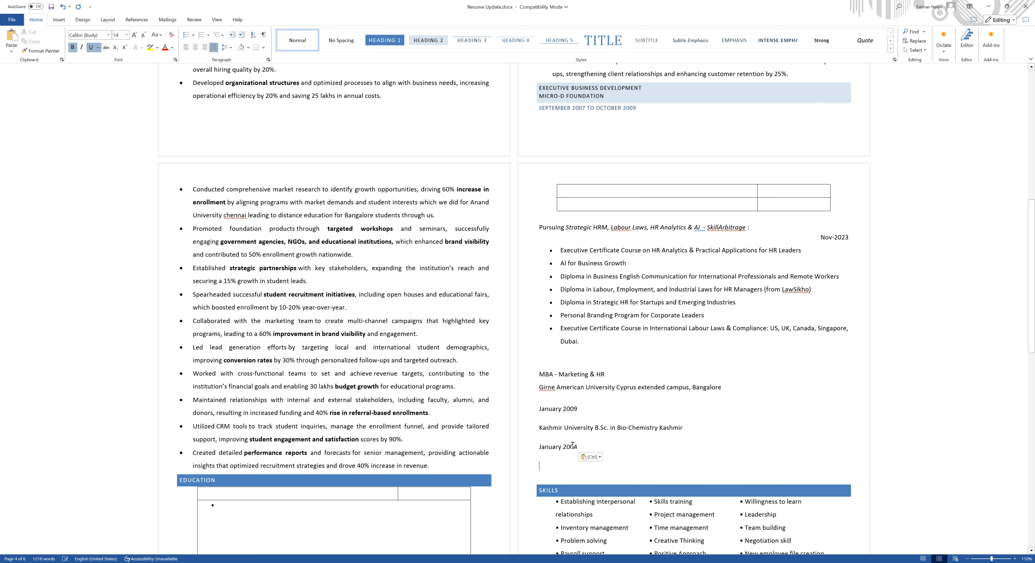
- Delete the emptied table under the Education heading
{"action": "scroll", "coordinate": [247, 501], "scroll_direction": "down", "scroll_amount": 2}
{"action": "left_click", "coordinate": [194, 420]}
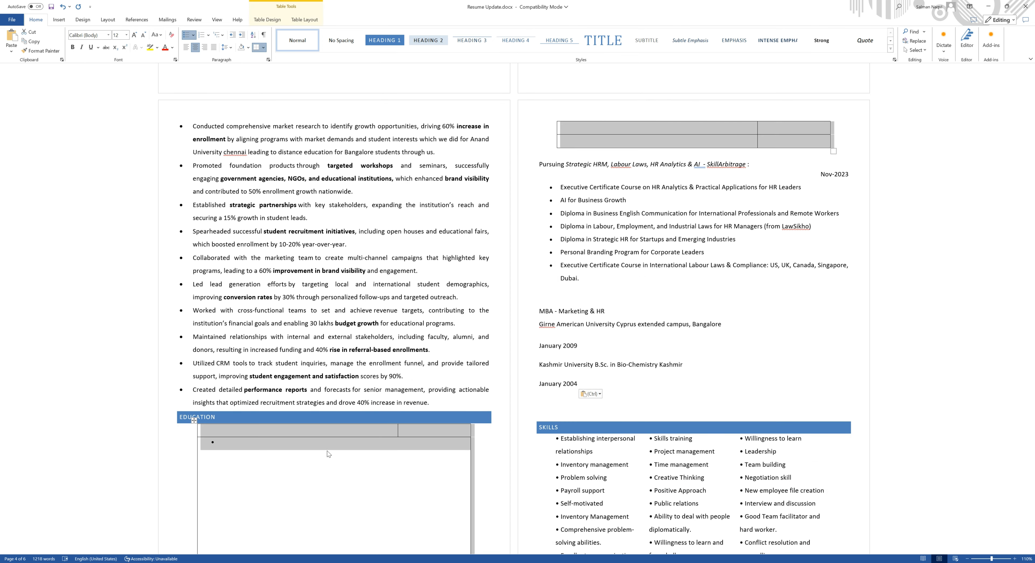
{"action": "key", "text": "BackSpace"}
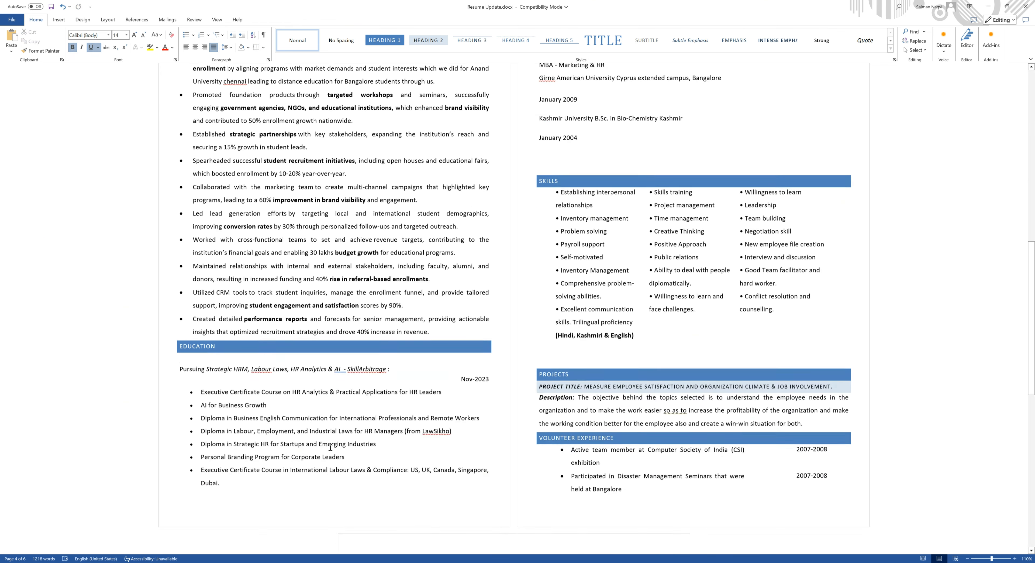
- Apply Heading 2 to the SkillArbitrage entry and Heading 3 to its Nov-2023 date
{"action": "scroll", "coordinate": [322, 418], "scroll_direction": "down", "scroll_amount": 3}
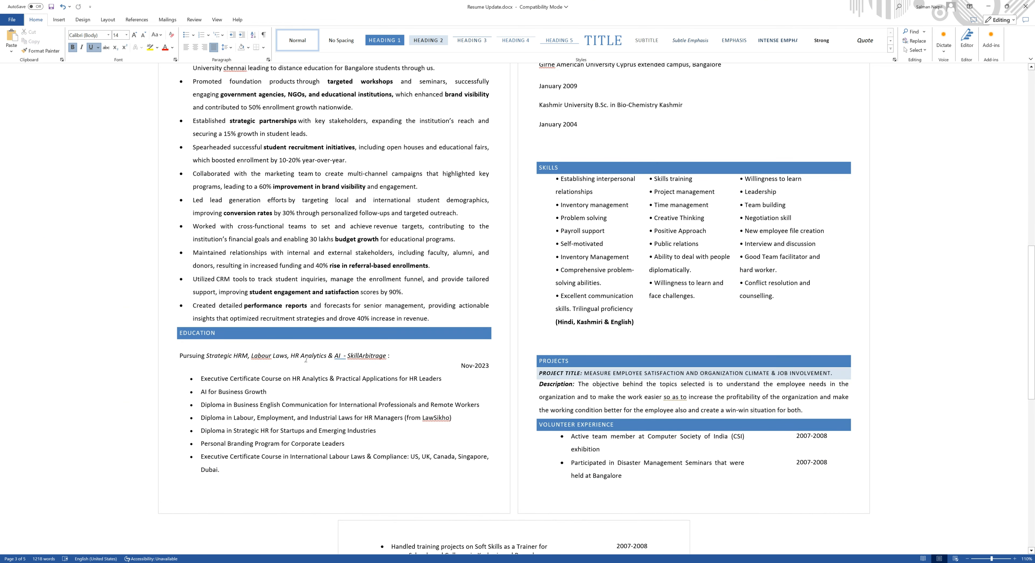
{"action": "triple_click", "coordinate": [307, 355]}
{"action": "left_click", "coordinate": [417, 39]}
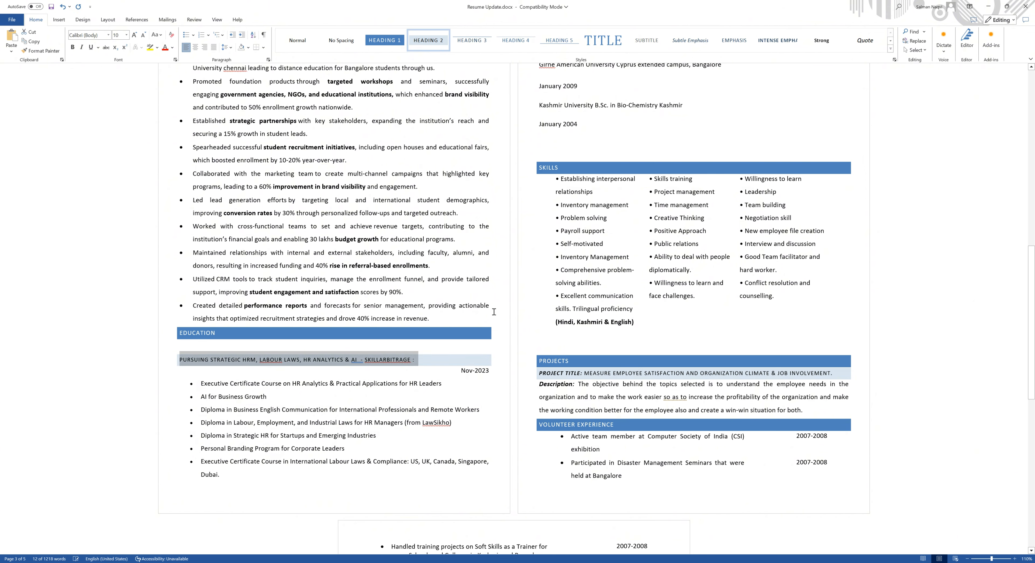
{"action": "triple_click", "coordinate": [476, 370]}
{"action": "left_click", "coordinate": [470, 45]}
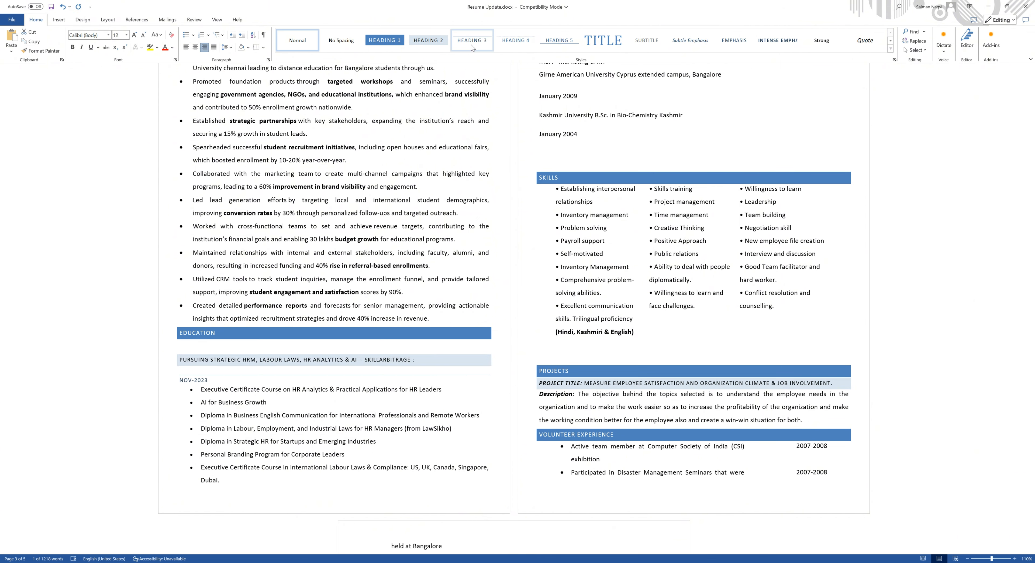
- Apply Heading 2 to the MBA - Marketing & HR line and Heading 3 to its January 2009 date
{"action": "scroll", "coordinate": [563, 144], "scroll_direction": "up", "scroll_amount": 2}
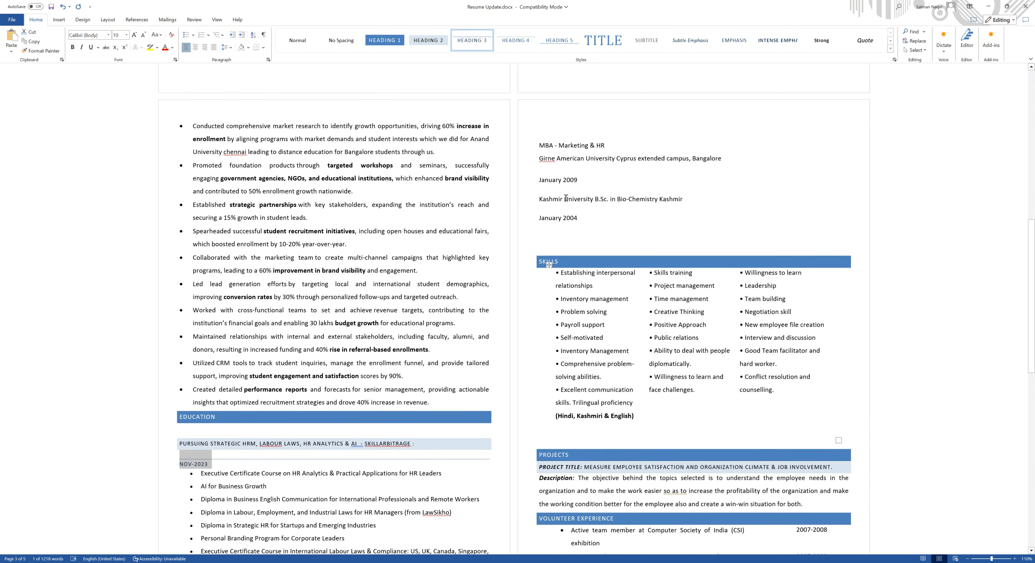
{"action": "triple_click", "coordinate": [582, 147]}
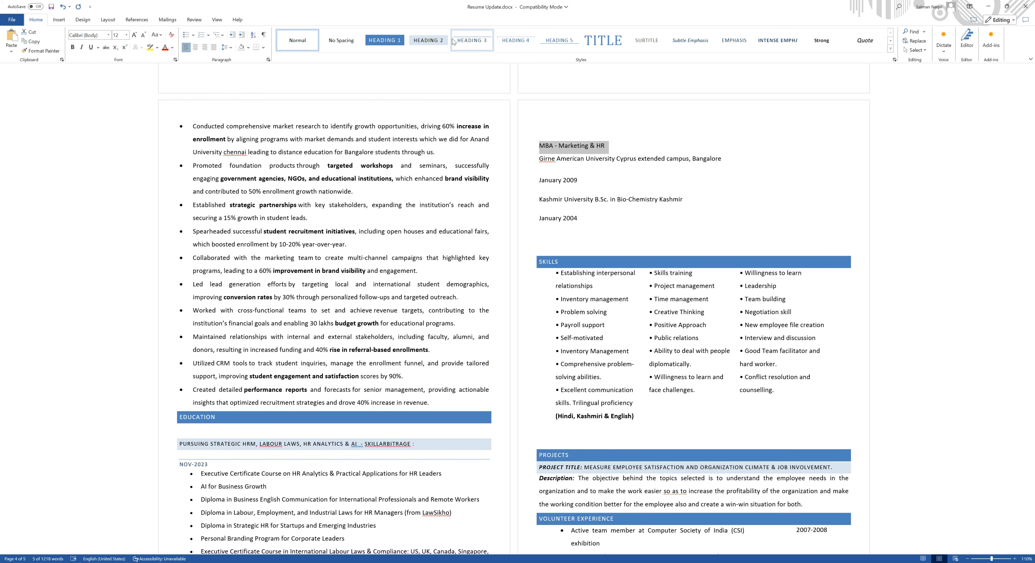
{"action": "key", "text": "ctrl+alt+2"}
{"action": "triple_click", "coordinate": [570, 178]}
{"action": "left_click", "coordinate": [473, 40]}
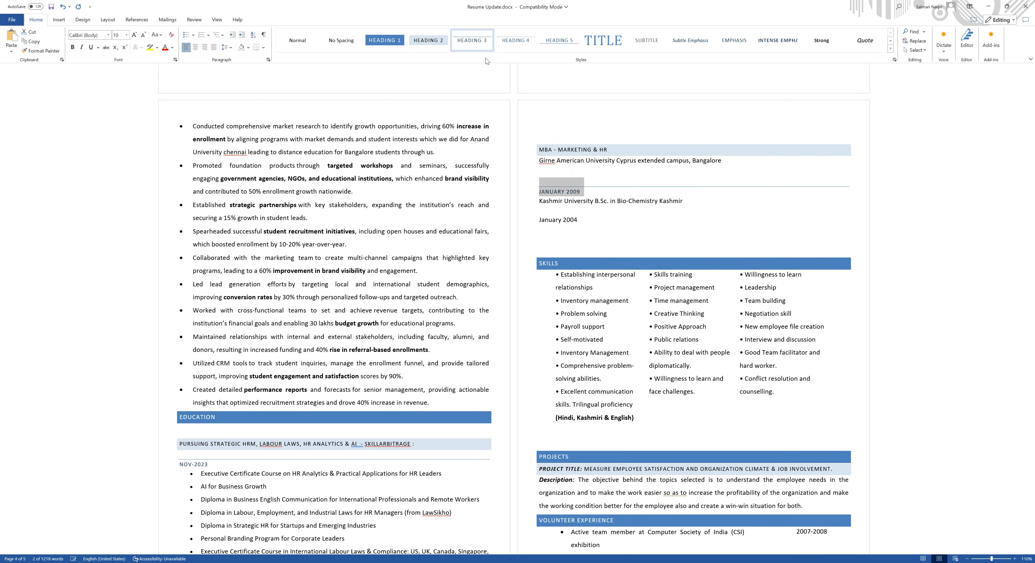
- Join the Girne American University line to the MBA heading after a comma and keep the combined line in Heading 2
{"action": "left_click", "coordinate": [611, 149]}
{"action": "type", "text": ","}
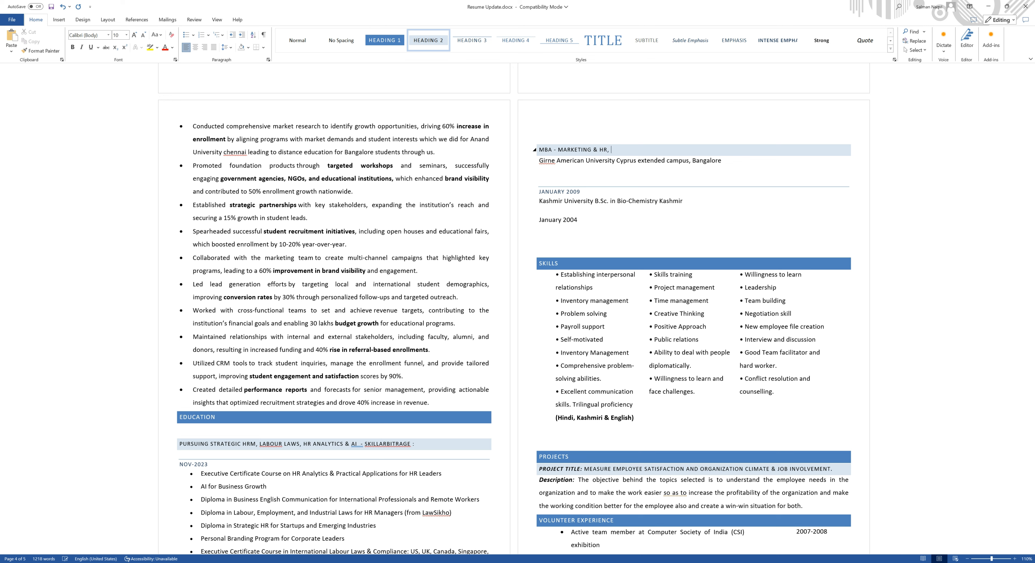
{"action": "key", "text": "Delete"}
{"action": "triple_click", "coordinate": [611, 150]}
{"action": "left_click", "coordinate": [416, 41]}
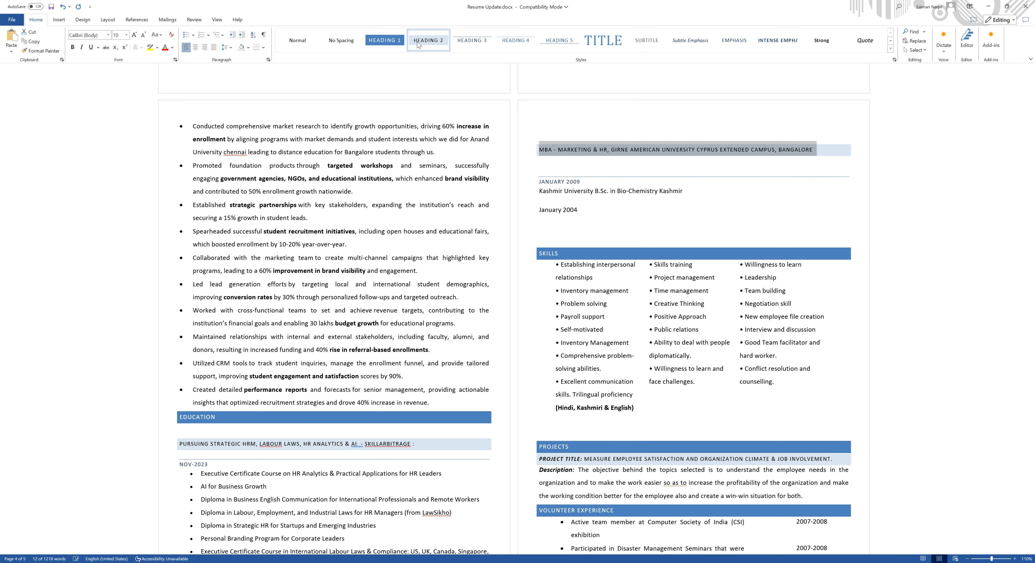
- Add a blank line after the January 2009 date and remove the empty line above it
{"action": "left_click", "coordinate": [585, 184]}
{"action": "key", "text": "Return"}
{"action": "key", "text": "Up"}
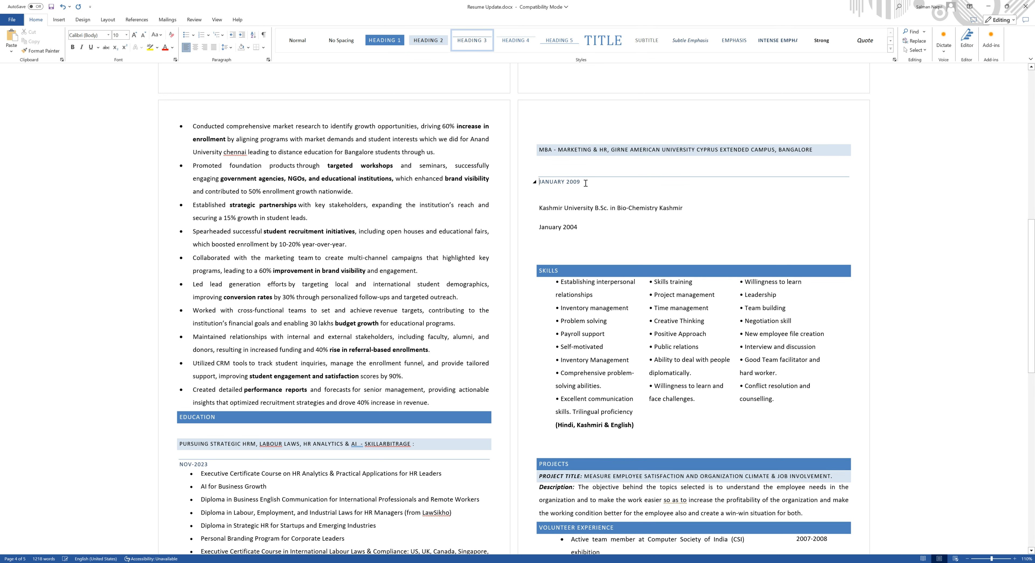
{"action": "key", "text": "BackSpace"}
- Apply Heading 2 to the Kashmir University B.Sc. line and Heading 3 to its January 2004 date
{"action": "triple_click", "coordinate": [585, 189]}
{"action": "left_click", "coordinate": [429, 40]}
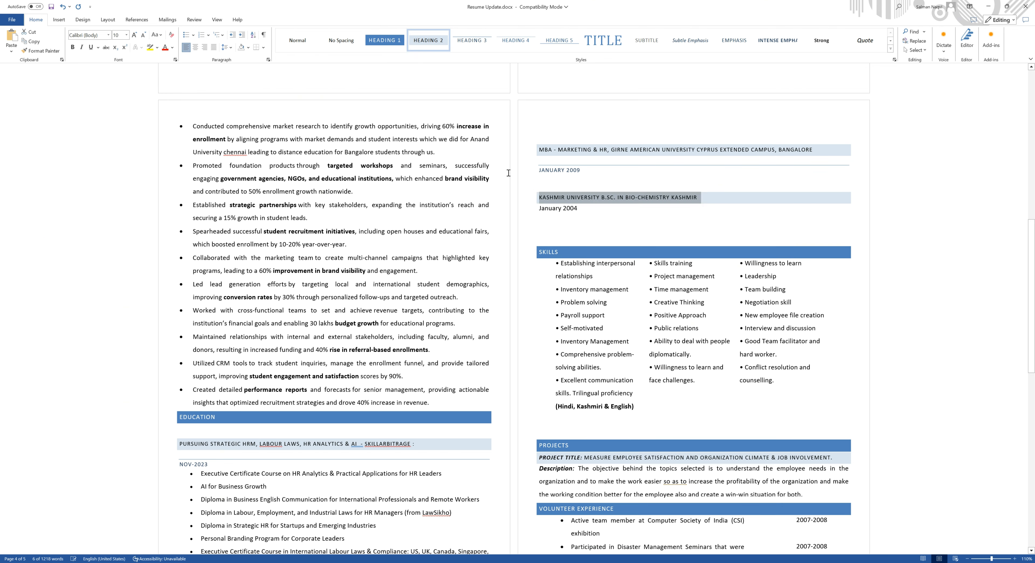
{"action": "left_click", "coordinate": [558, 208]}
{"action": "left_click", "coordinate": [472, 40]}
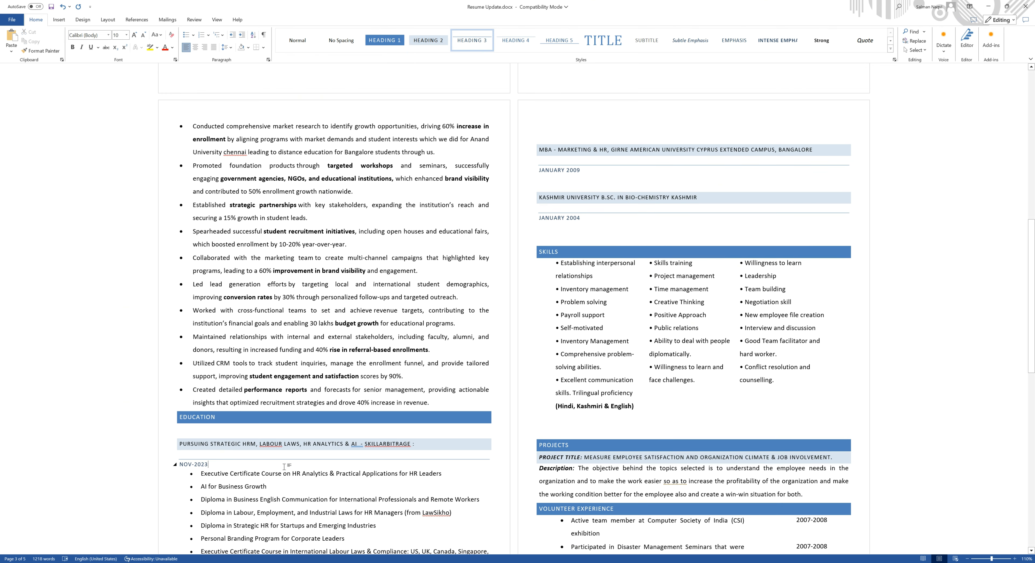
{"action": "scroll", "coordinate": [281, 467], "scroll_direction": "down", "scroll_amount": 3}
{"action": "scroll", "coordinate": [281, 466], "scroll_direction": "down", "scroll_amount": 8}
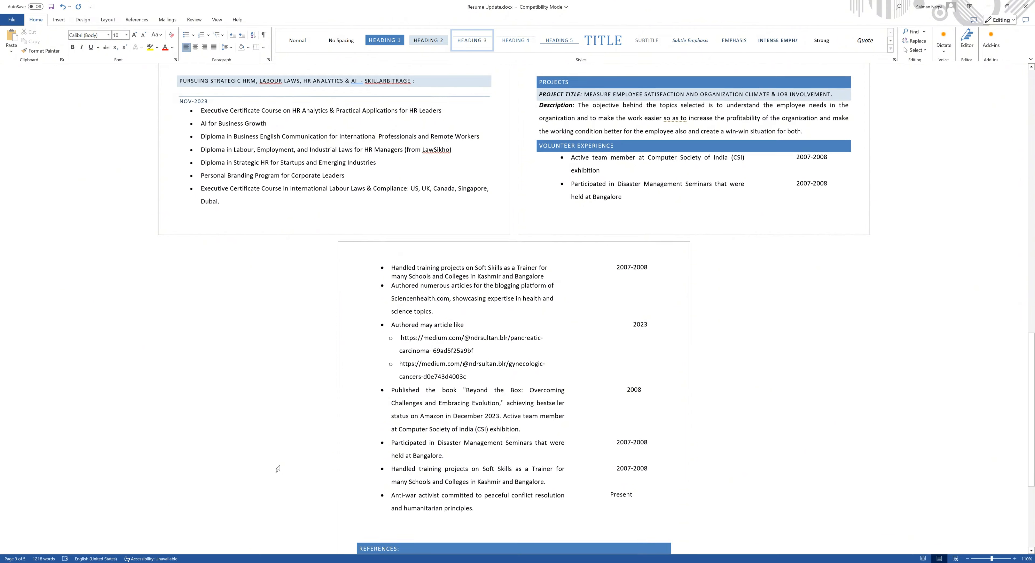
- Apply the light blue-accented grid table style to the whole Volunteer Experience table
{"action": "scroll", "coordinate": [277, 469], "scroll_direction": "up", "scroll_amount": 2}
{"action": "left_click", "coordinate": [556, 269]}
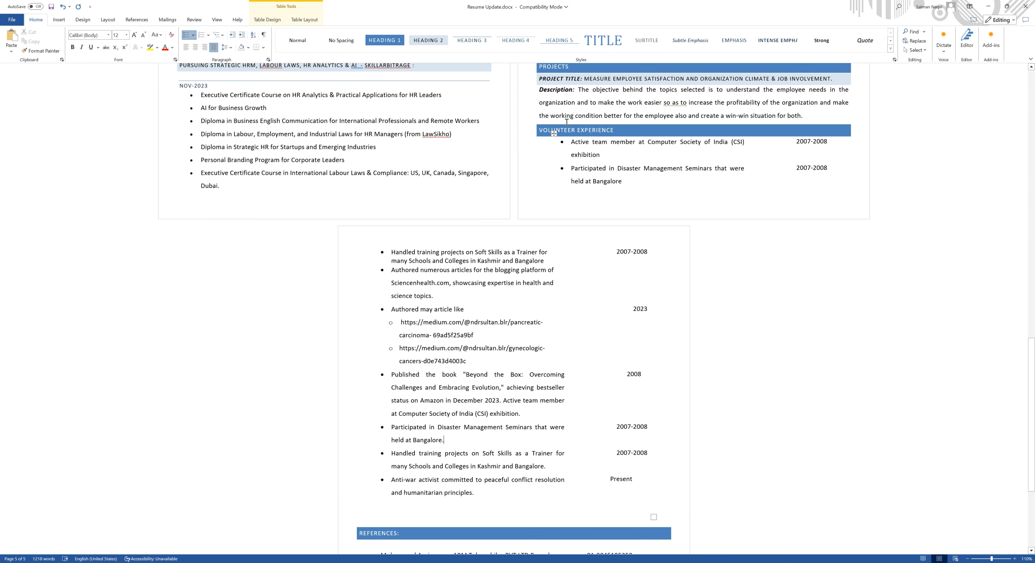
{"action": "left_click", "coordinate": [553, 134]}
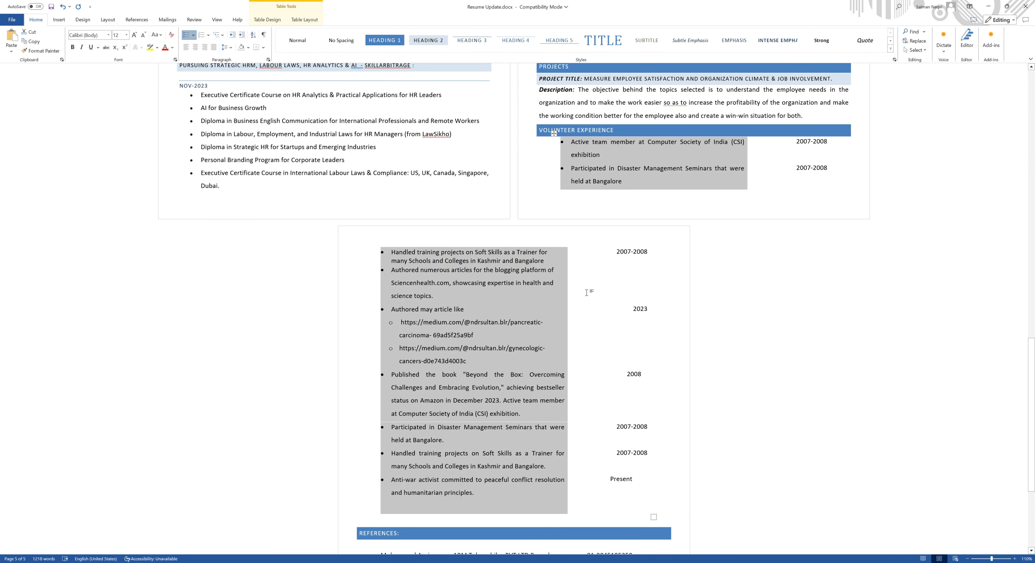
{"action": "scroll", "coordinate": [589, 296], "scroll_direction": "up", "scroll_amount": 1}
{"action": "left_click", "coordinate": [554, 145]}
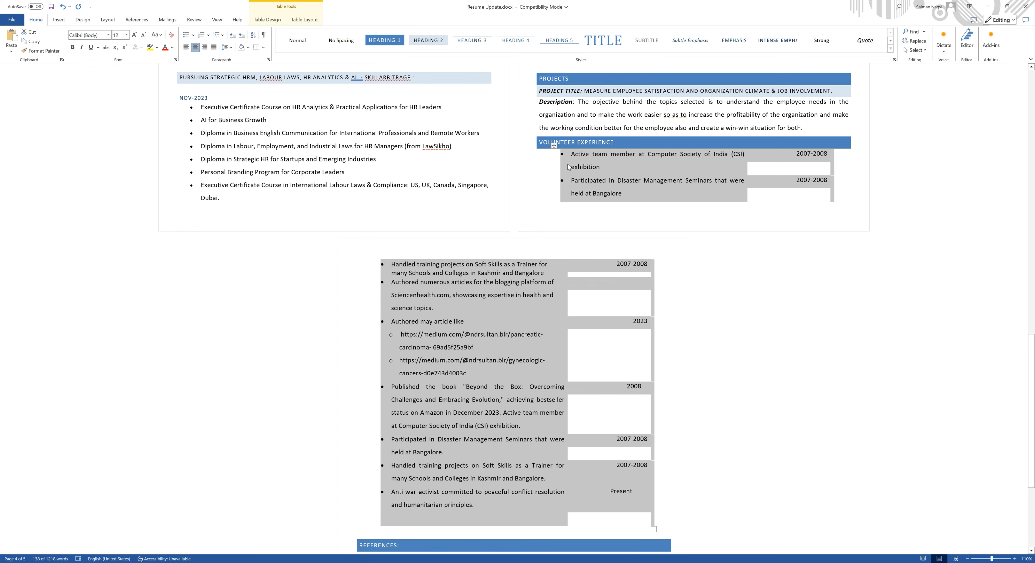
{"action": "left_click", "coordinate": [284, 21]}
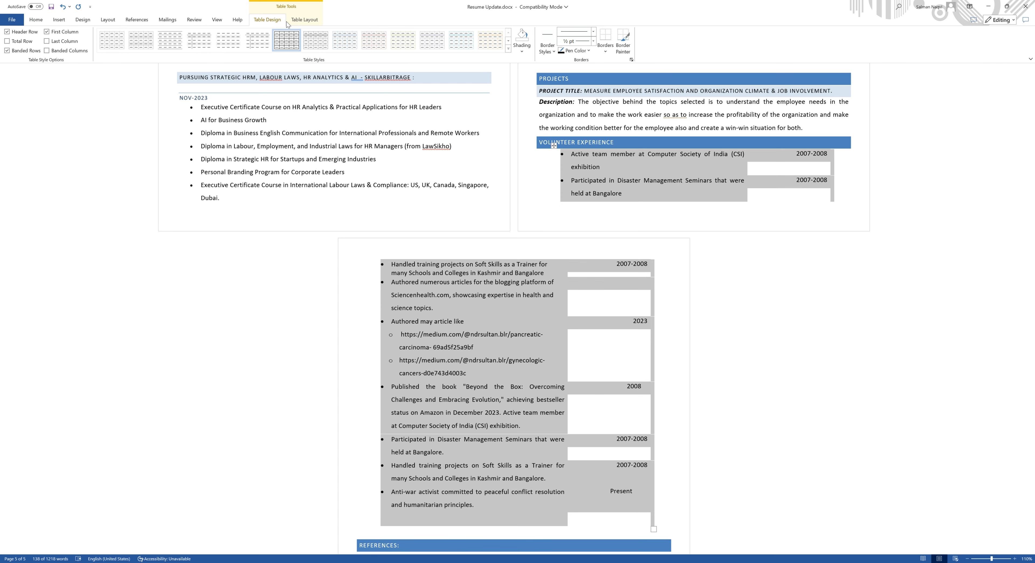
{"action": "left_click", "coordinate": [344, 41]}
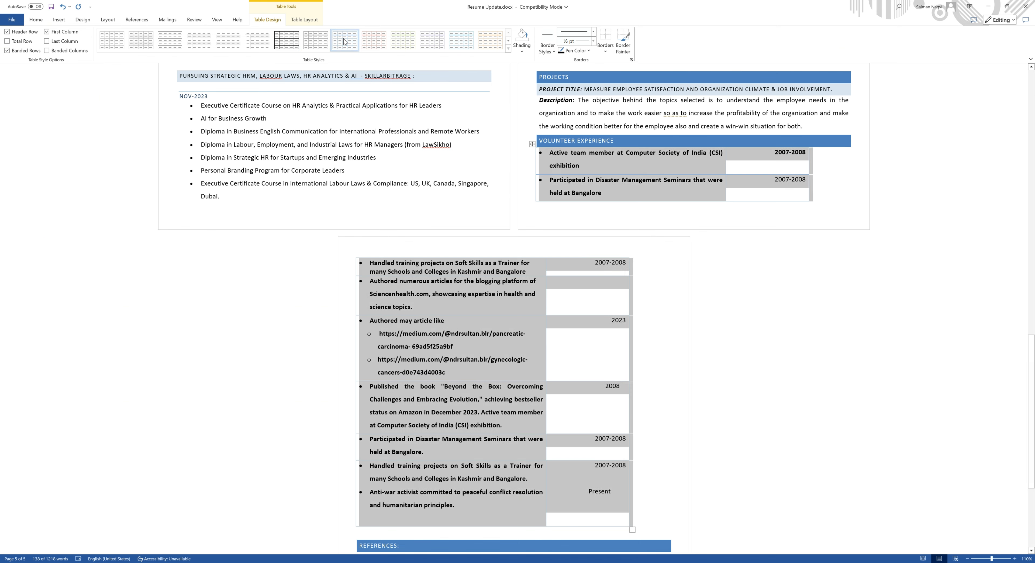
- Center the Volunteer Experience table on the page and remove the bold from its text
{"action": "left_click", "coordinate": [313, 22]}
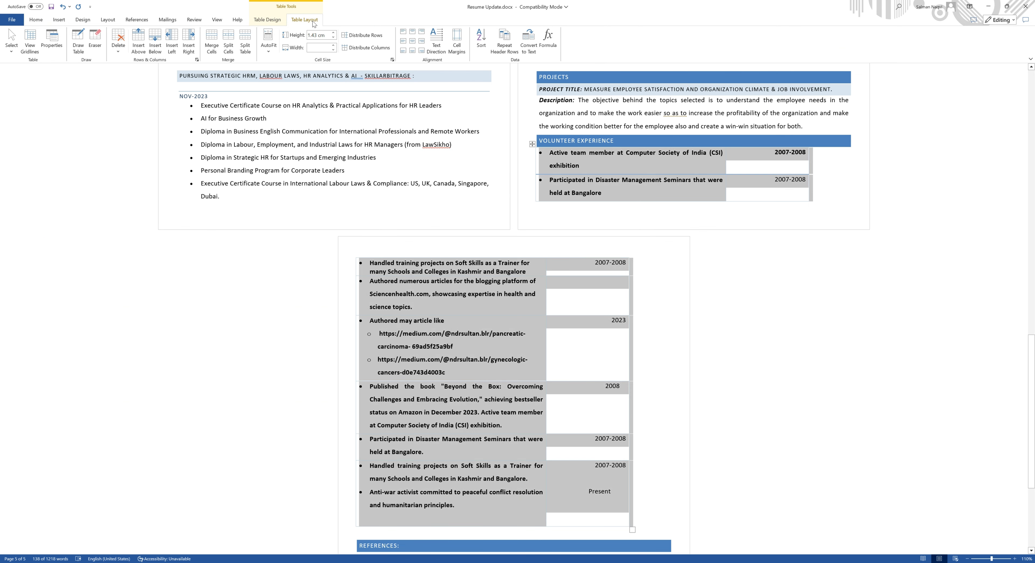
{"action": "left_click", "coordinate": [412, 33]}
{"action": "left_click", "coordinate": [403, 32]}
{"action": "left_click", "coordinate": [36, 20]}
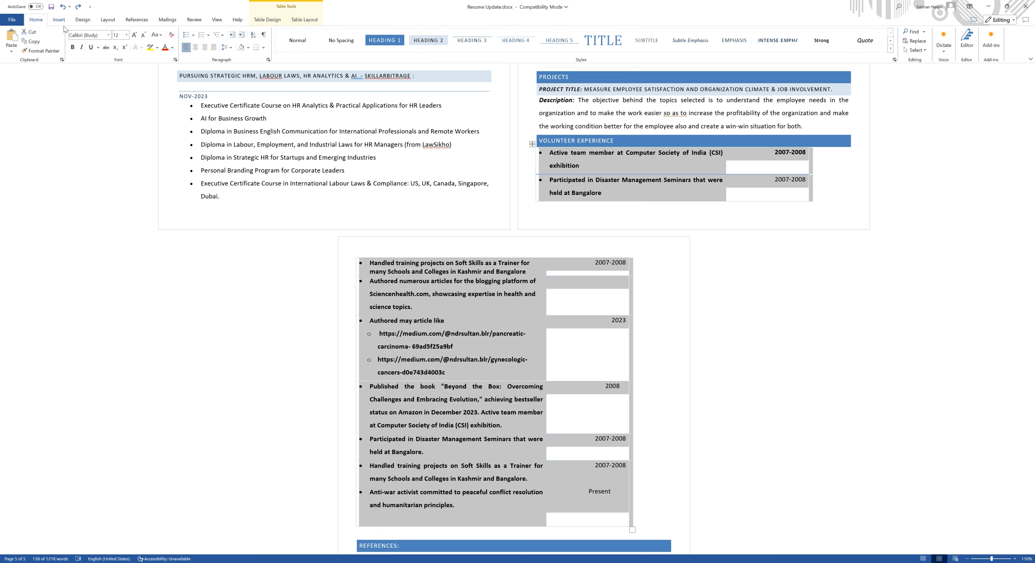
{"action": "left_click", "coordinate": [194, 47]}
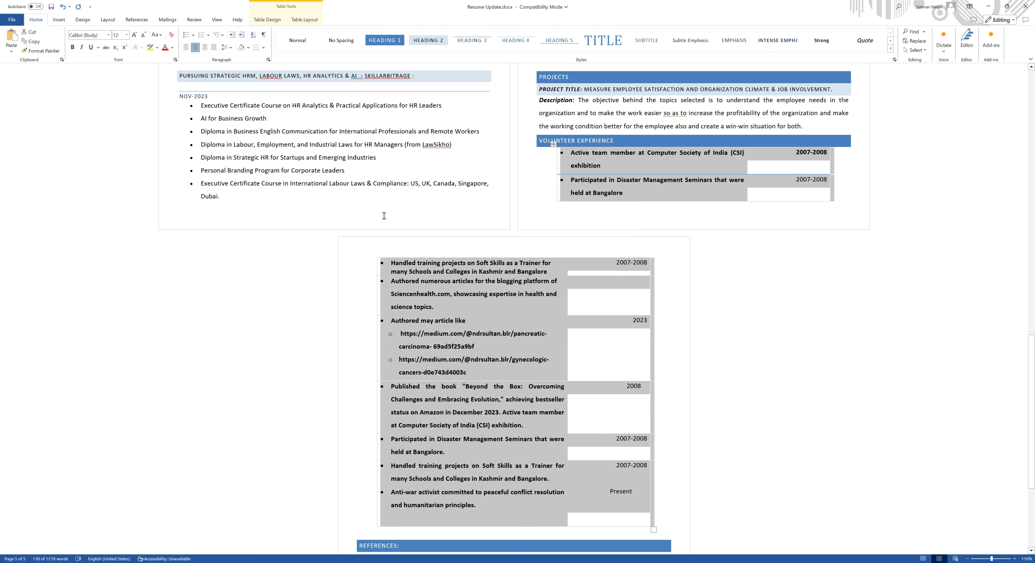
{"action": "left_click", "coordinate": [73, 47]}
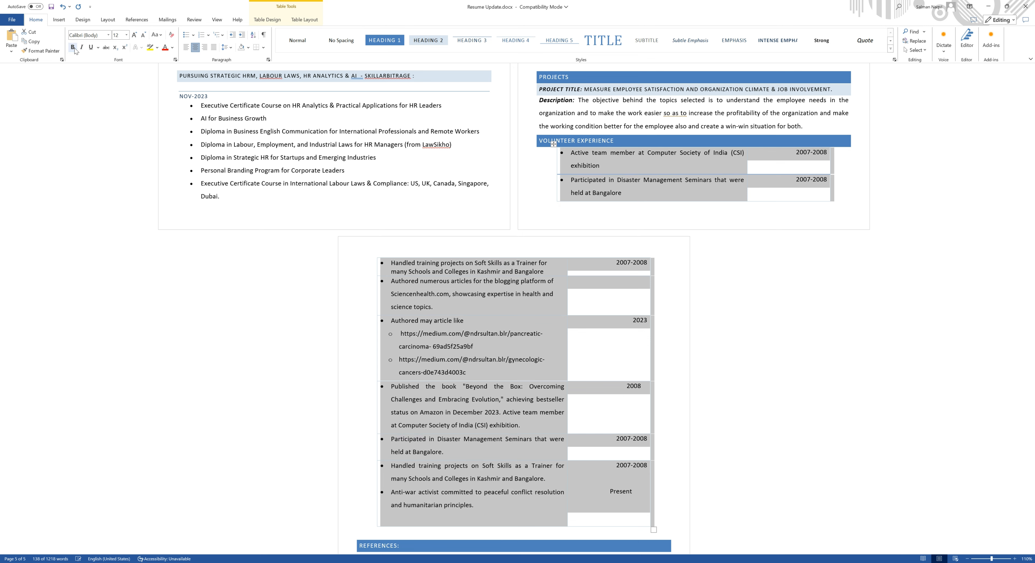
- Apply the same light blue-accented grid table style to the whole References table
{"action": "scroll", "coordinate": [424, 203], "scroll_direction": "down", "scroll_amount": 3}
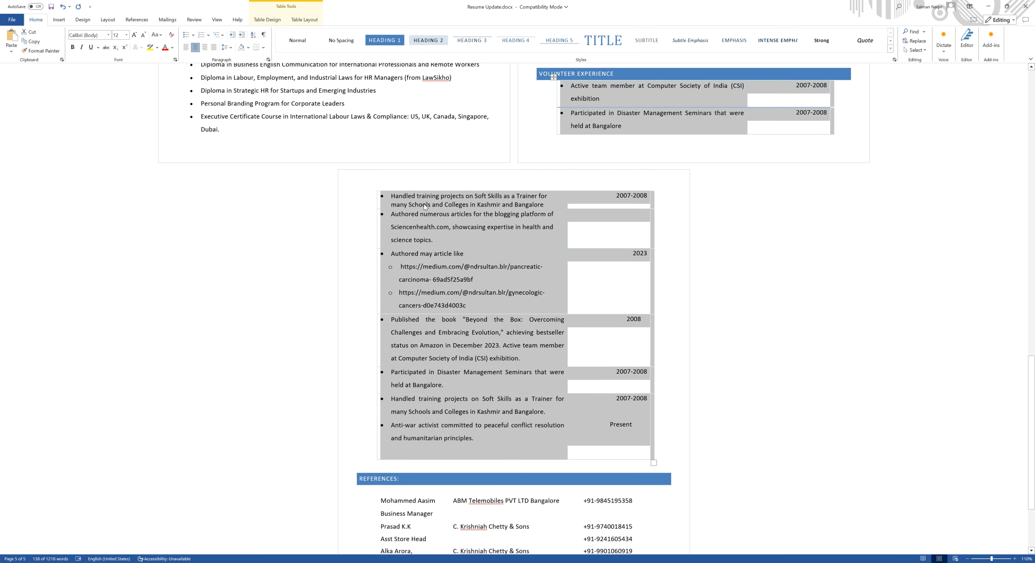
{"action": "scroll", "coordinate": [424, 203], "scroll_direction": "down", "scroll_amount": 2}
{"action": "left_click", "coordinate": [374, 372]}
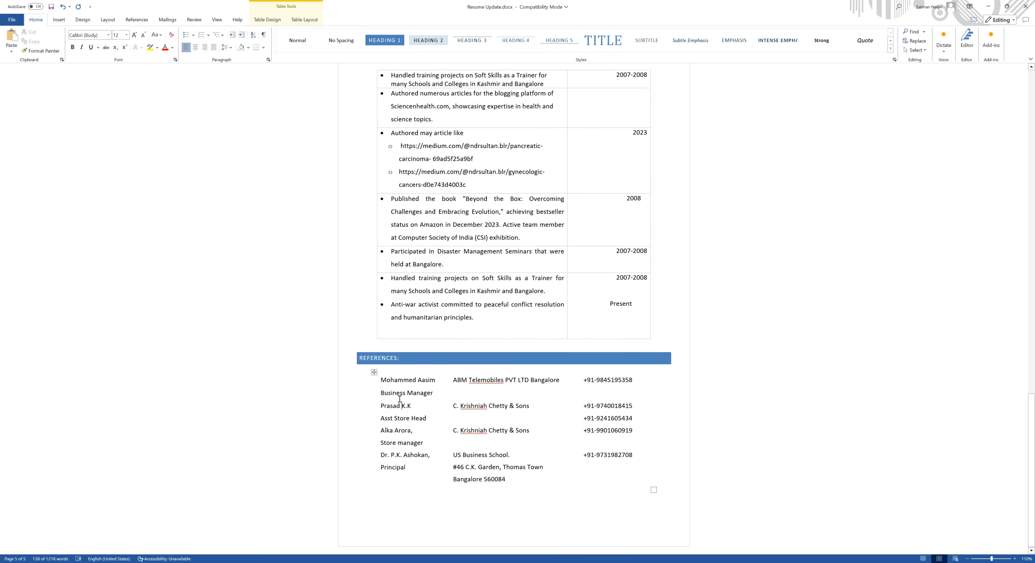
{"action": "left_click", "coordinate": [374, 373]}
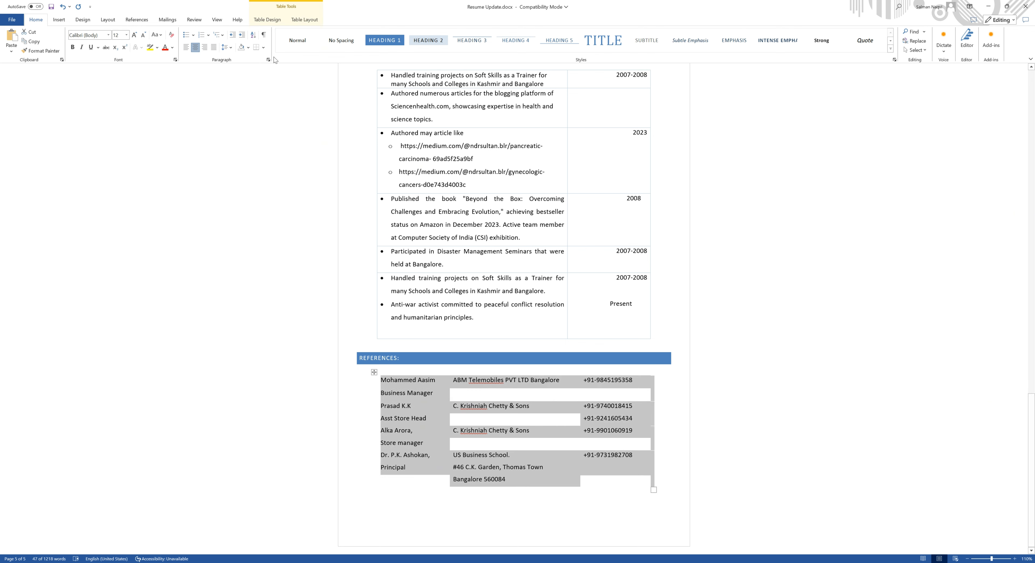
{"action": "left_click", "coordinate": [313, 21]}
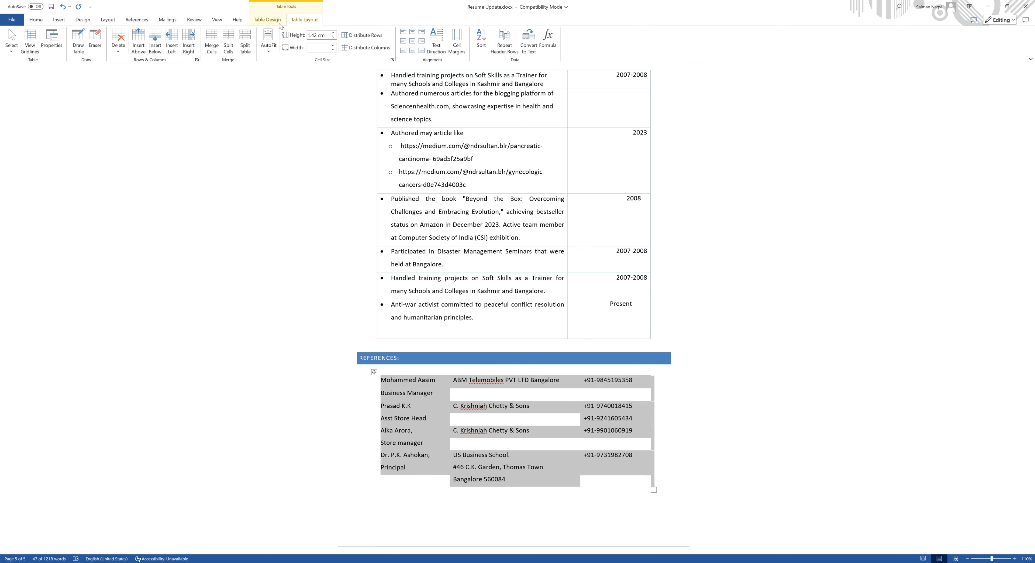
{"action": "left_click", "coordinate": [267, 20]}
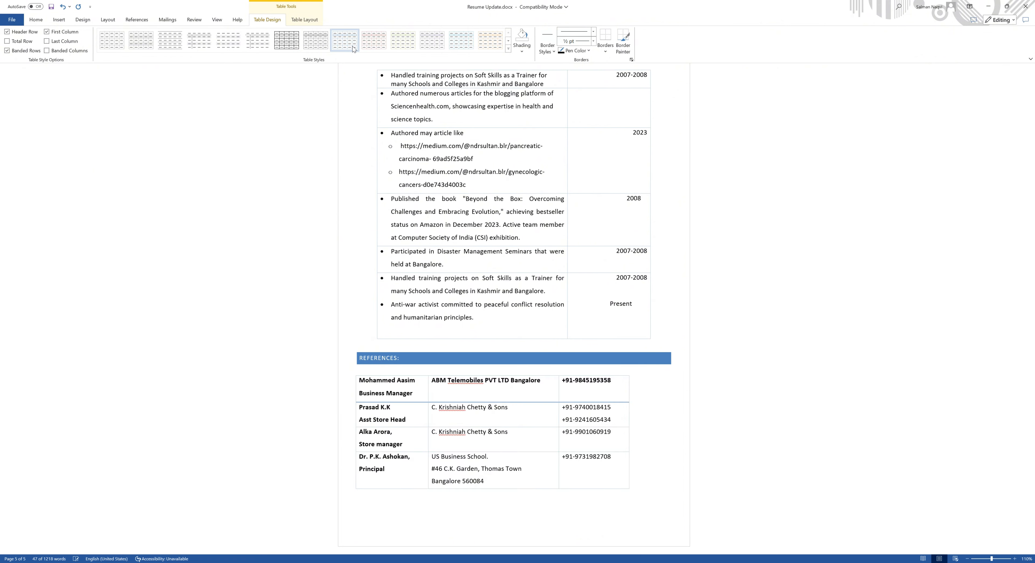
{"action": "left_click", "coordinate": [345, 41]}
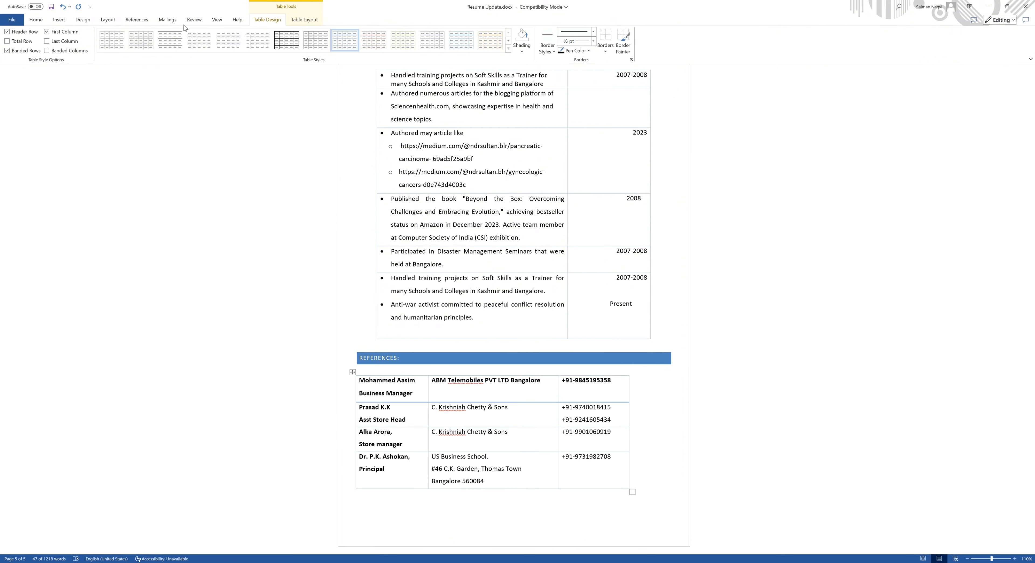
- Remove the bold from the References table text and center the table on the page
{"action": "left_click", "coordinate": [35, 20]}
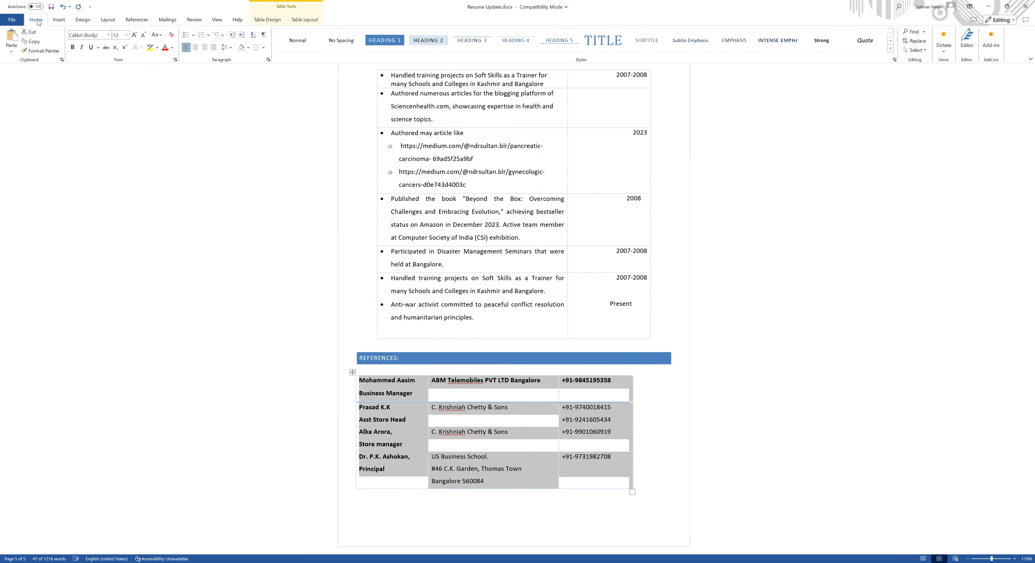
{"action": "left_click", "coordinate": [72, 47]}
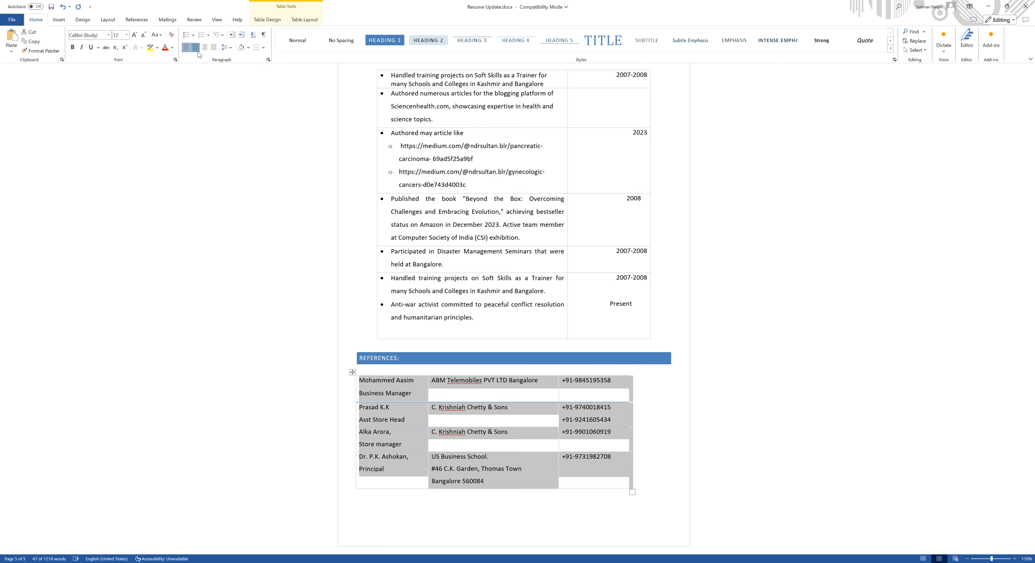
{"action": "left_click", "coordinate": [491, 251]}
- Return to the beginning of the resume and save a copy as Resume Update - NEW in Downloads
{"action": "scroll", "coordinate": [490, 250], "scroll_direction": "up", "scroll_amount": 5}
{"action": "scroll", "coordinate": [490, 250], "scroll_direction": "up", "scroll_amount": 3}
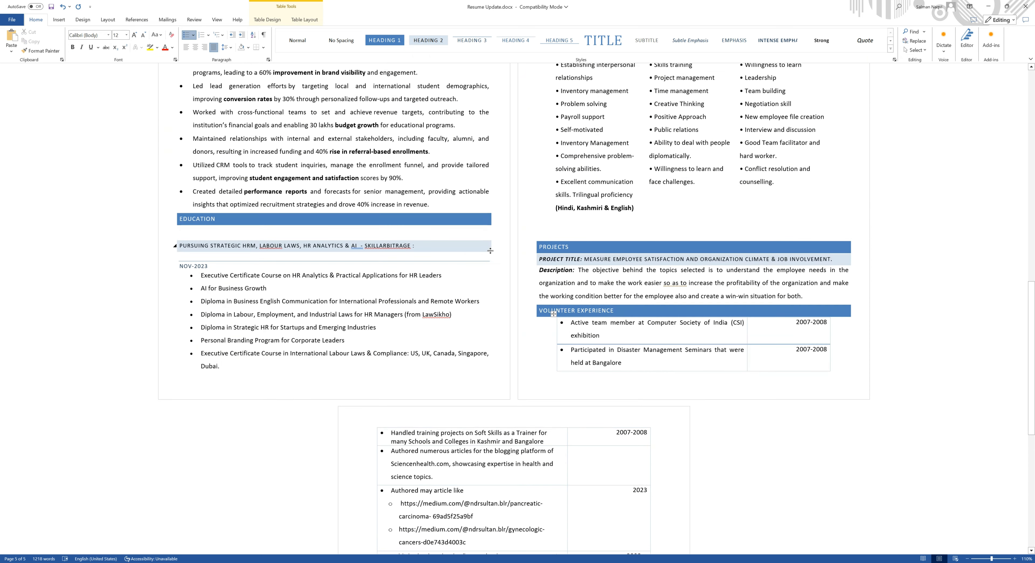
{"action": "key", "text": "ctrl+Home"}
{"action": "left_click", "coordinate": [12, 21]}
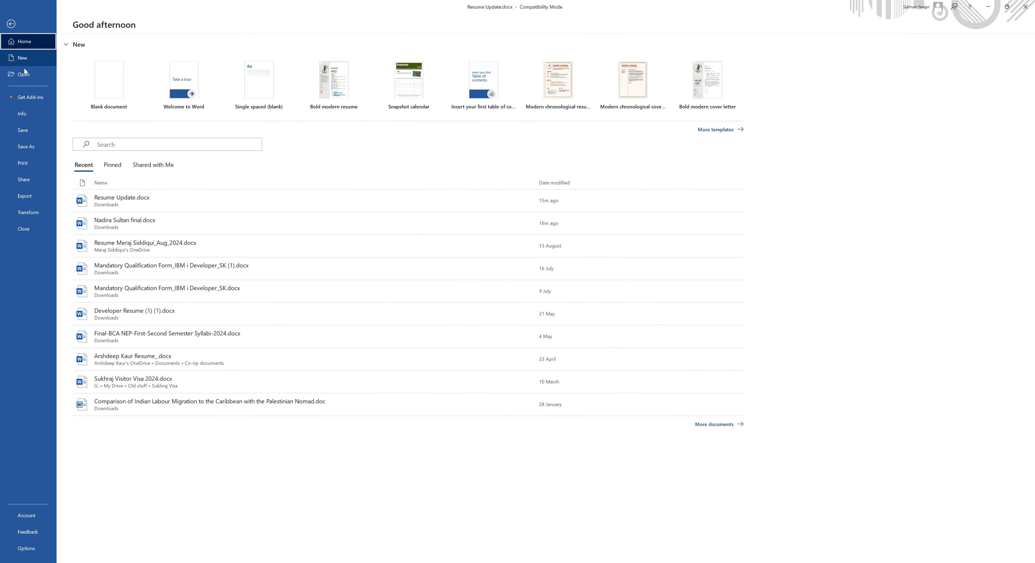
{"action": "left_click", "coordinate": [22, 146]}
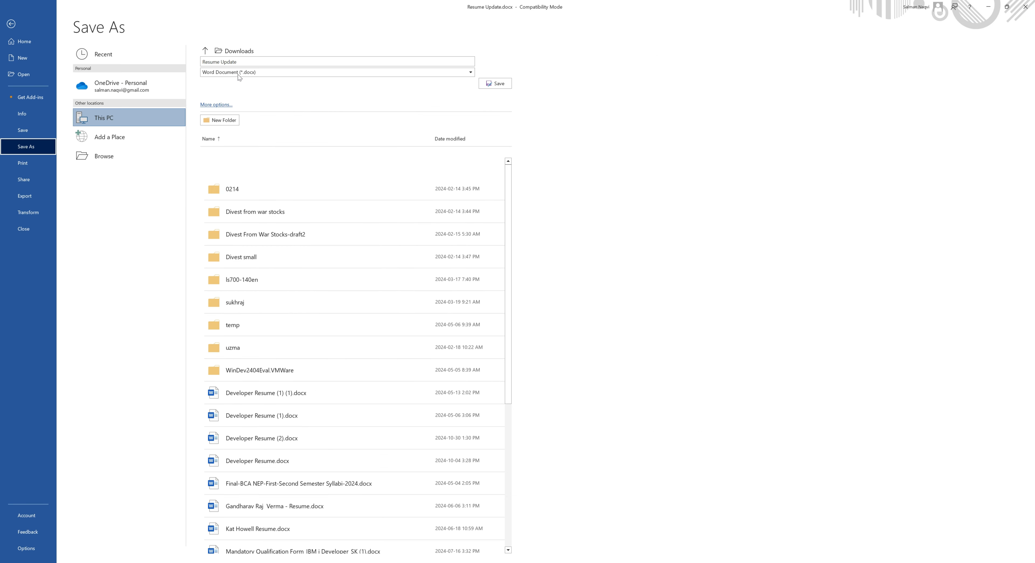
{"action": "left_click", "coordinate": [248, 61]}
{"action": "left_click", "coordinate": [248, 61]}
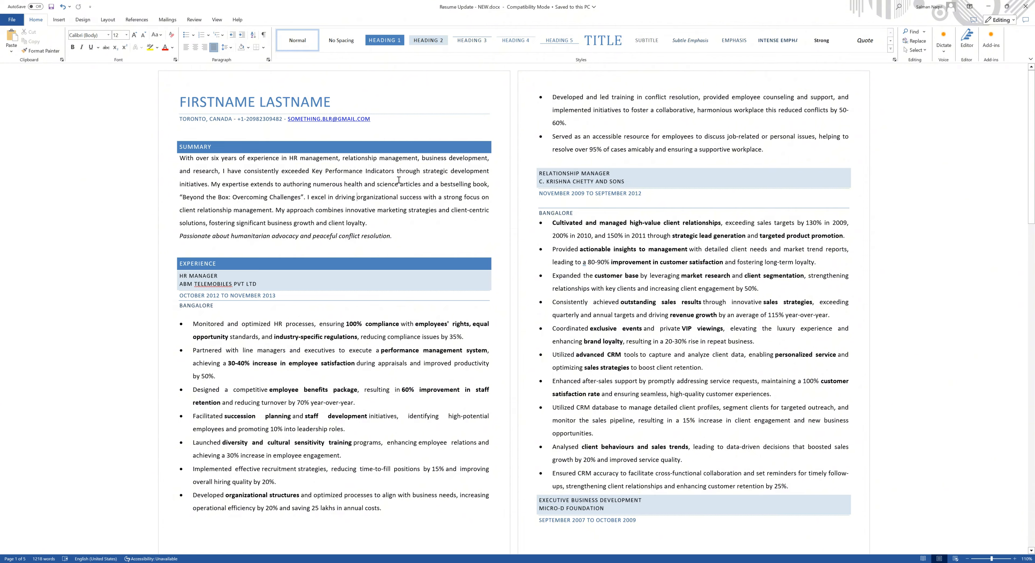
- Change the resume's theme colors to a softer, muted blue color set
{"action": "scroll", "coordinate": [357, 200], "scroll_direction": "down", "scroll_amount": 5}
{"action": "scroll", "coordinate": [418, 181], "scroll_direction": "down", "scroll_amount": 4, "text": "ctrl"}
{"action": "scroll", "coordinate": [422, 190], "scroll_direction": "up", "scroll_amount": 2}
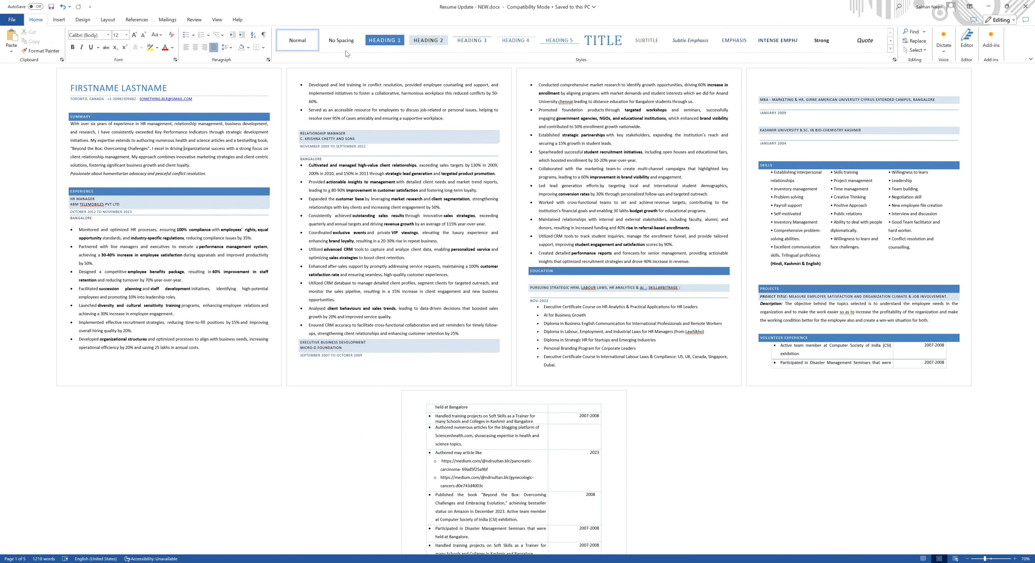
{"action": "left_click", "coordinate": [82, 20]}
{"action": "left_click", "coordinate": [591, 40]}
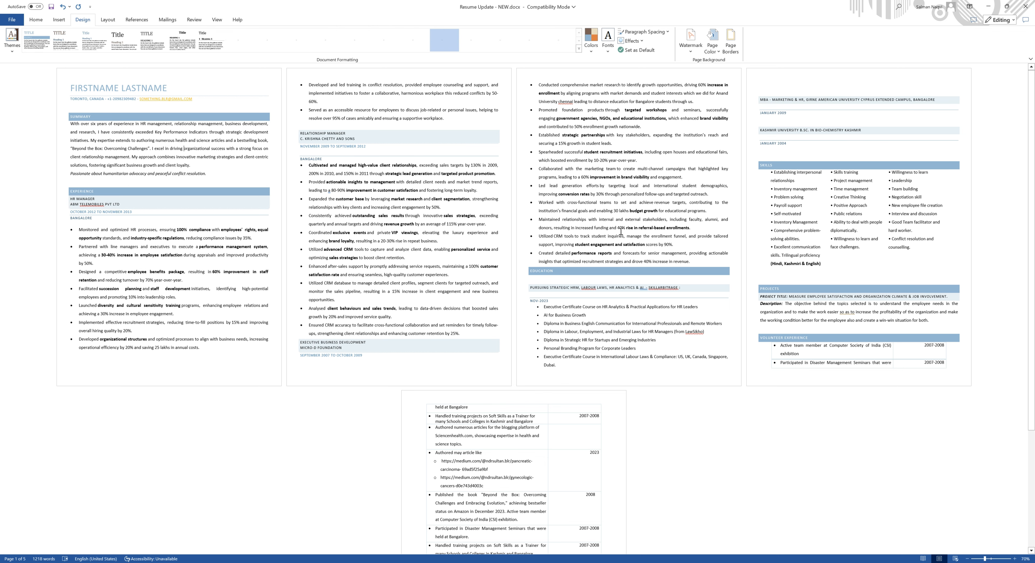
{"action": "left_click", "coordinate": [621, 233]}
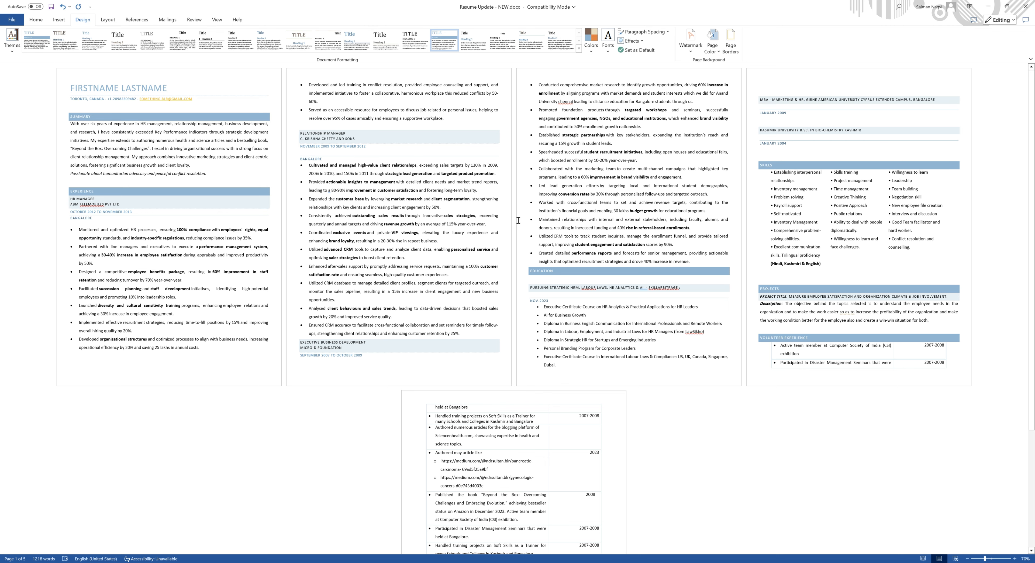
- Look through the recolored pages and remove all bold from the Relationship Manager job's bullet points
{"action": "scroll", "coordinate": [416, 184], "scroll_direction": "up", "scroll_amount": 5}
{"action": "scroll", "coordinate": [418, 189], "scroll_direction": "down", "scroll_amount": 8}
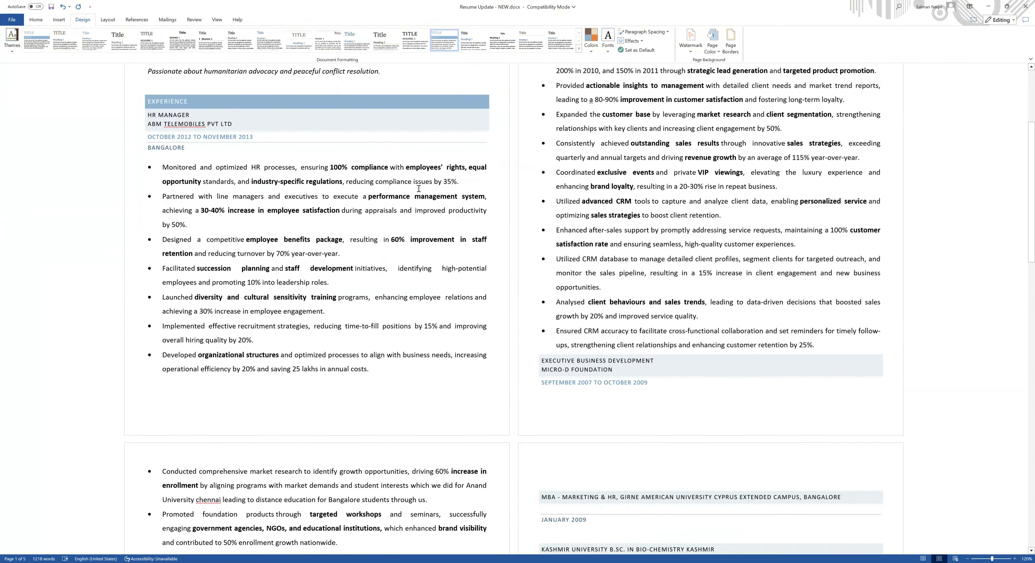
{"action": "scroll", "coordinate": [418, 192], "scroll_direction": "down", "scroll_amount": 15}
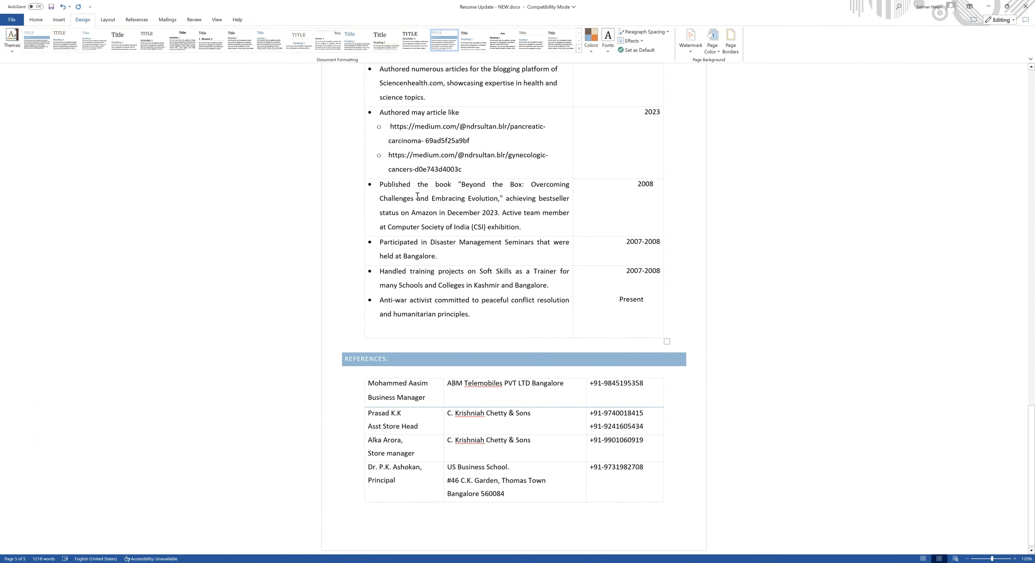
{"action": "scroll", "coordinate": [418, 195], "scroll_direction": "down", "scroll_amount": 4}
{"action": "scroll", "coordinate": [419, 192], "scroll_direction": "up", "scroll_amount": 5}
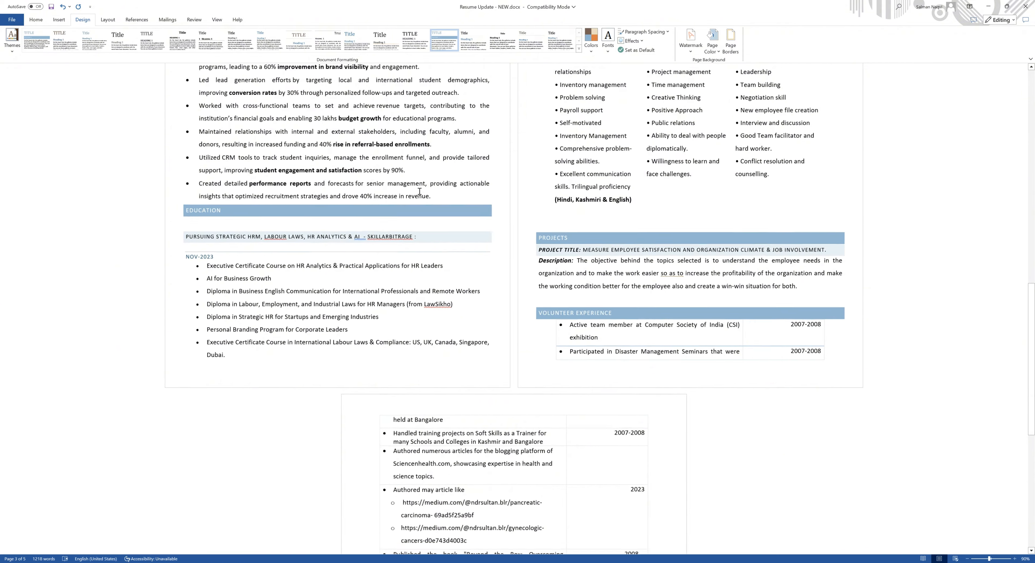
{"action": "scroll", "coordinate": [419, 191], "scroll_direction": "up", "scroll_amount": 3}
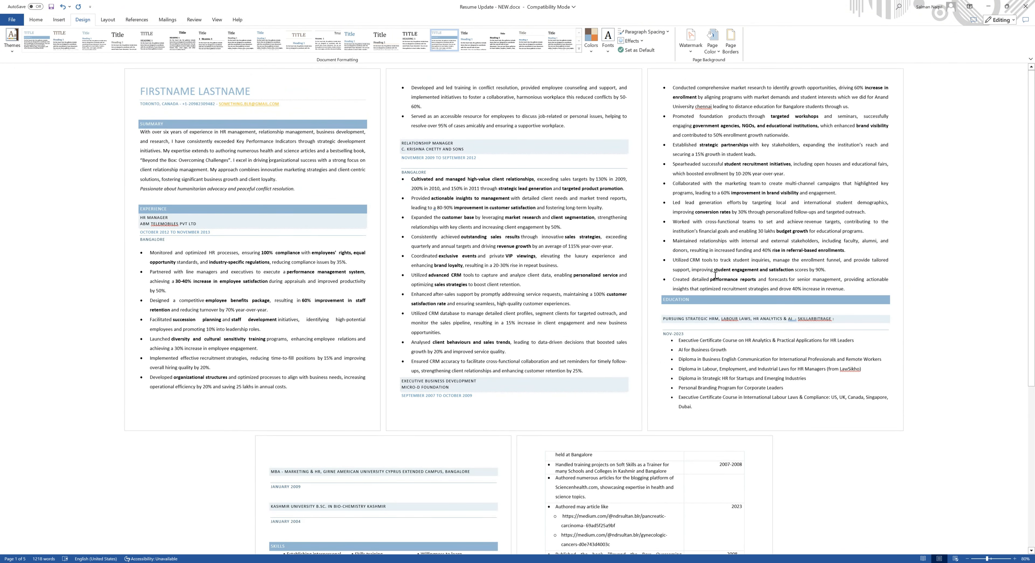
{"action": "left_click_drag", "start_coordinate": [609, 363], "coordinate": [411, 179]}
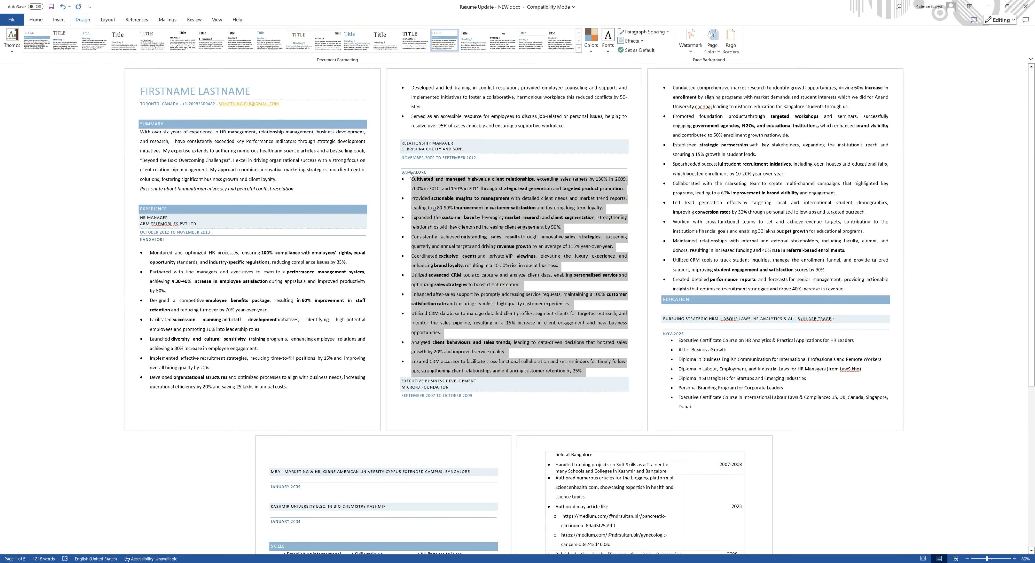
{"action": "left_click", "coordinate": [36, 19]}
{"action": "left_click", "coordinate": [73, 47]}
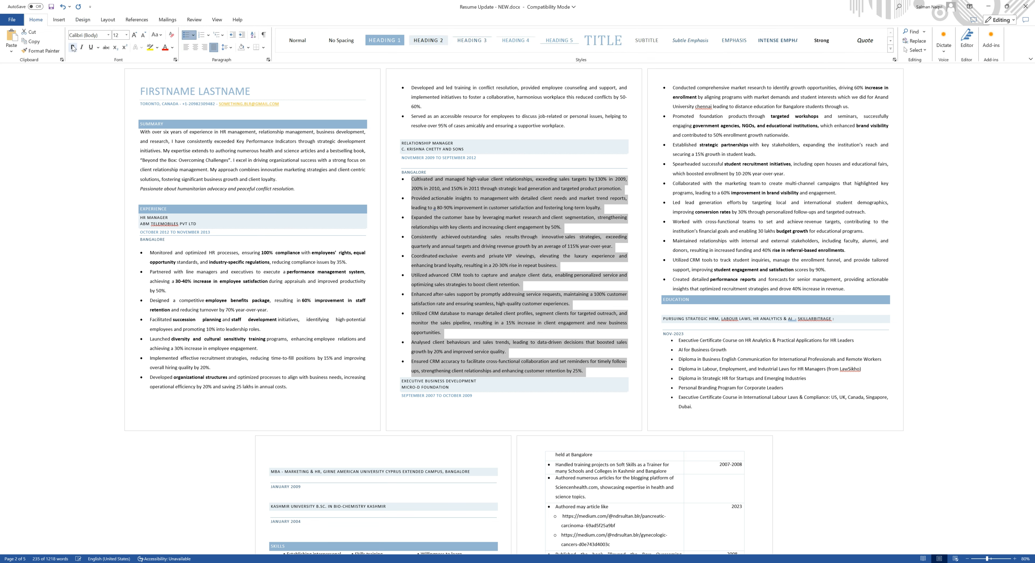
- Remove all bold from the first-page HR Manager bullets and the Executive Business Development bullets
{"action": "left_click_drag", "start_coordinate": [308, 391], "coordinate": [140, 253]}
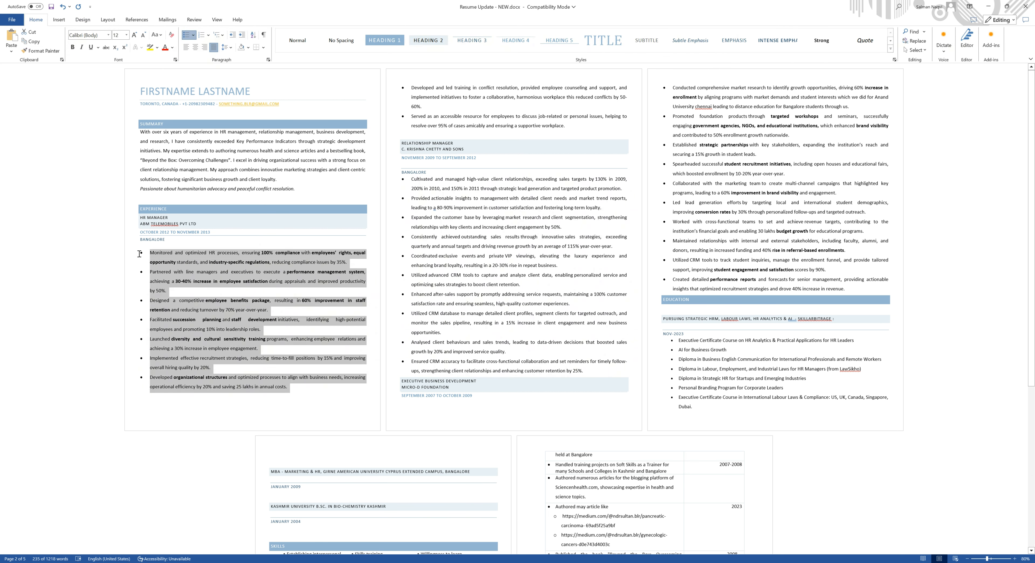
{"action": "left_click", "coordinate": [72, 47]}
{"action": "left_click_drag", "start_coordinate": [849, 289], "coordinate": [669, 90]}
{"action": "left_click", "coordinate": [73, 47]}
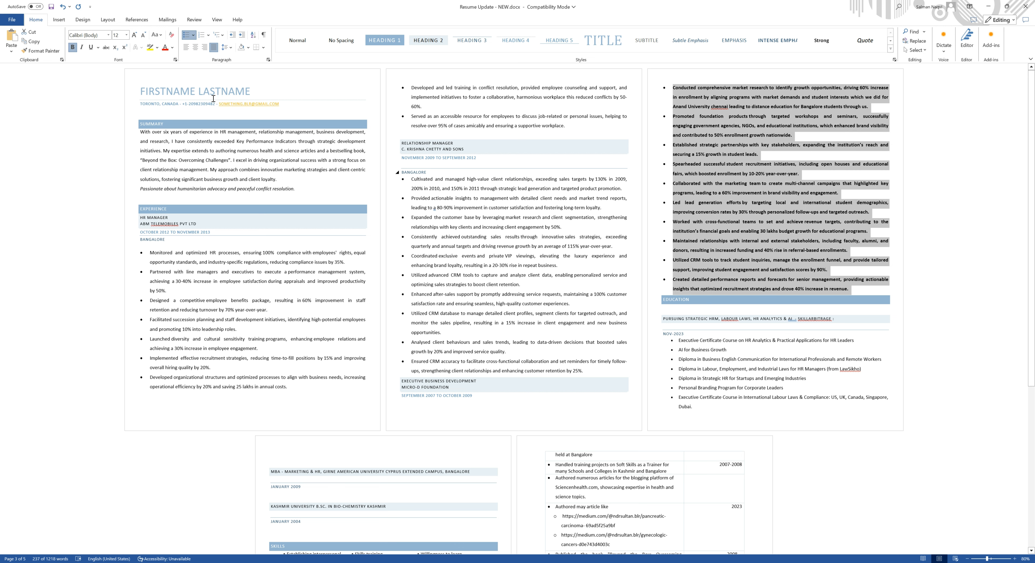
{"action": "left_click", "coordinate": [548, 266]}
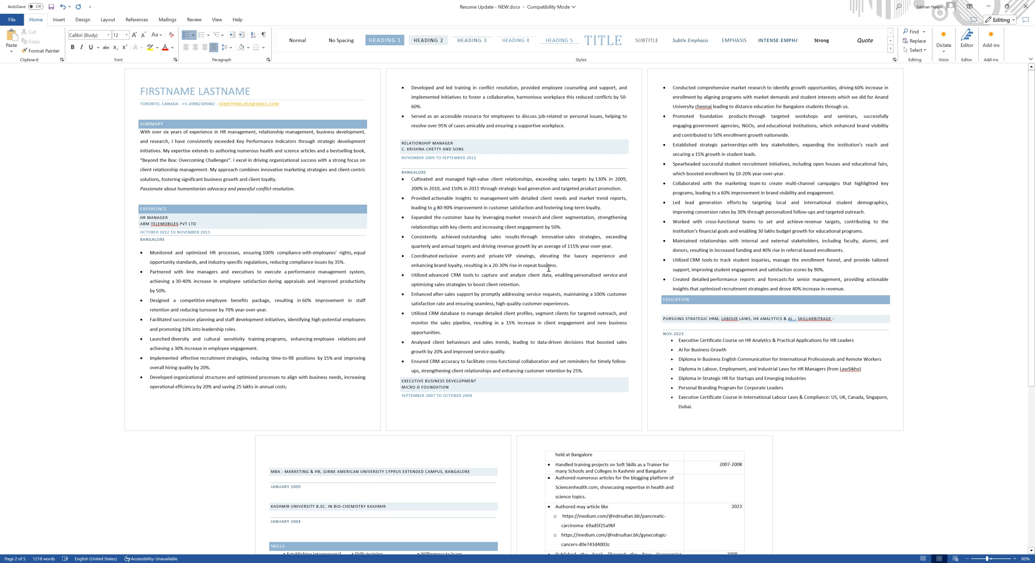
- Bold the italic closing line of the Summary about humanitarian advocacy and peaceful conflict resolution
{"action": "triple_click", "coordinate": [275, 189]}
{"action": "key", "text": "ctrl+b"}
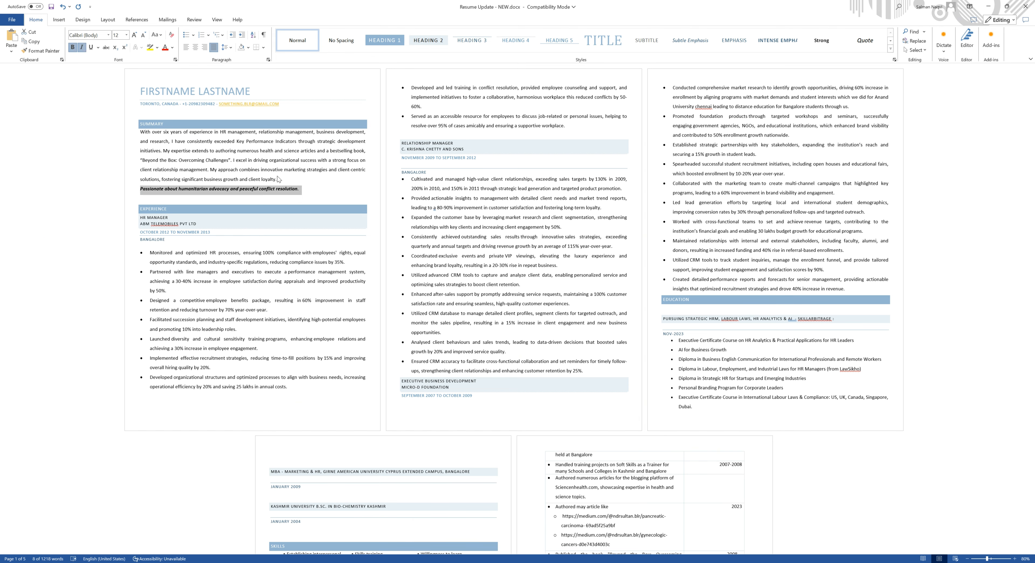
{"action": "left_click", "coordinate": [264, 181]}
{"action": "scroll", "coordinate": [264, 180], "scroll_direction": "up", "scroll_amount": 2, "text": "ctrl"}
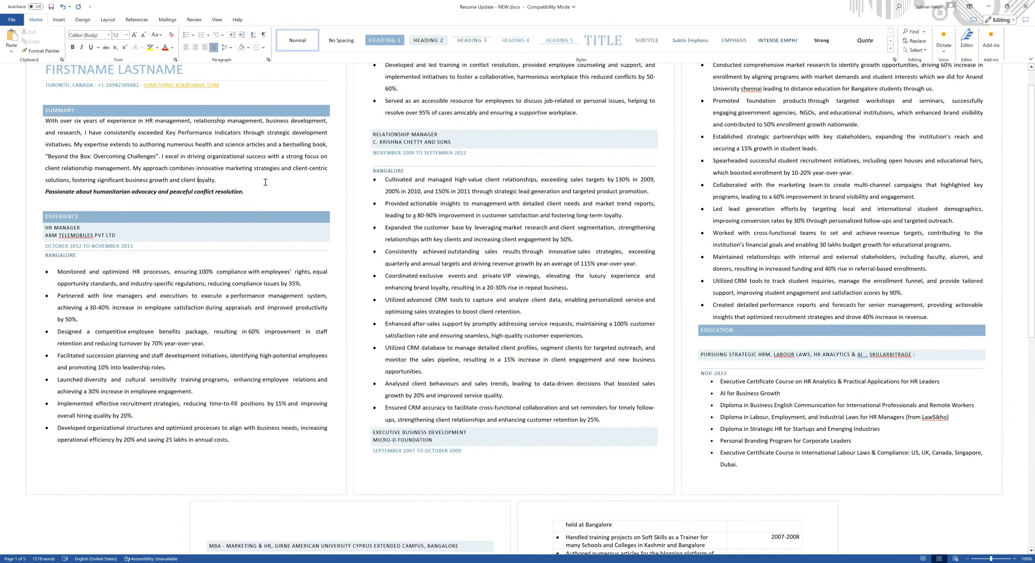
- Apply a light table style with thin, subtle lines to the whole Skills table
{"action": "scroll", "coordinate": [265, 182], "scroll_direction": "up", "scroll_amount": 2, "text": "ctrl"}
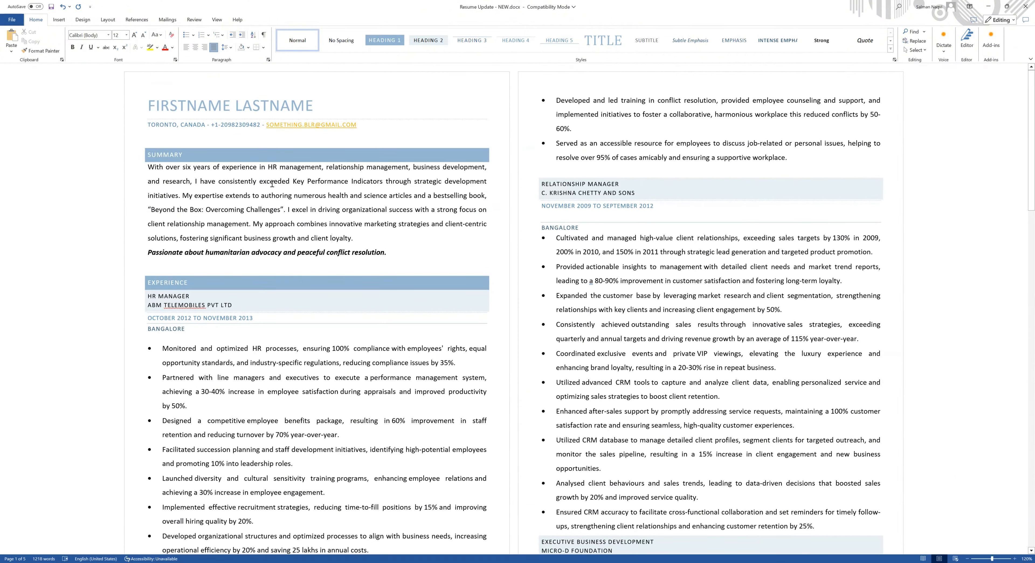
{"action": "scroll", "coordinate": [272, 184], "scroll_direction": "down", "scroll_amount": 15}
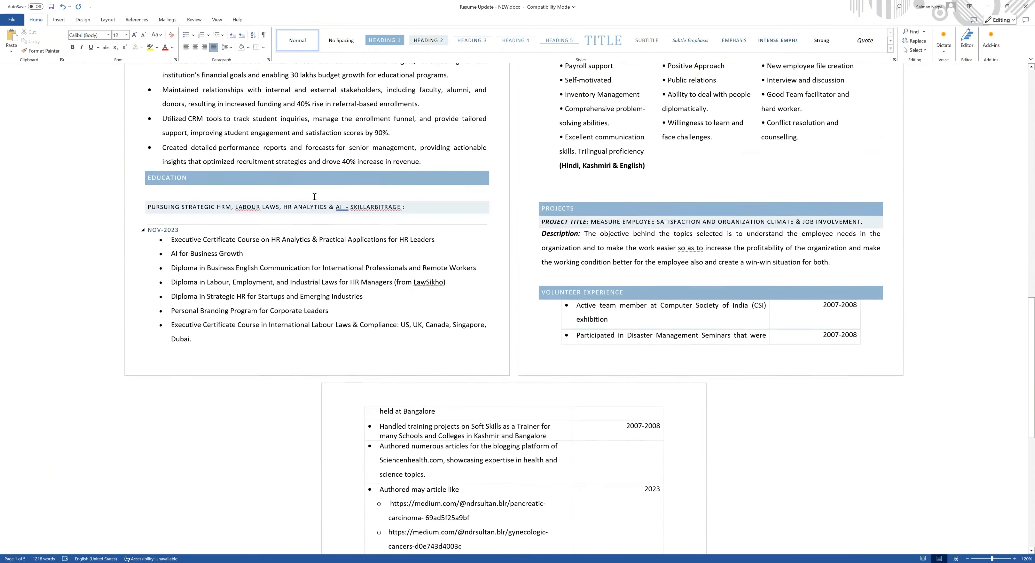
{"action": "scroll", "coordinate": [314, 196], "scroll_direction": "down", "scroll_amount": 1}
{"action": "scroll", "coordinate": [442, 241], "scroll_direction": "up", "scroll_amount": 6}
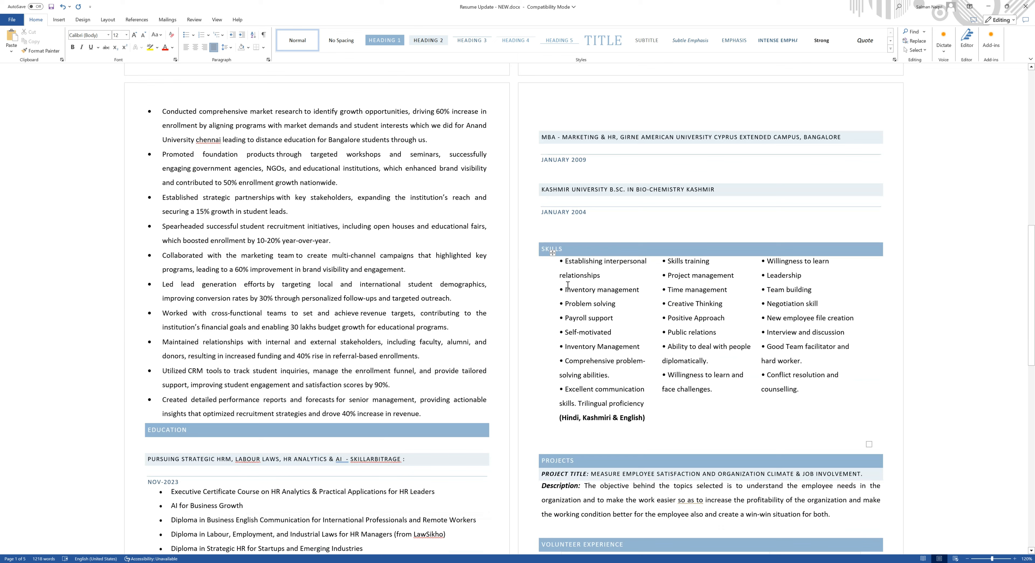
{"action": "left_click", "coordinate": [552, 253]}
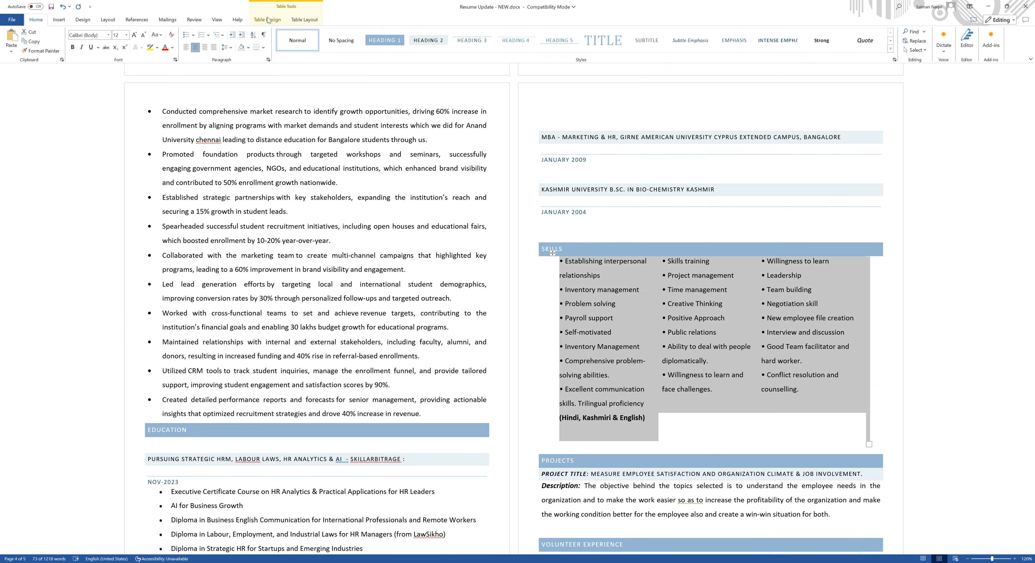
{"action": "left_click", "coordinate": [281, 18]}
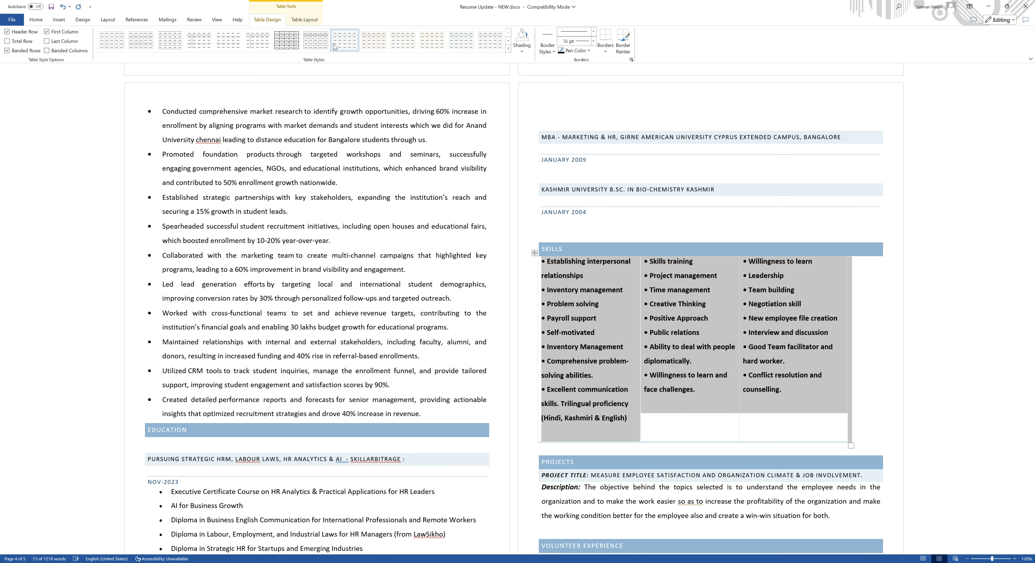
- Remove the bold from all text in the Skills table and center the table on the page
{"action": "left_click", "coordinate": [35, 20]}
{"action": "left_click", "coordinate": [73, 51]}
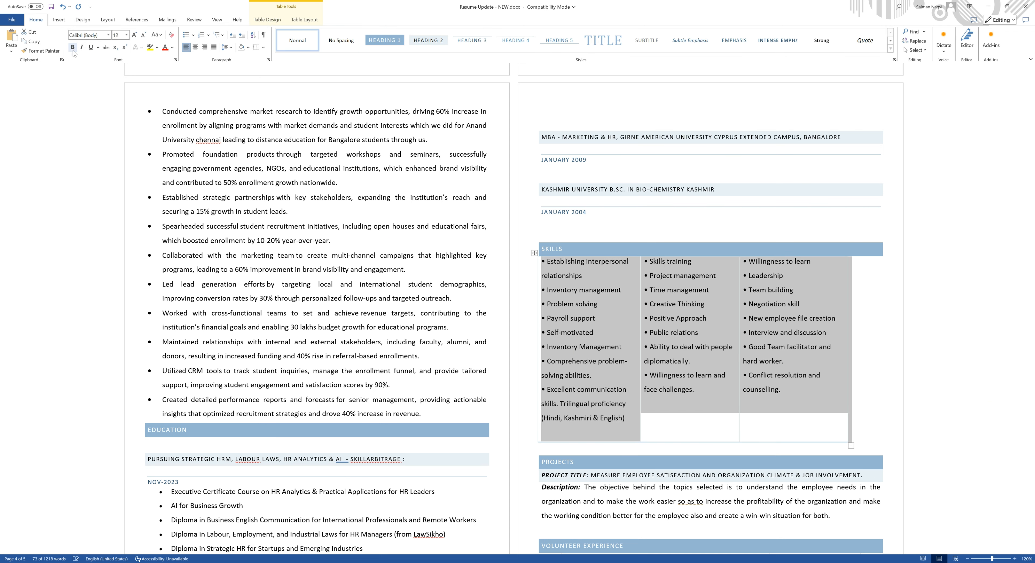
{"action": "left_click", "coordinate": [195, 49]}
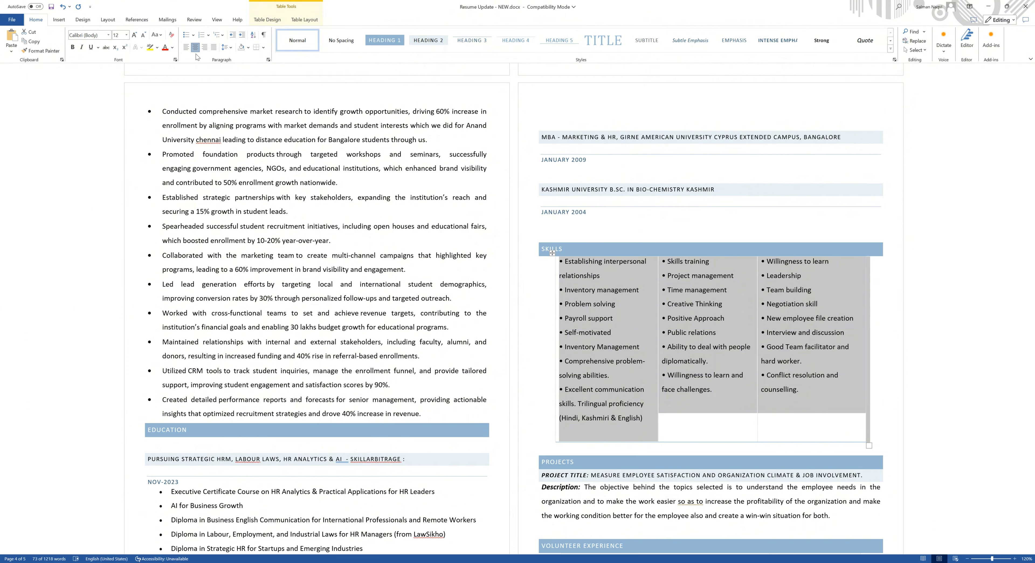
{"action": "left_click", "coordinate": [643, 304]}
- Merge the HR Manager heading onto one line as "HR Manager, ABM Telemobiles Pvt Ltd"
{"action": "scroll", "coordinate": [695, 320], "scroll_direction": "down", "scroll_amount": 8}
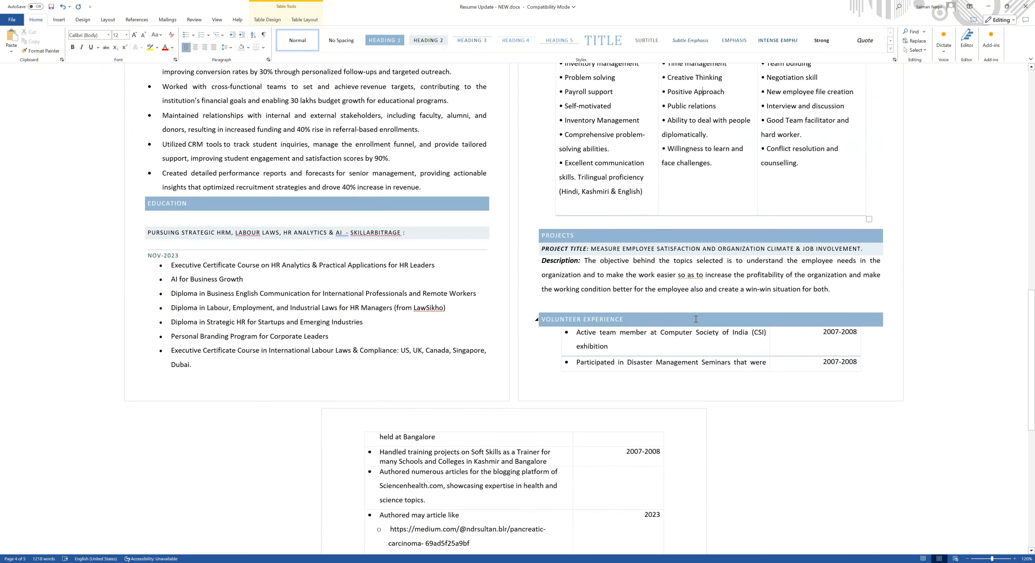
{"action": "scroll", "coordinate": [695, 320], "scroll_direction": "down", "scroll_amount": 4}
{"action": "scroll", "coordinate": [699, 318], "scroll_direction": "up", "scroll_amount": 11}
{"action": "scroll", "coordinate": [701, 316], "scroll_direction": "up", "scroll_amount": 20}
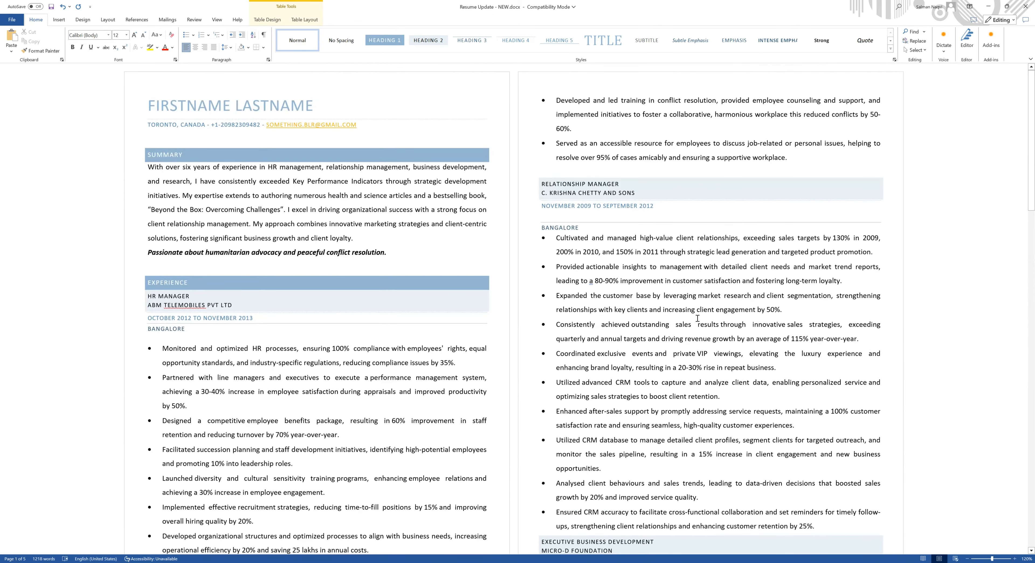
{"action": "scroll", "coordinate": [697, 319], "scroll_direction": "down", "scroll_amount": 4, "text": "ctrl"}
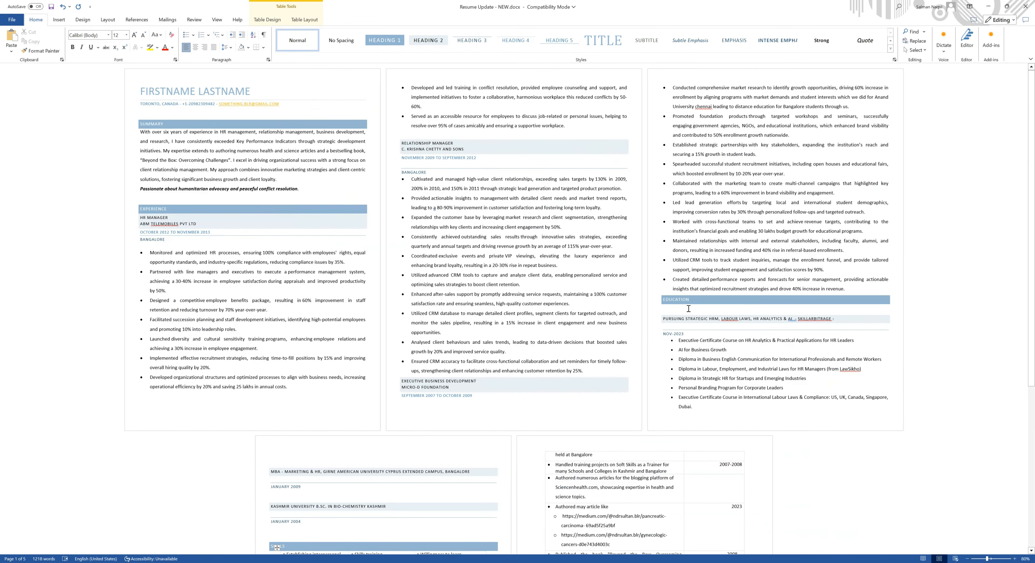
{"action": "left_click", "coordinate": [179, 218]}
{"action": "key", "text": "Delete"}
{"action": "type", "text": ", ABM TELEMOBILES PVT LTD"}
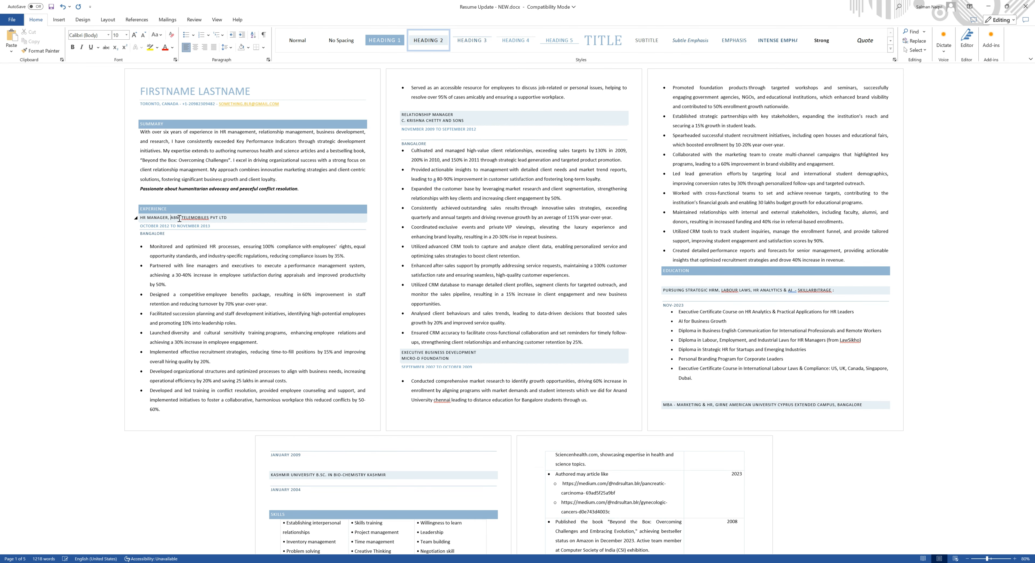
- Join the Relationship Manager and Executive Business Development titles with their company names on one line each, separated by a comma
{"action": "left_click", "coordinate": [462, 114]}
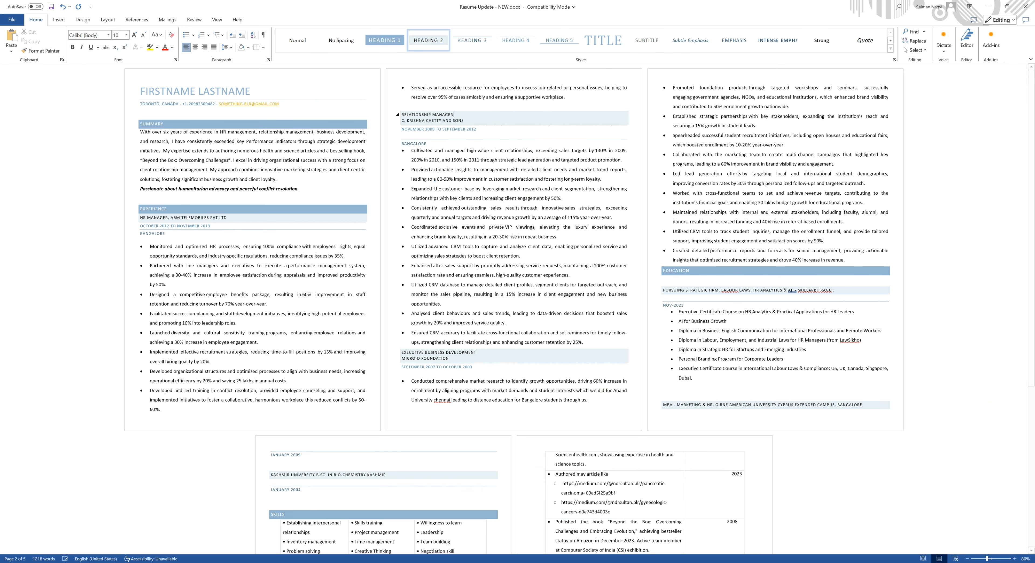
{"action": "type", "text": ","}
{"action": "key", "text": "Delete"}
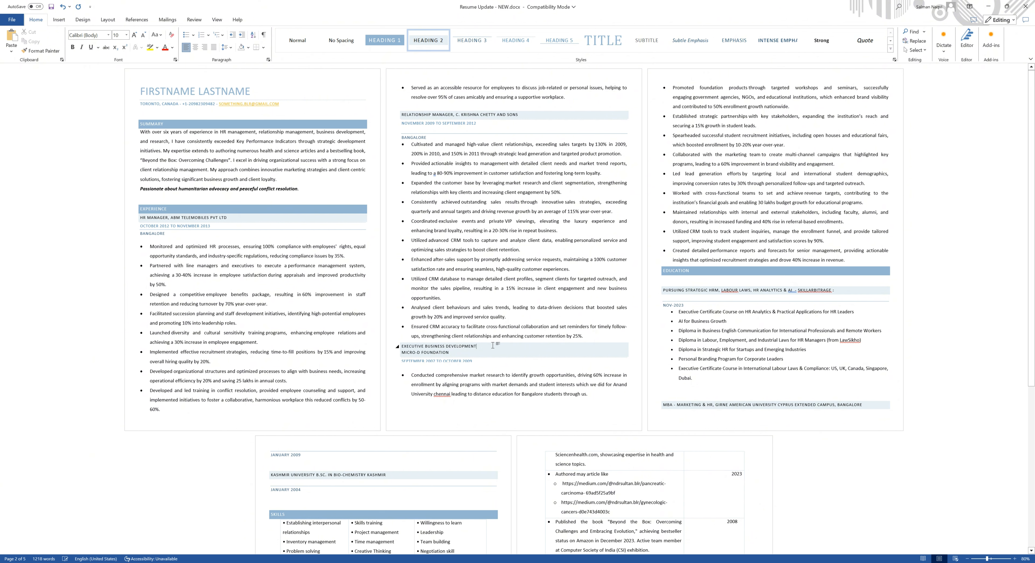
{"action": "type", "text": ","}
{"action": "key", "text": "Delete"}
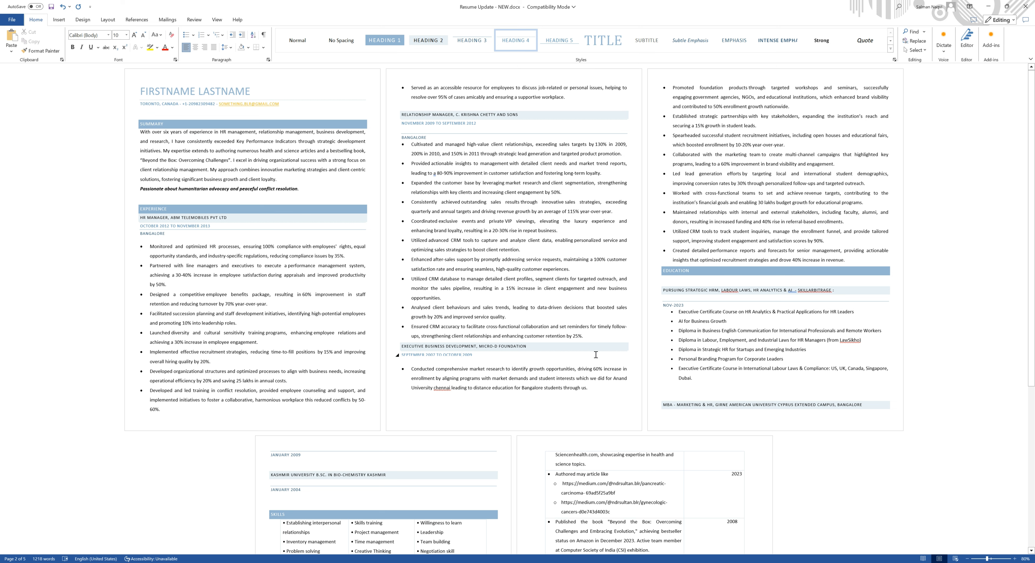
- Add an unbulleted blank line above the Executive Business Development heading and delete the blank line under the Education heading
{"action": "left_click", "coordinate": [587, 336]}
{"action": "key", "text": "Return"}
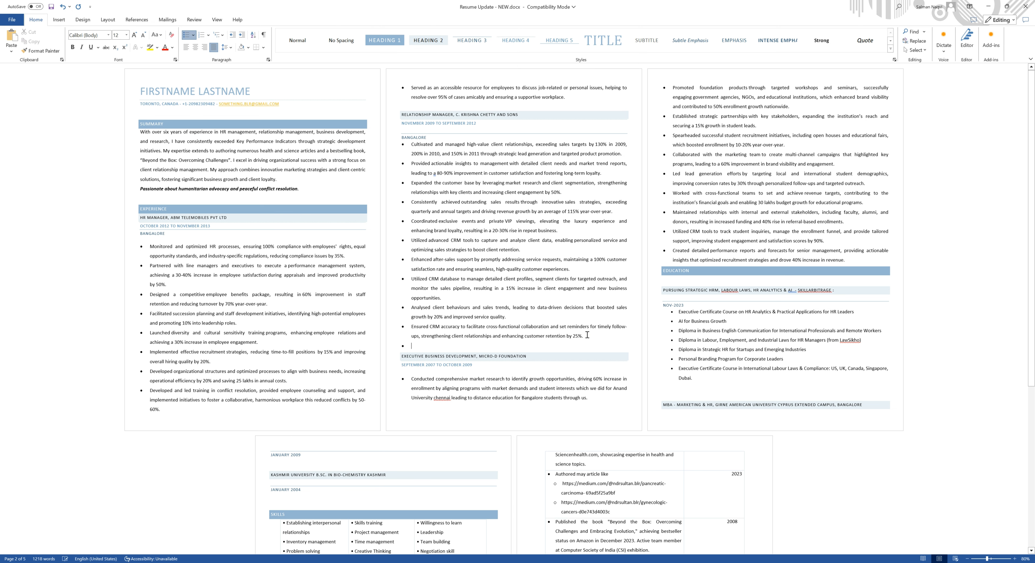
{"action": "key", "text": "BackSpace"}
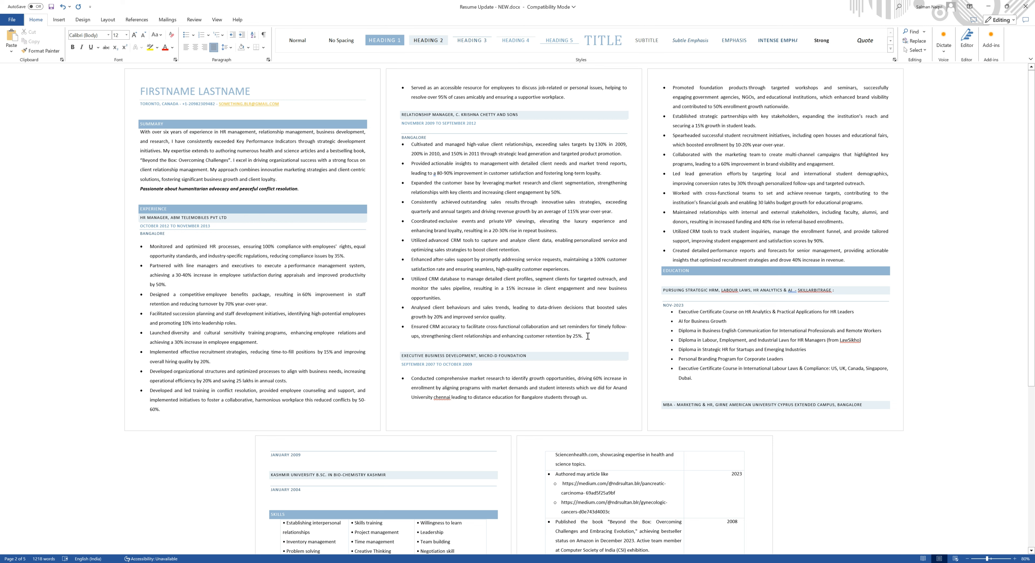
{"action": "left_click", "coordinate": [688, 282]}
{"action": "key", "text": "Delete"}
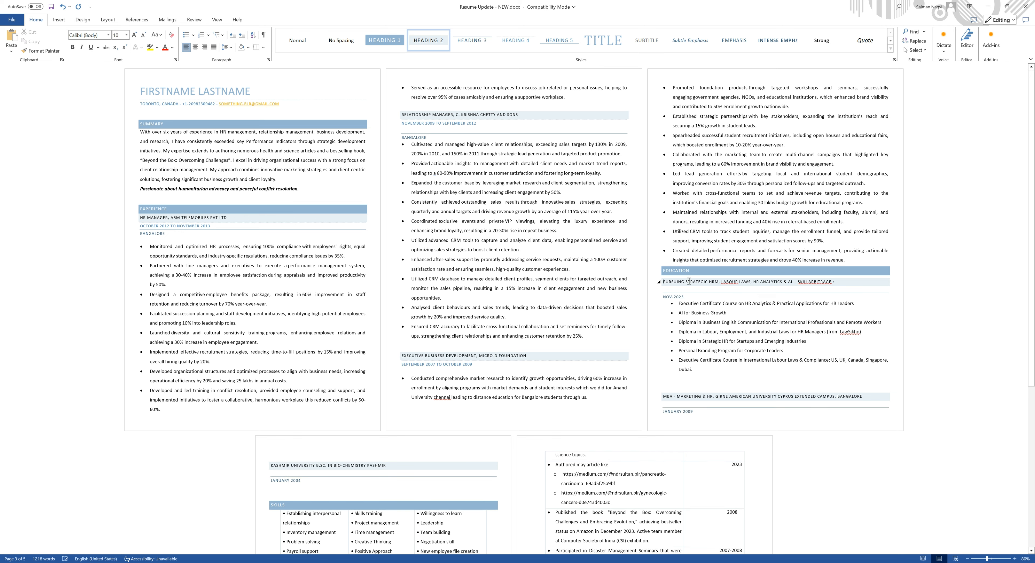